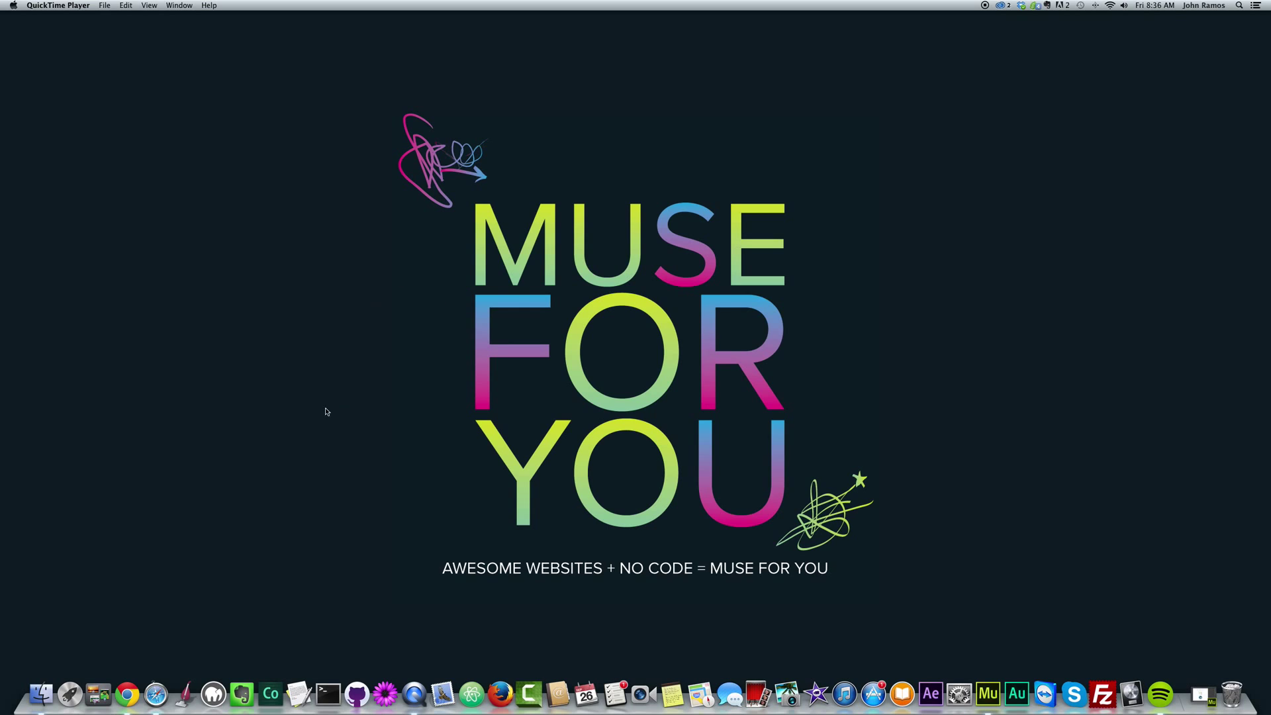
Launch Chrome, load mailchimp.com and go to its Log In page.
left_click(135, 688)
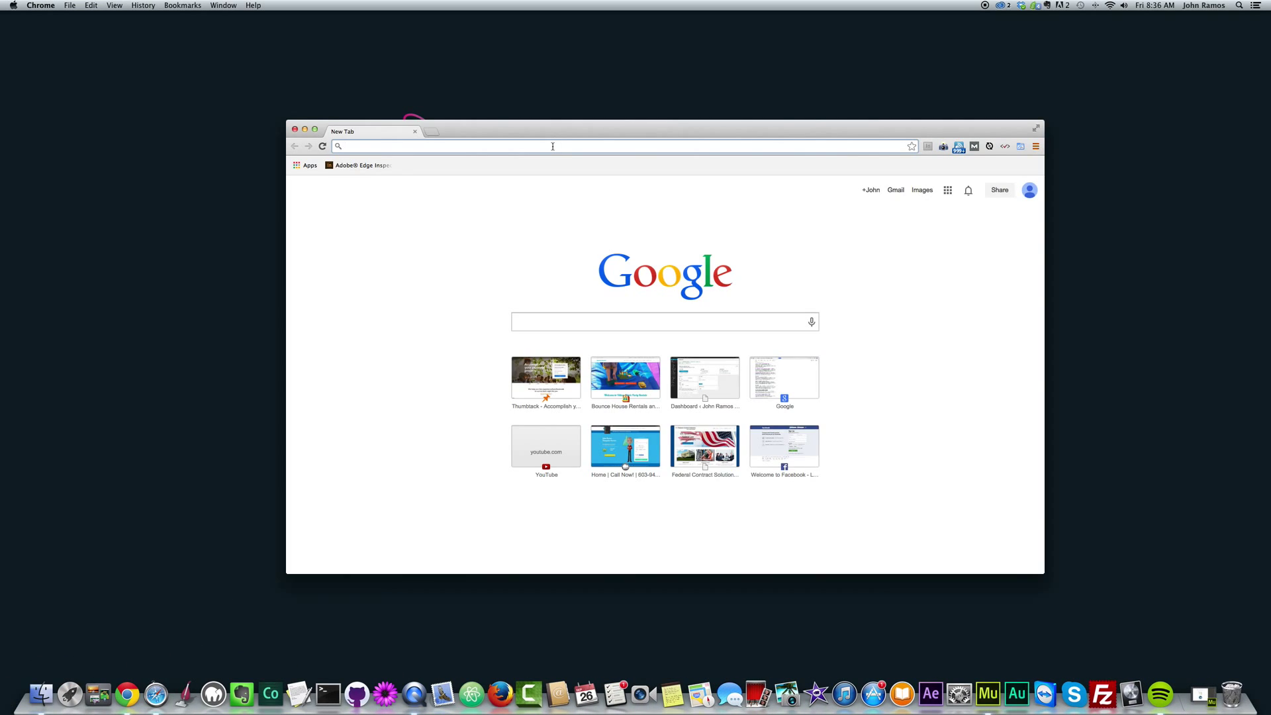
type("mailchim")
key("BackSpace")
type("p.")
key("Return")
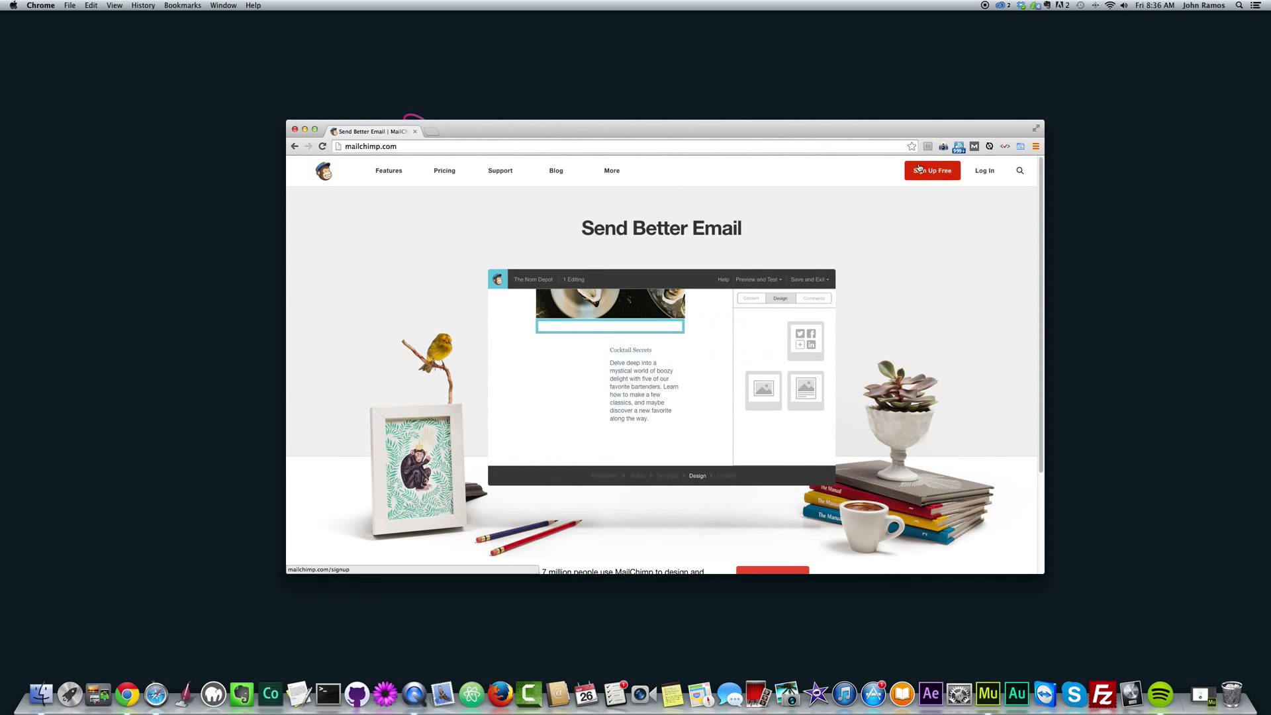
left_click(985, 172)
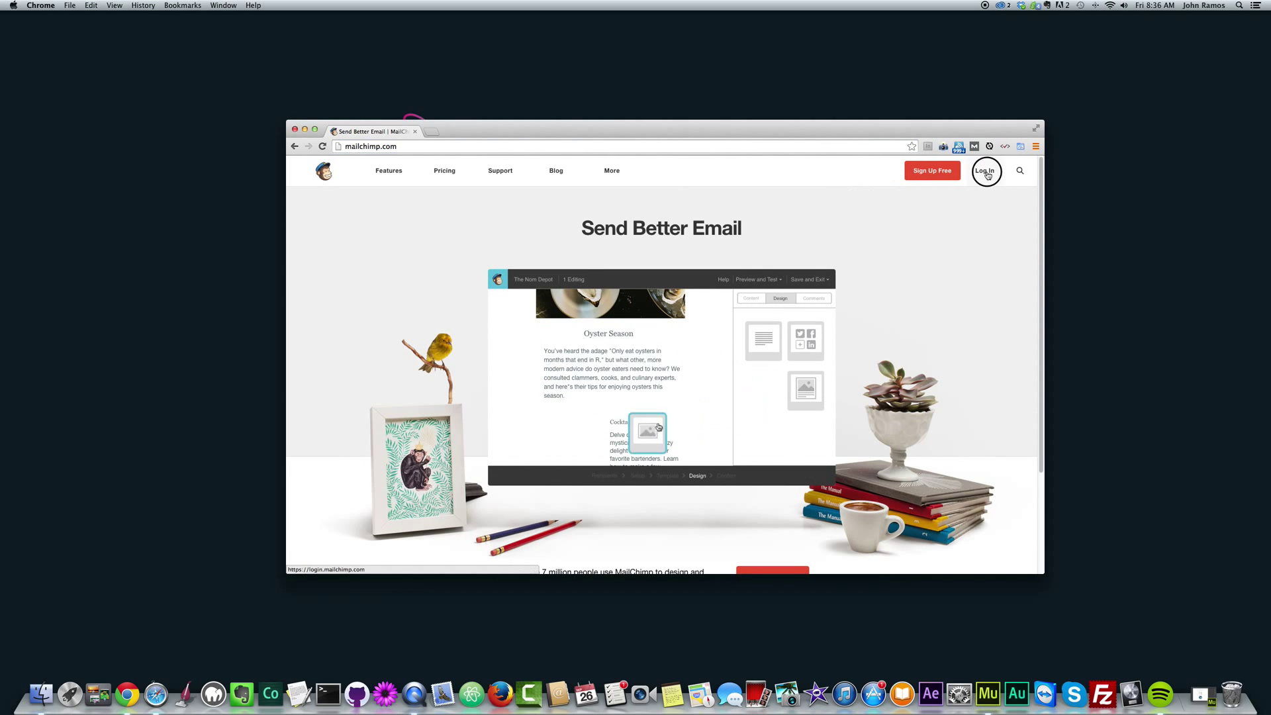
Sign in to MailChimp with the account username and password.
left_click_drag(713, 123, 703, 114)
left_click(616, 317)
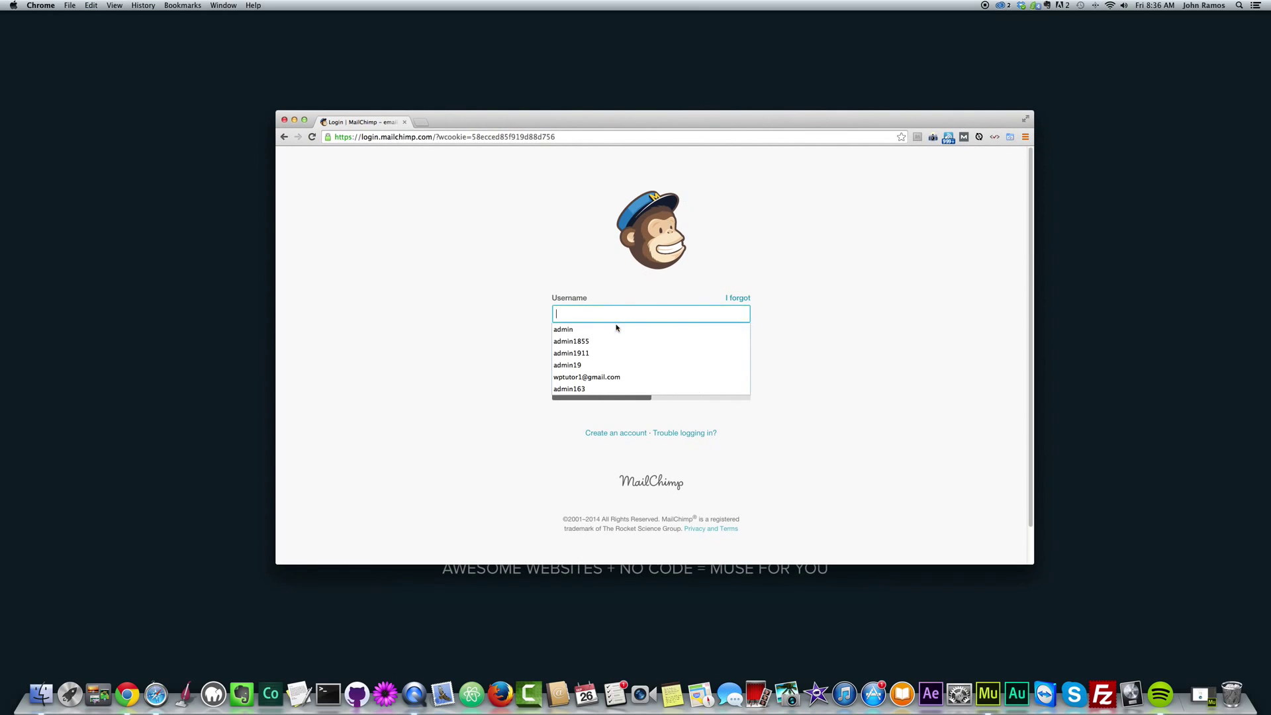
left_click(577, 291)
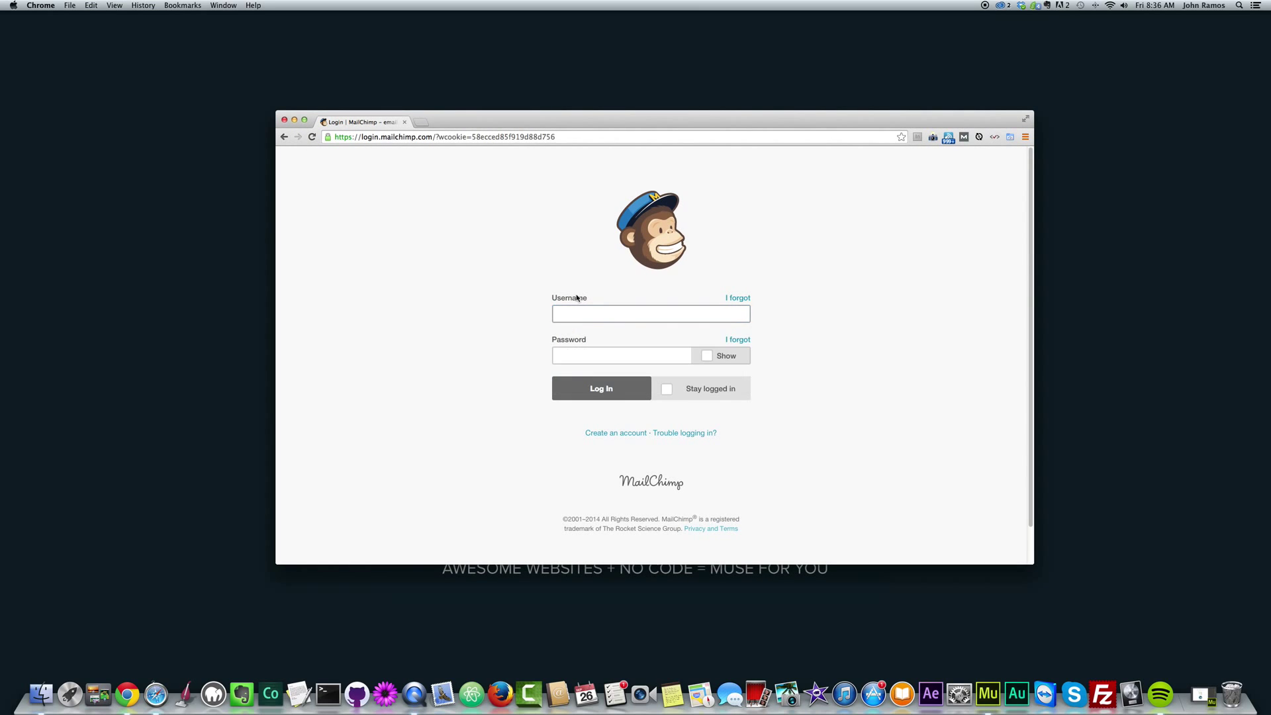
type("musef")
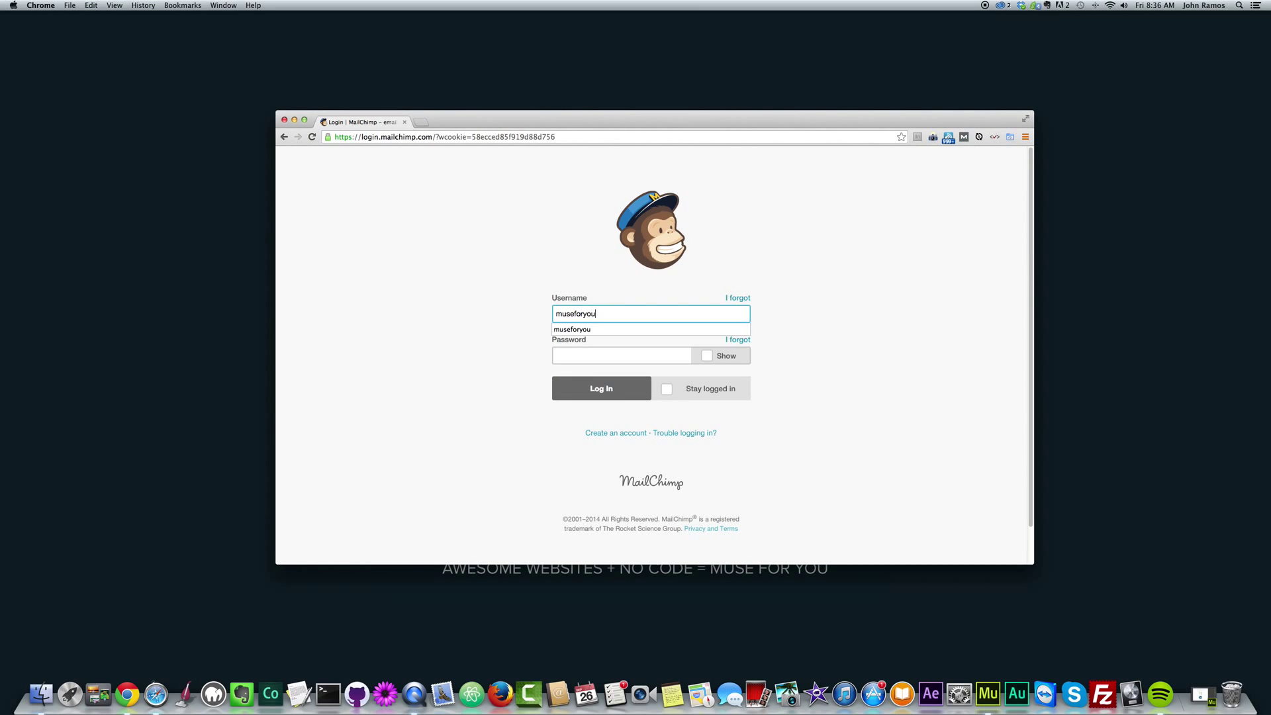
type("oryou")
left_click(603, 357)
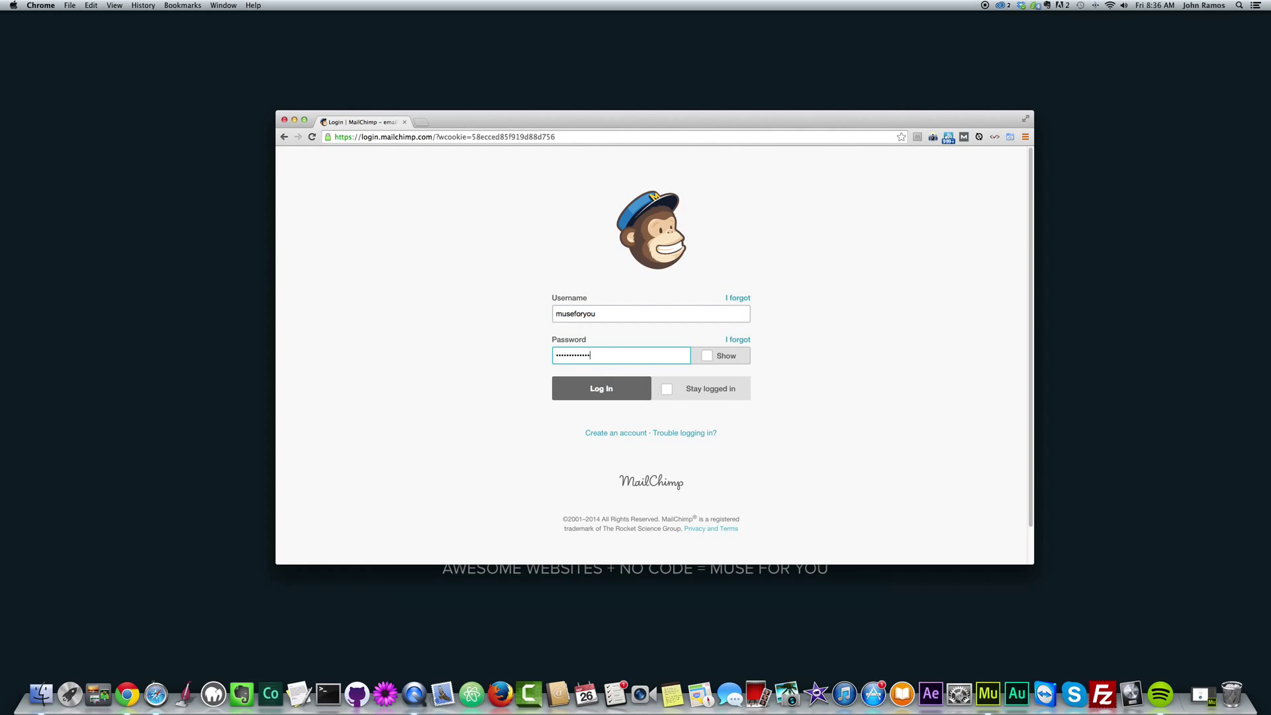
left_click(603, 388)
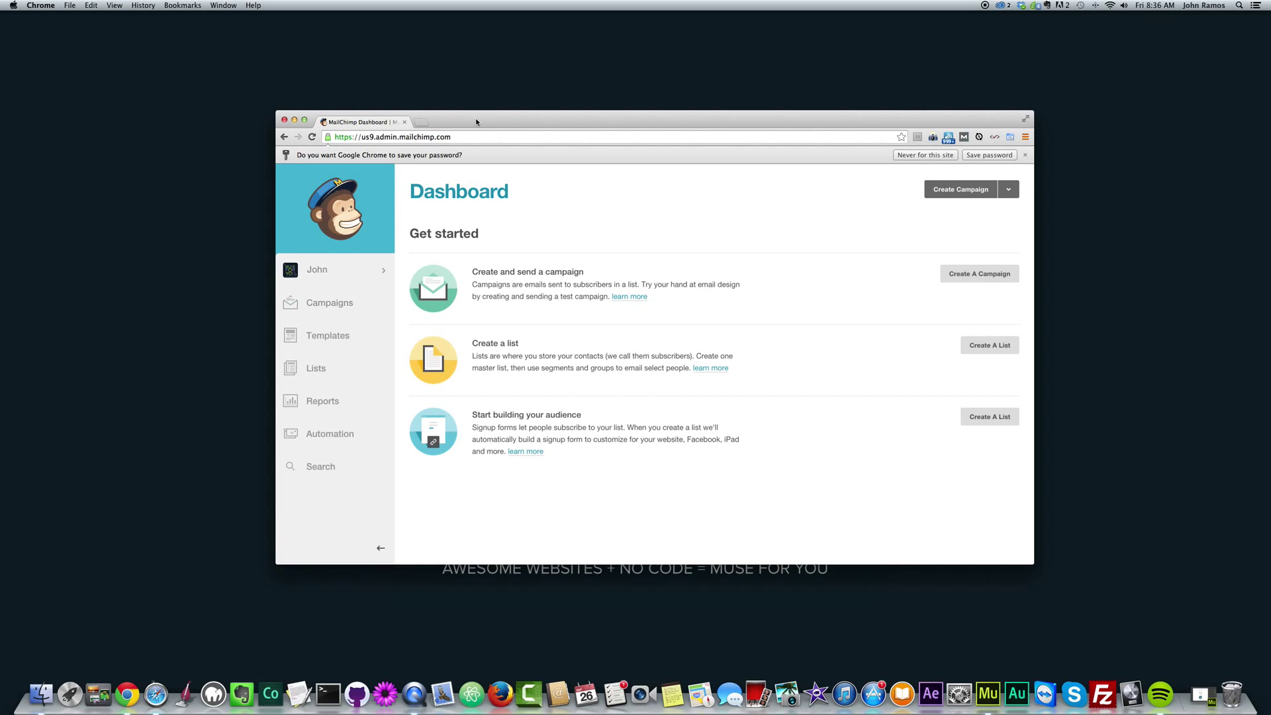
Start a new list from the Lists page and name it Muse For You.
left_click_drag(476, 122, 476, 120)
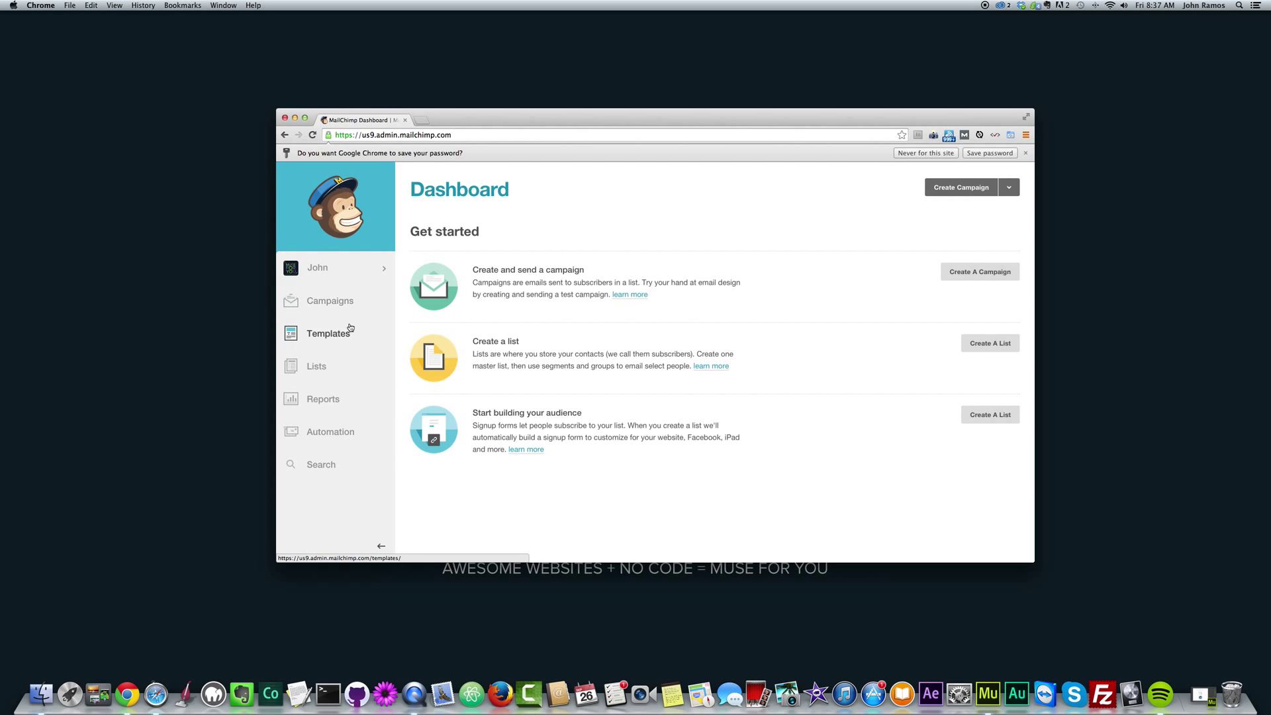
left_click(321, 368)
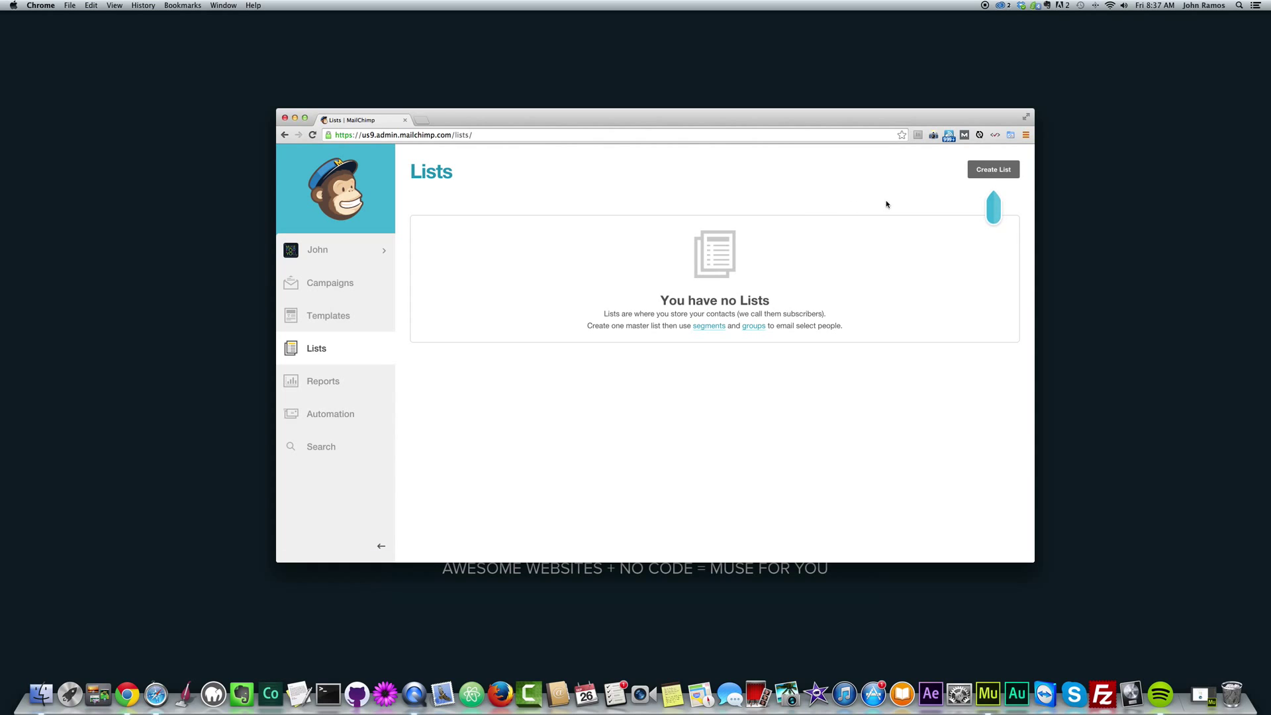
left_click(993, 169)
left_click(504, 277)
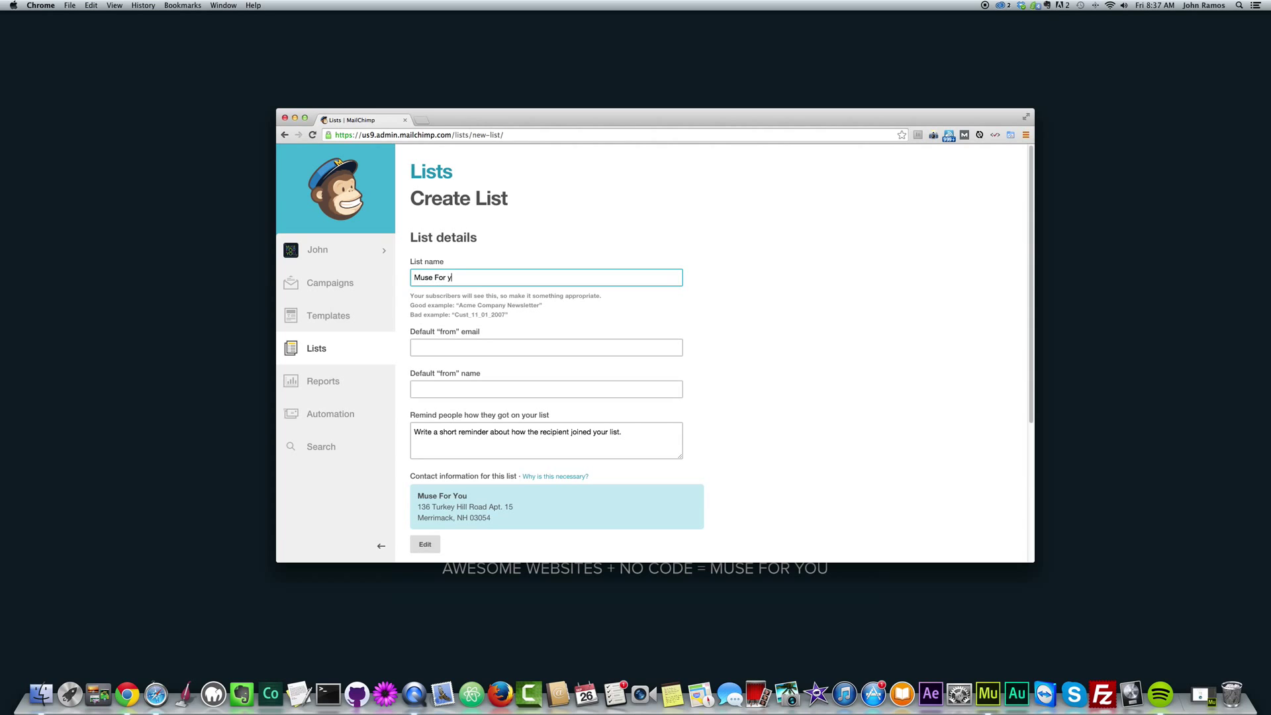
Enter the list's default sender email address and sender name.
left_click(559, 346)
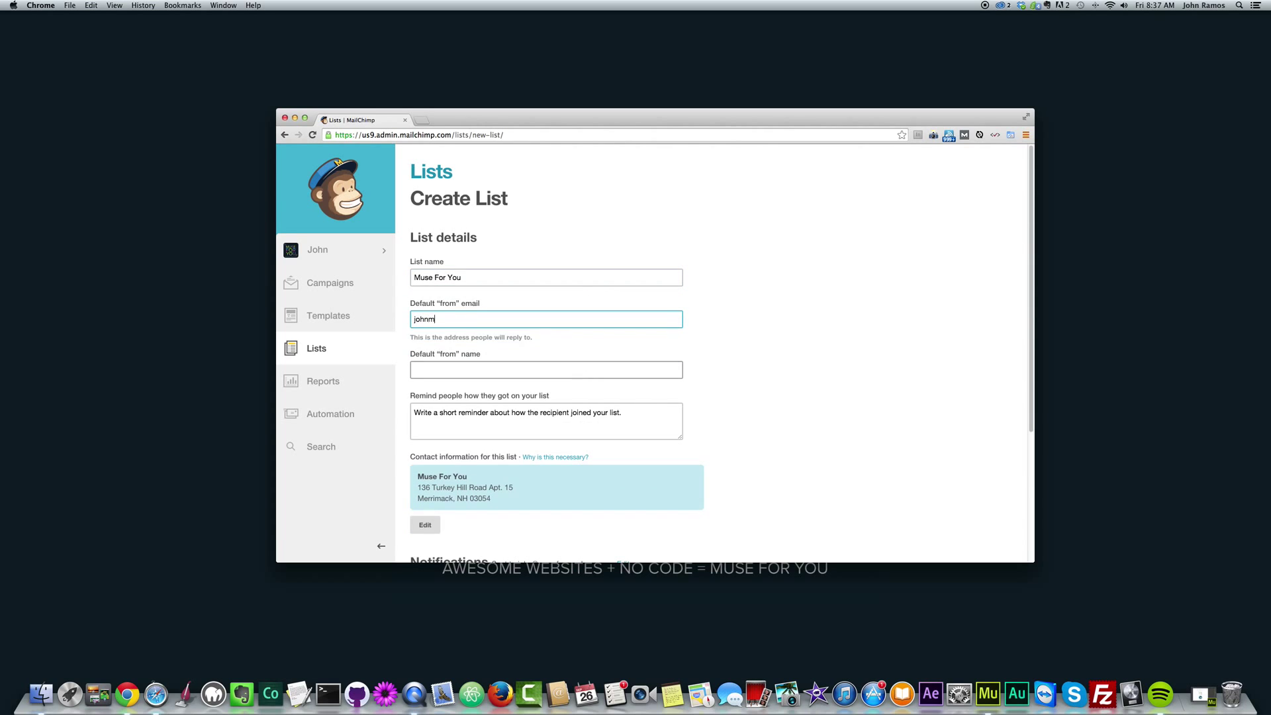
key("Tab")
type("Jo")
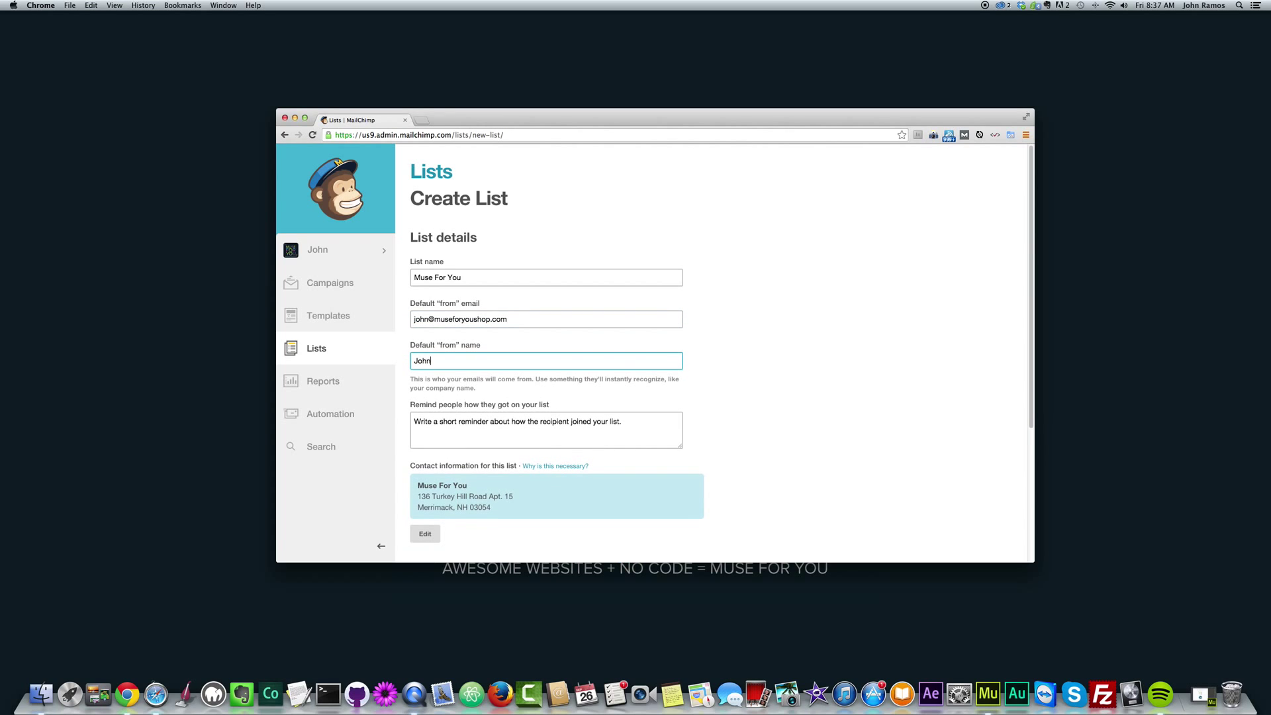
Write the reminder 'You went to my website. Thanks!' and save the list.
left_click(629, 417)
type("Thansk for")
key("BackSpace")
key("BackSpace")
key("BackSpace")
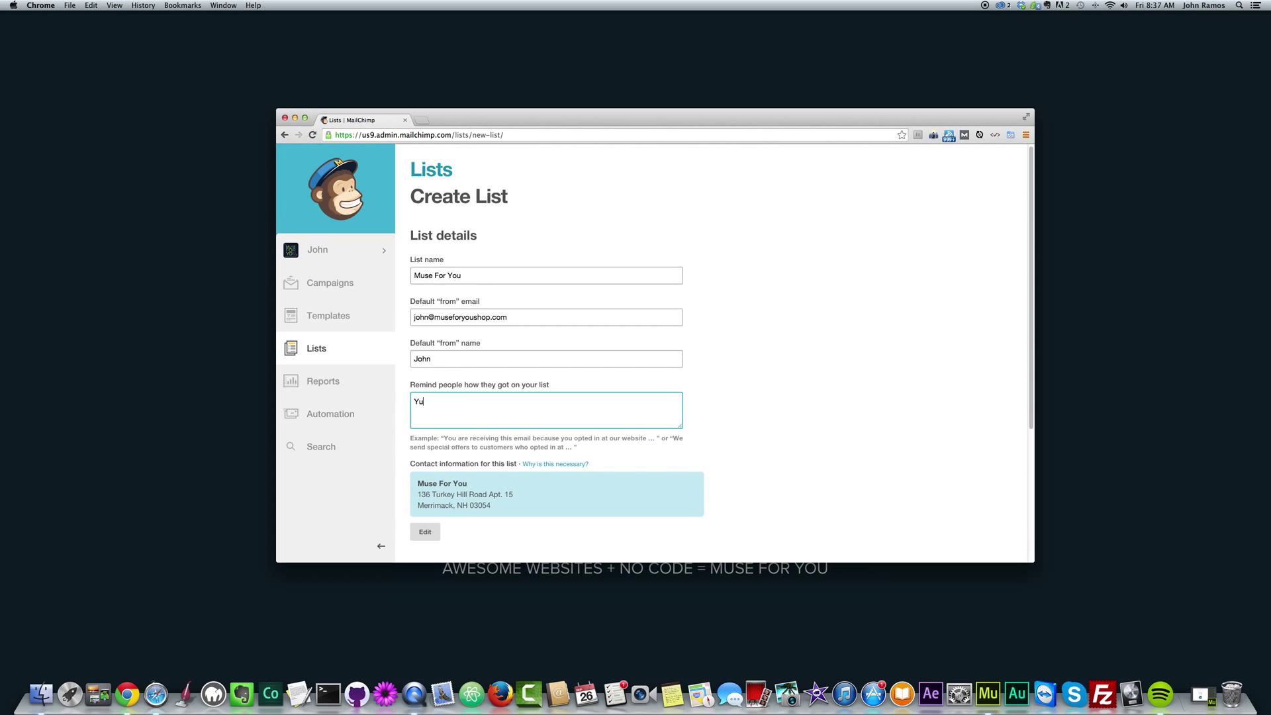
type("oul")
key("BackSpace")
key("BackSpace")
key("BackSpace")
type("nt to my websi")
scroll(732, 458, "down", 1)
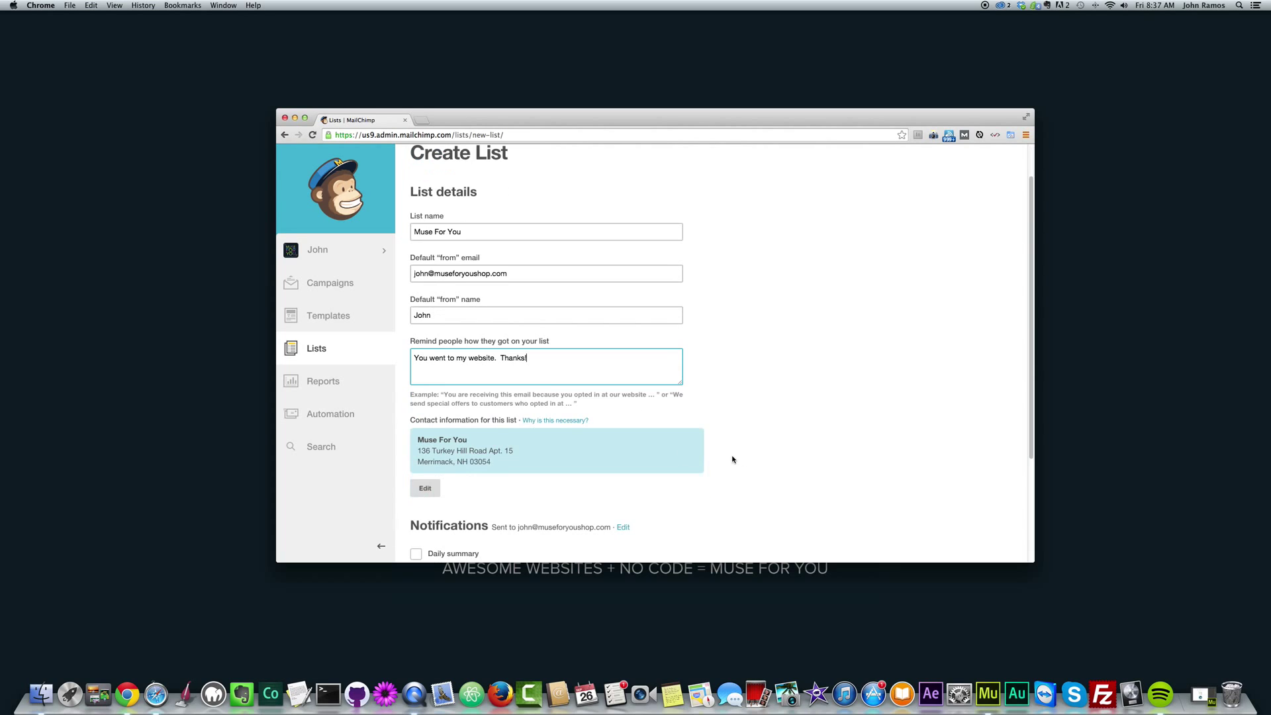
scroll(530, 412, "down", 3)
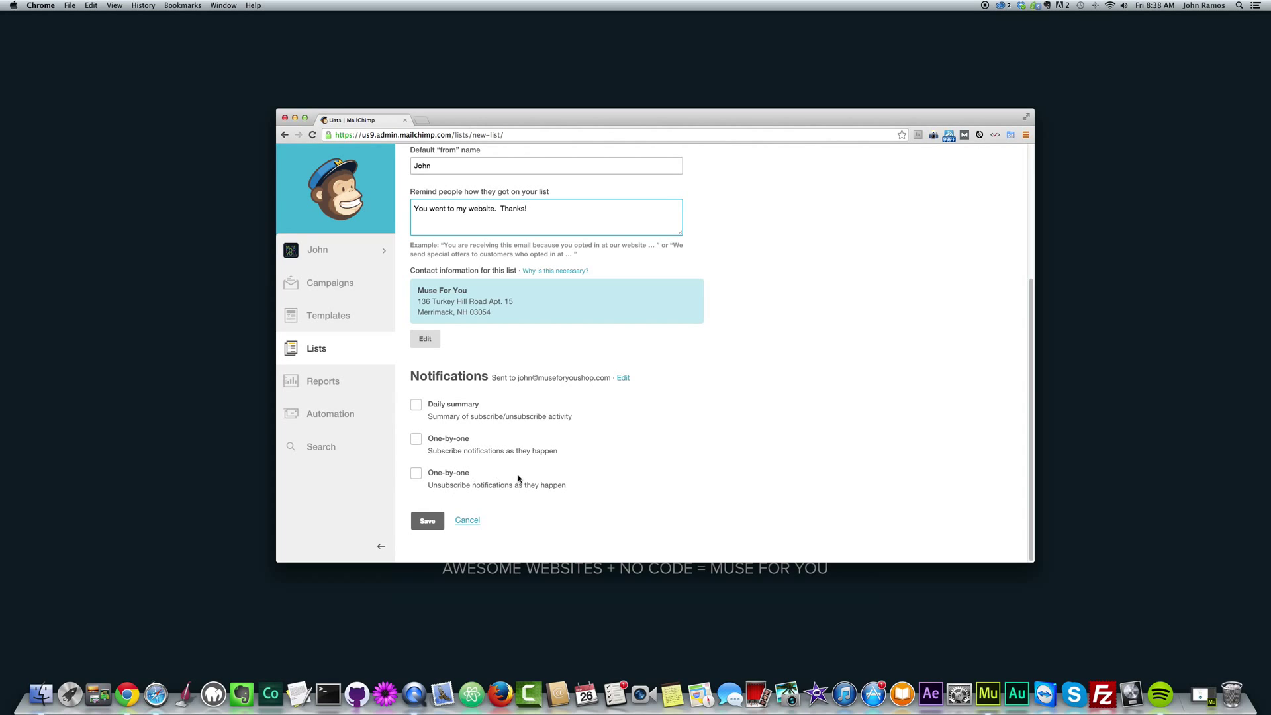
left_click(428, 521)
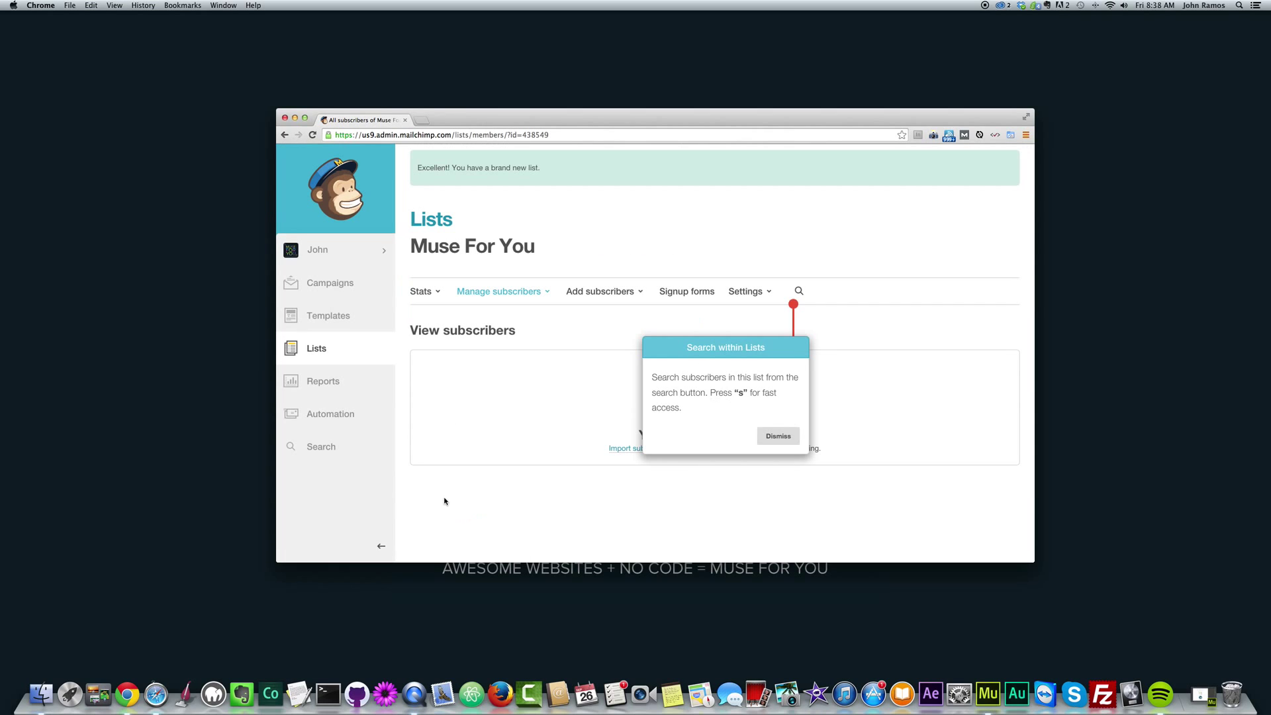
Dismiss the feature tips and open the Muse For You list.
left_click(776, 434)
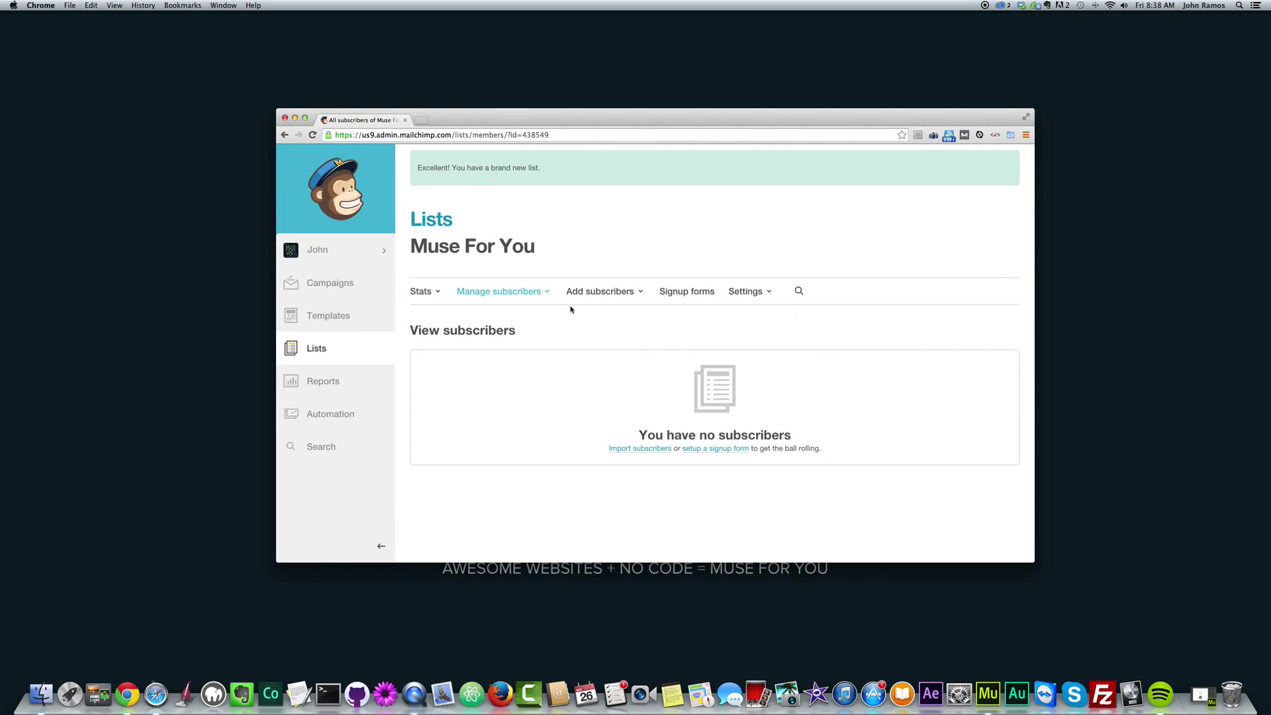
left_click(343, 343)
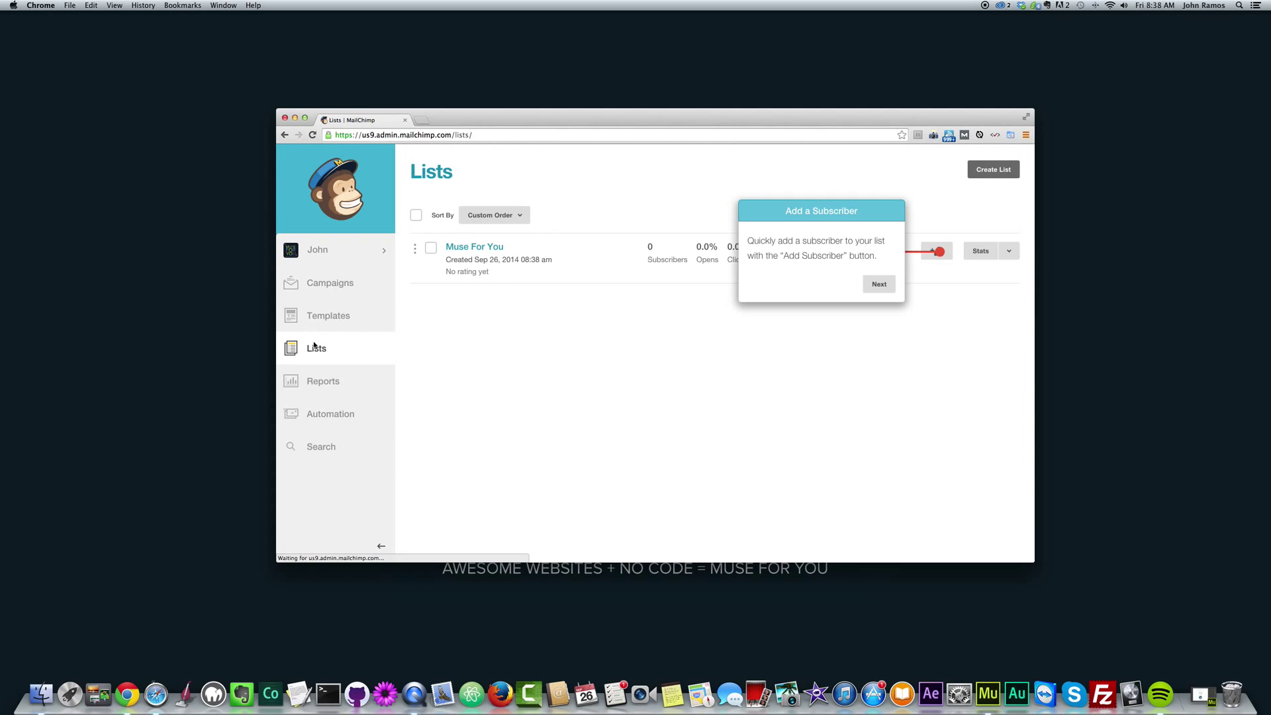
left_click(879, 283)
left_click(989, 375)
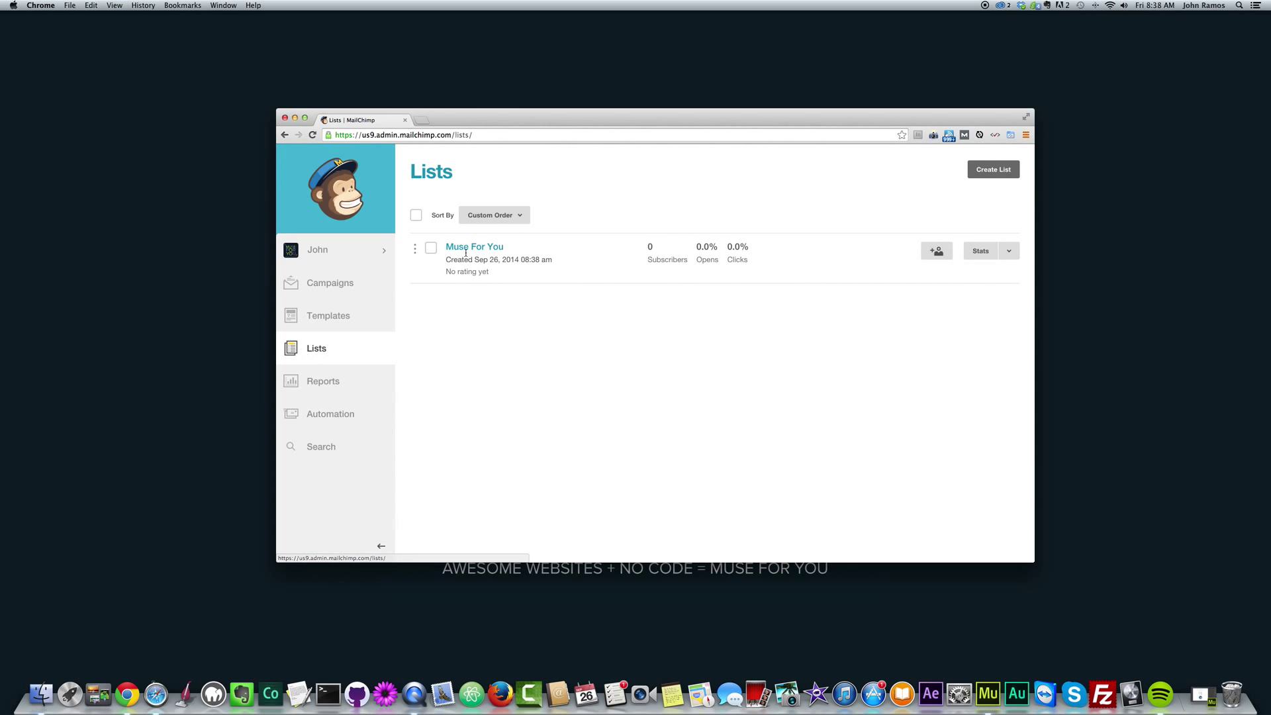
left_click(476, 248)
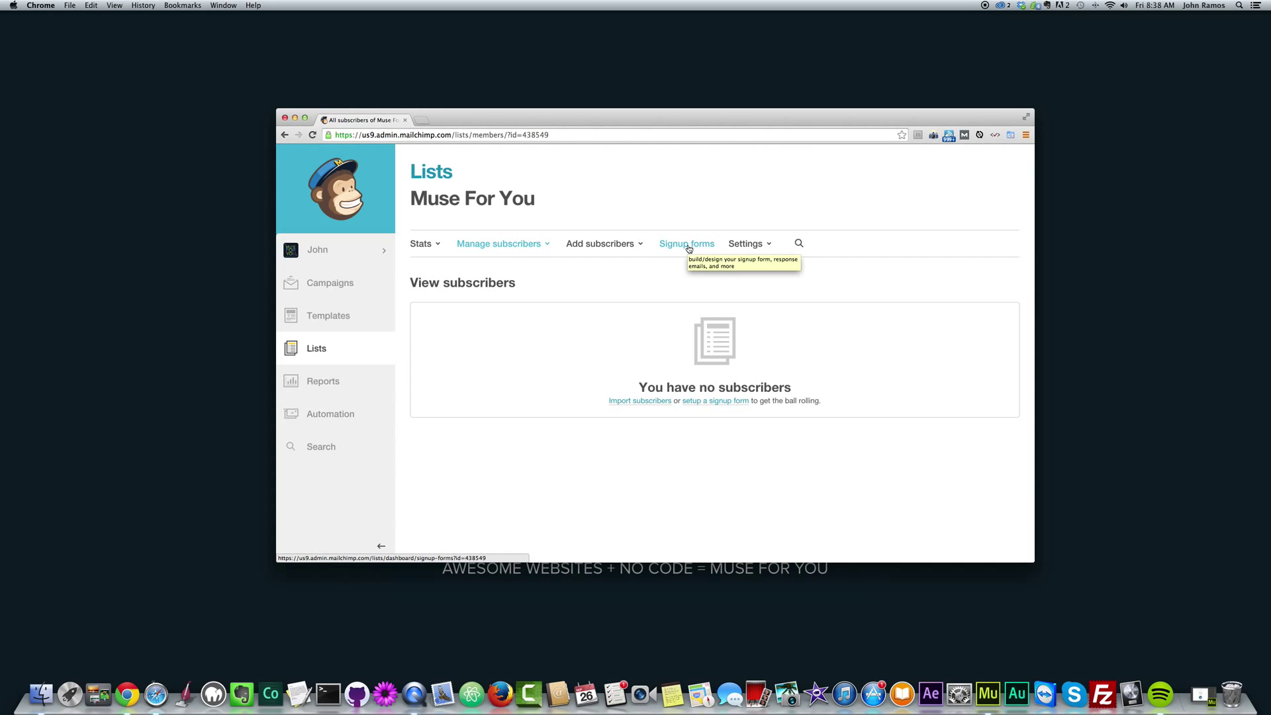
Choose General forms in the list's signup form options and start adding an intro message.
left_click(687, 244)
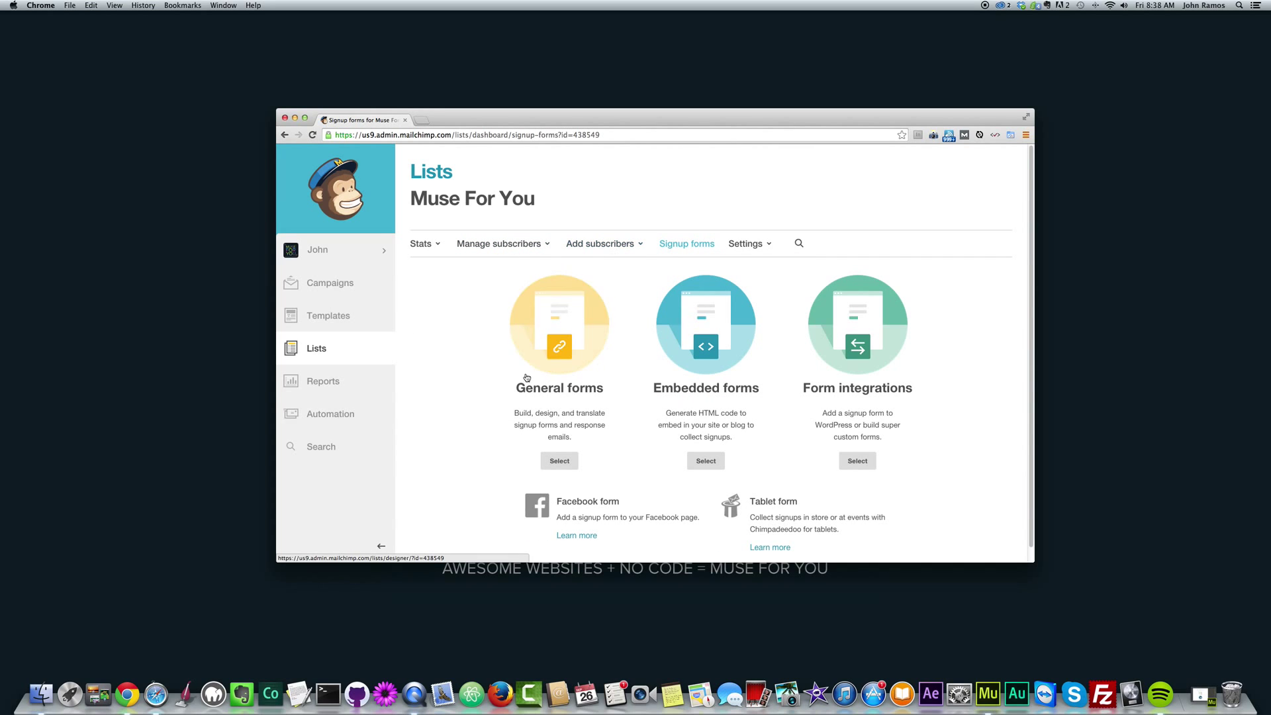
scroll(528, 384, "down", 1)
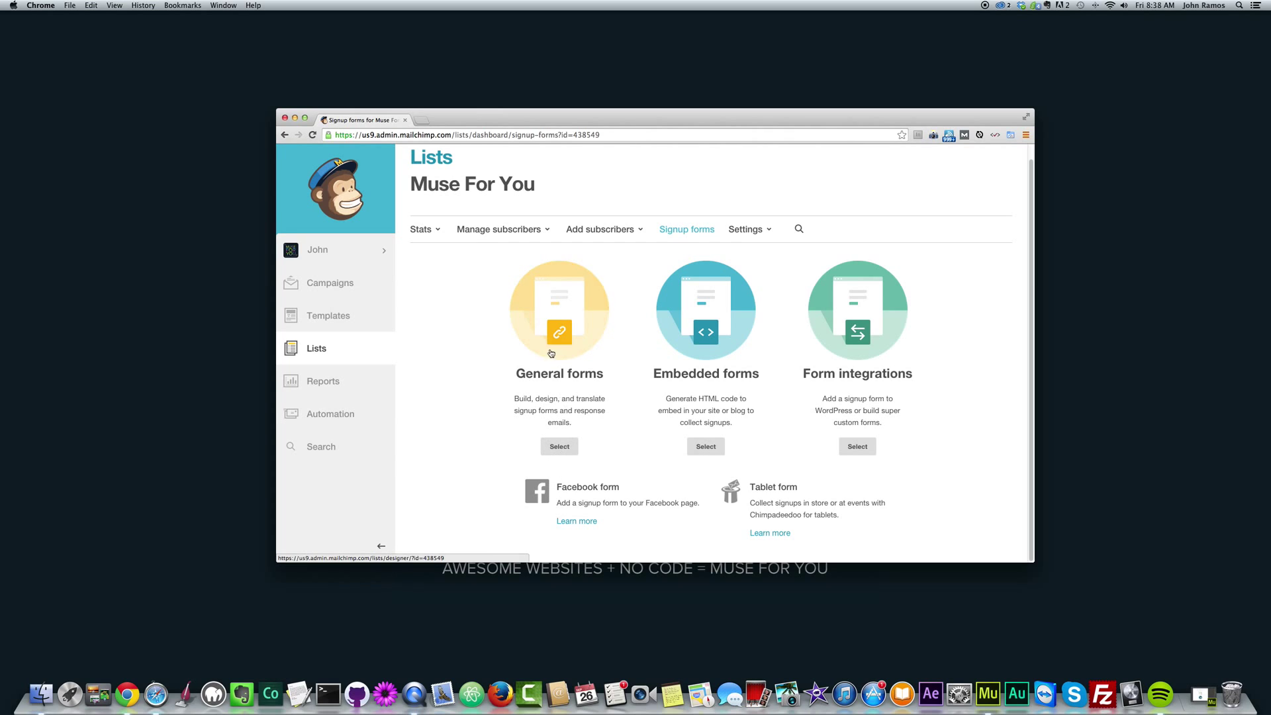
left_click(558, 448)
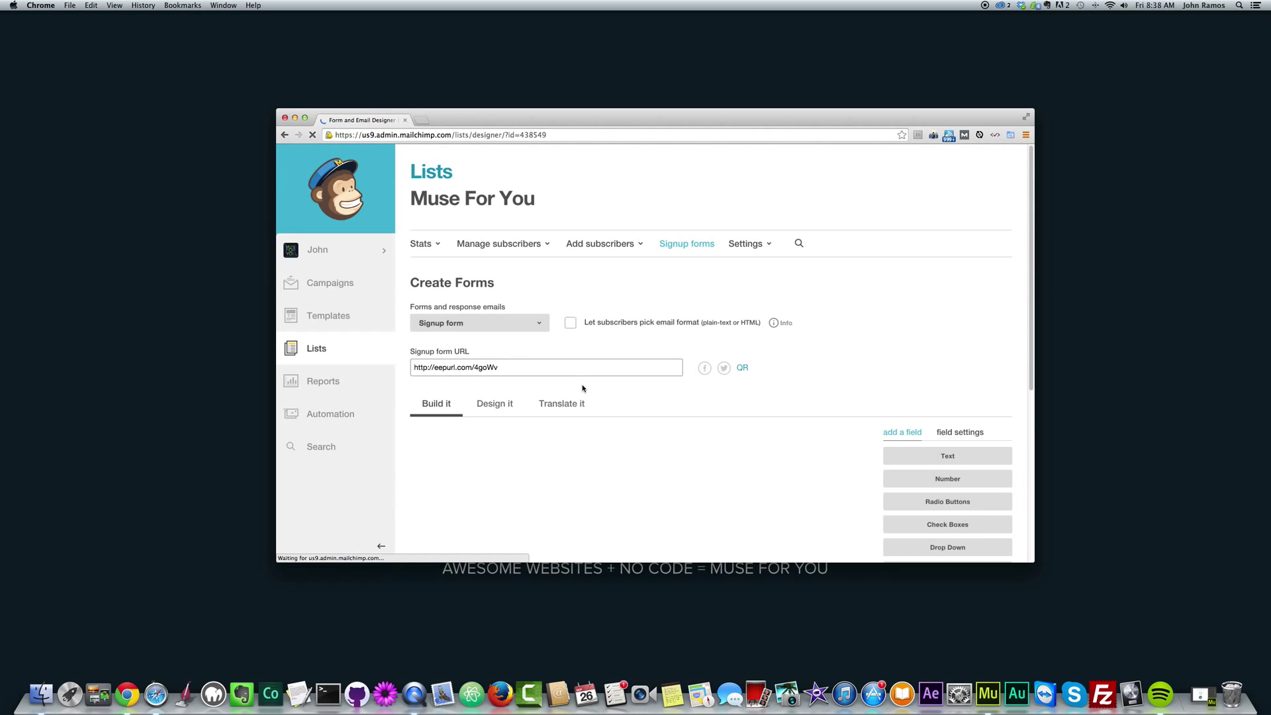
scroll(556, 369, "down", 3)
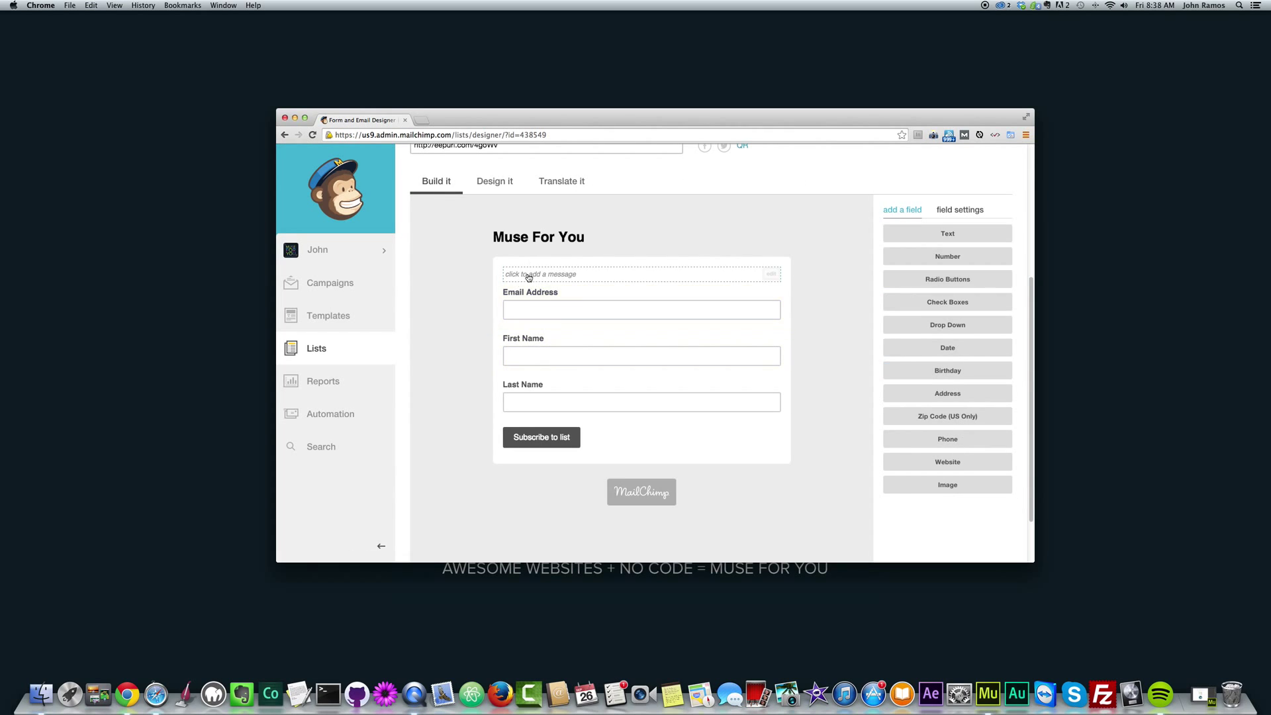
scroll(544, 410, "up", 2)
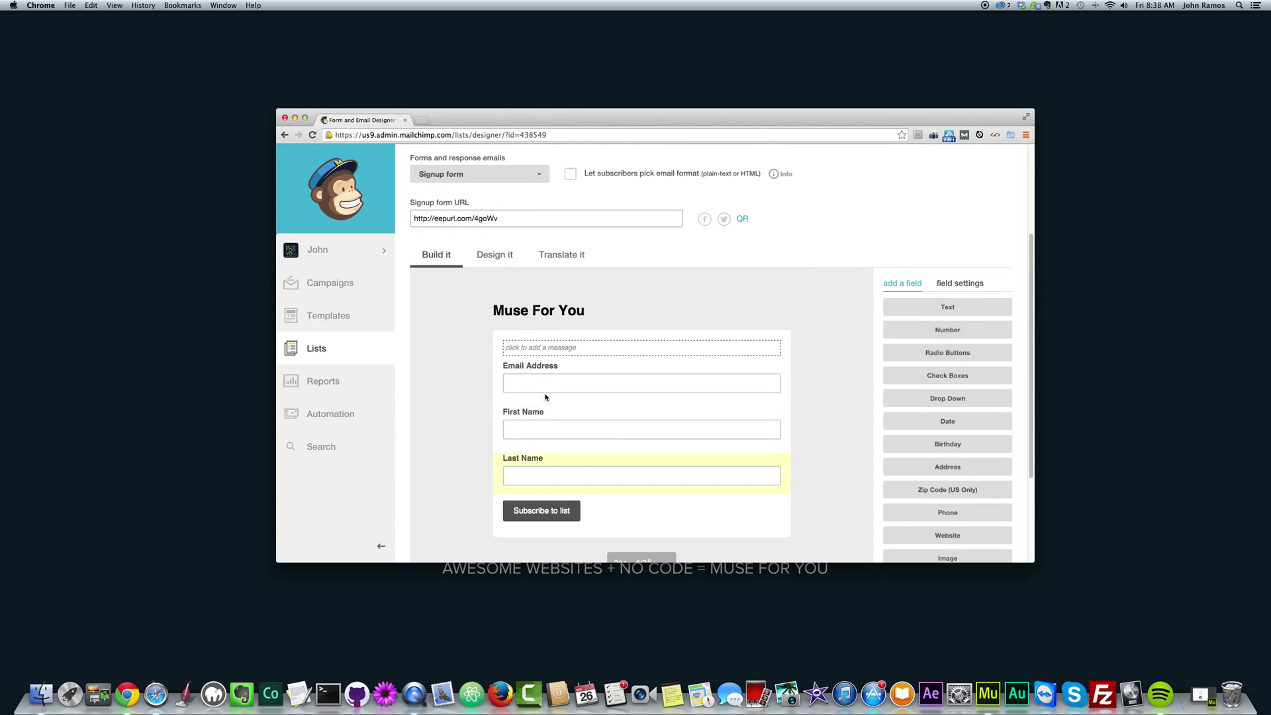
scroll(606, 393, "down", 2)
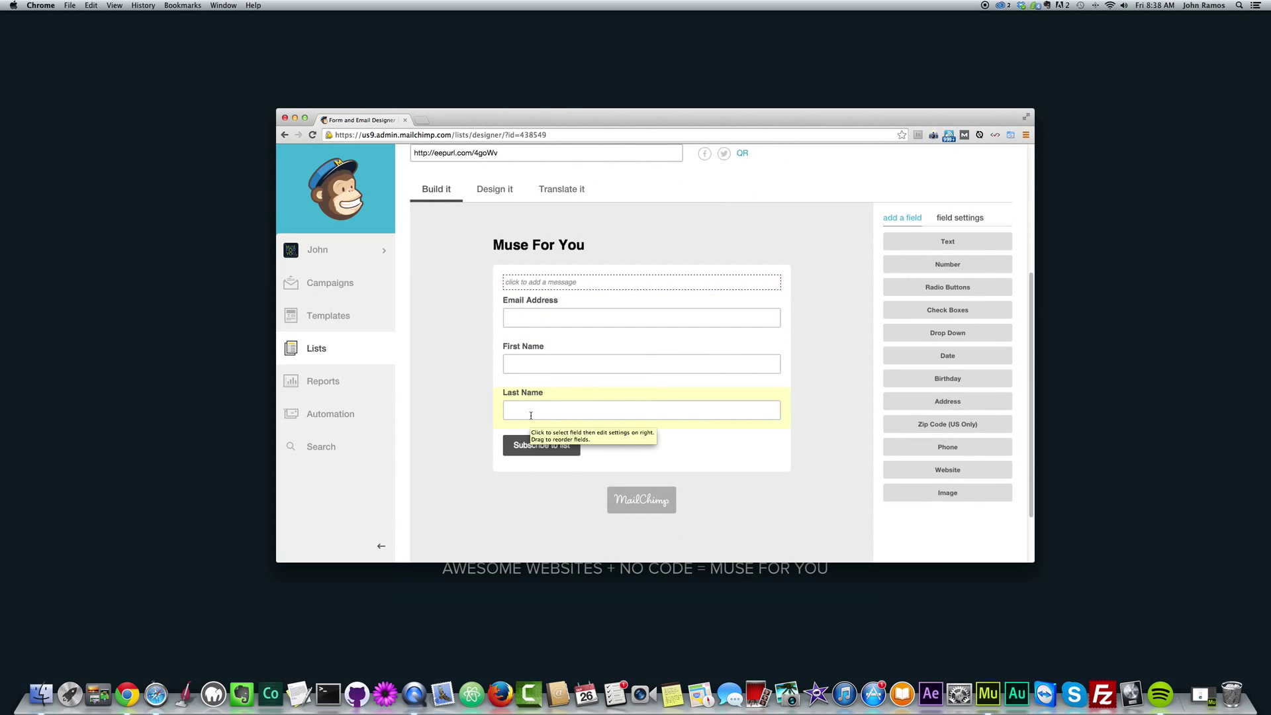
left_click(539, 282)
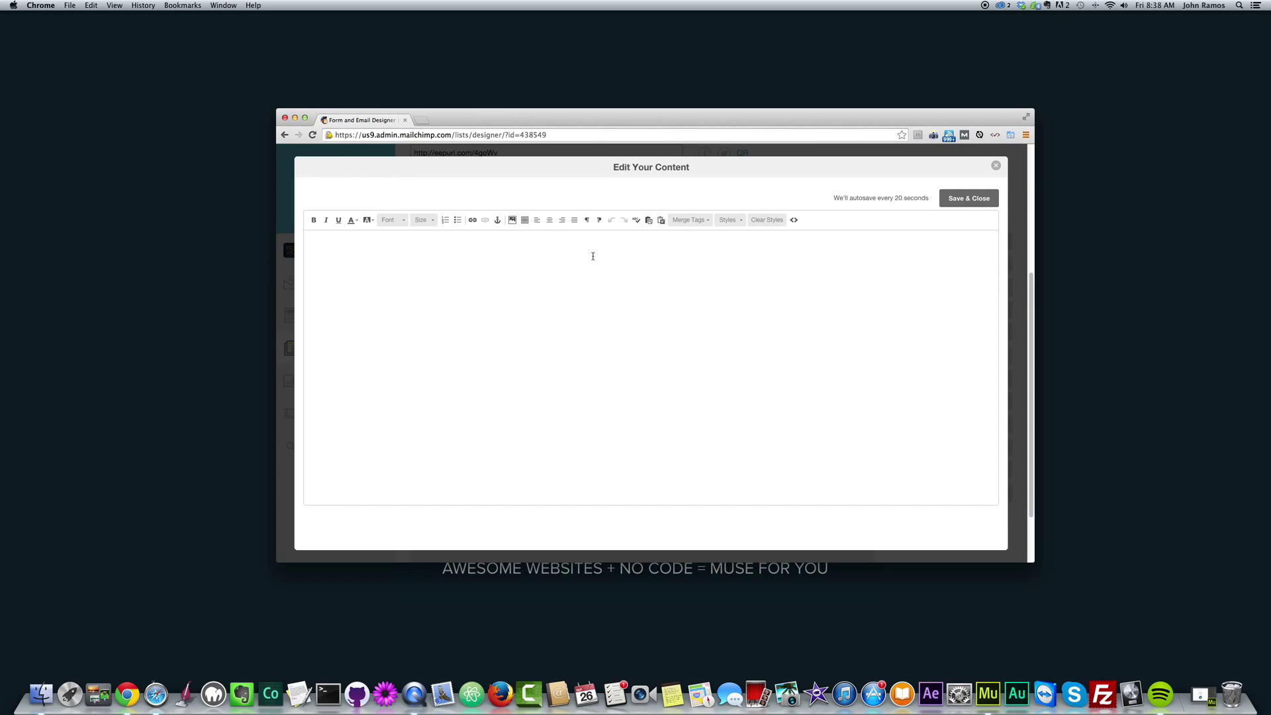
Write the intro 'Fill out the form below to receive a free icon pack!' and close the editor.
left_click(577, 251)
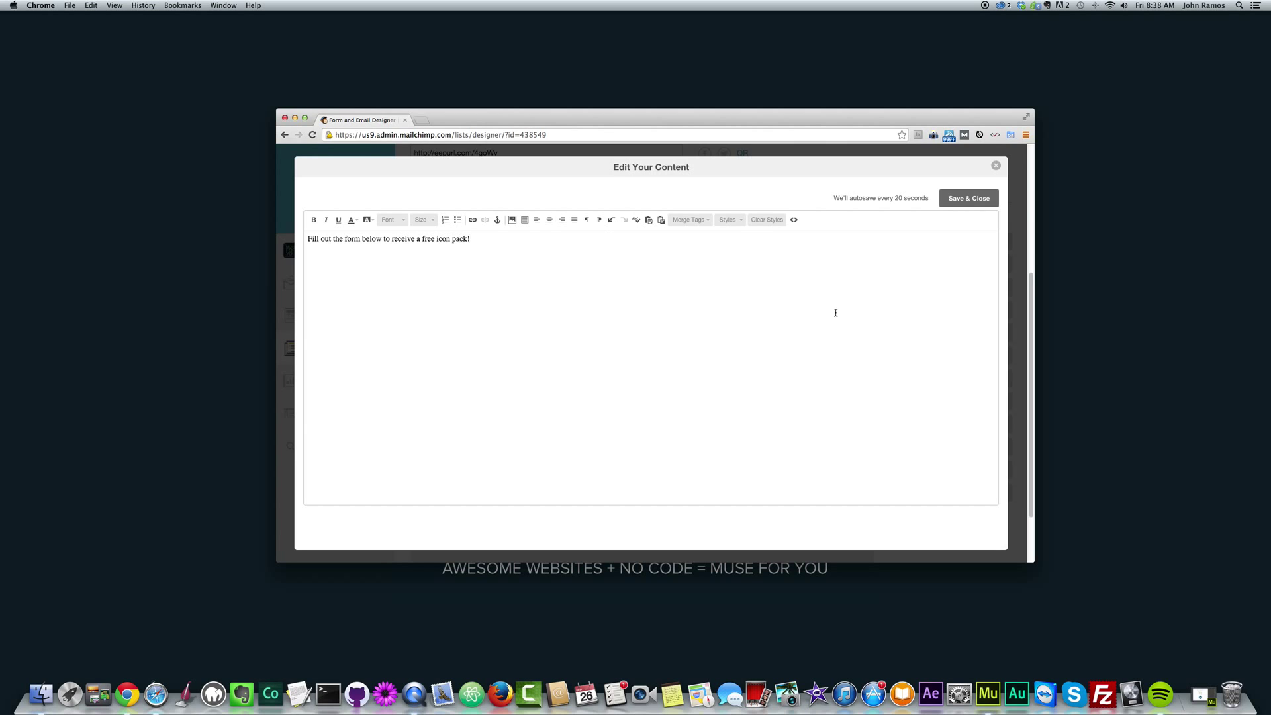
left_click(968, 198)
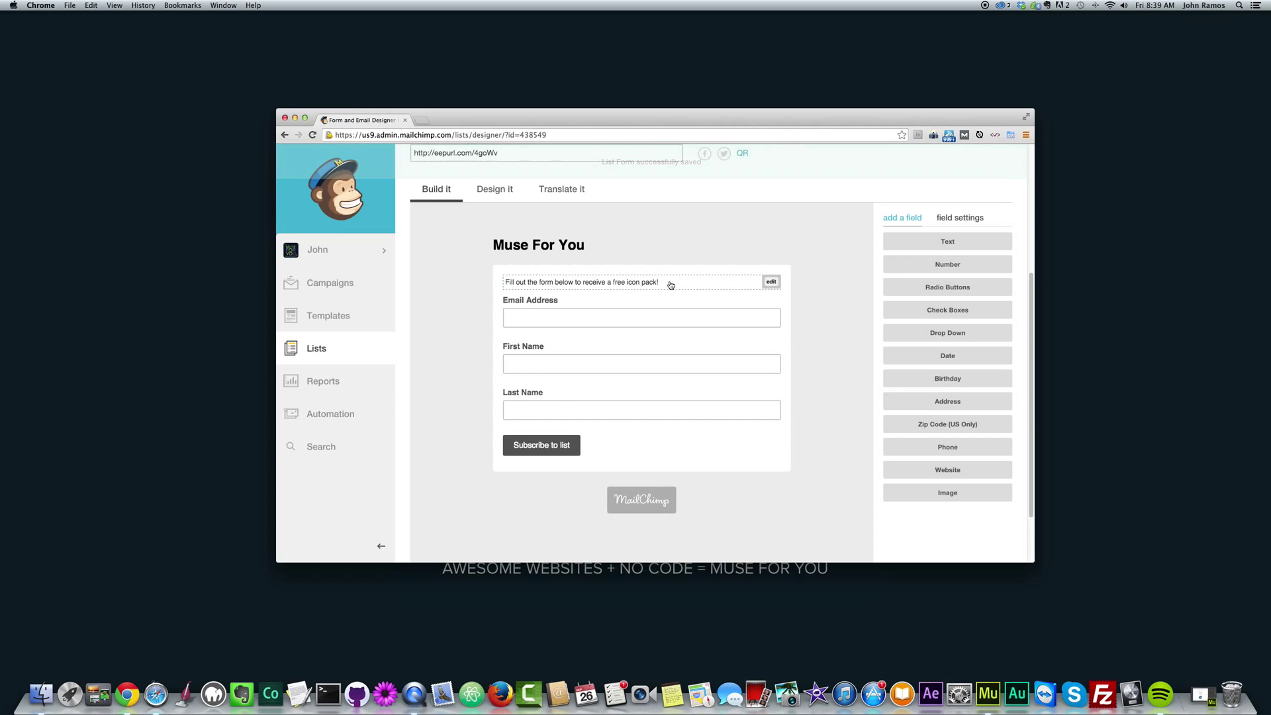
left_click(768, 283)
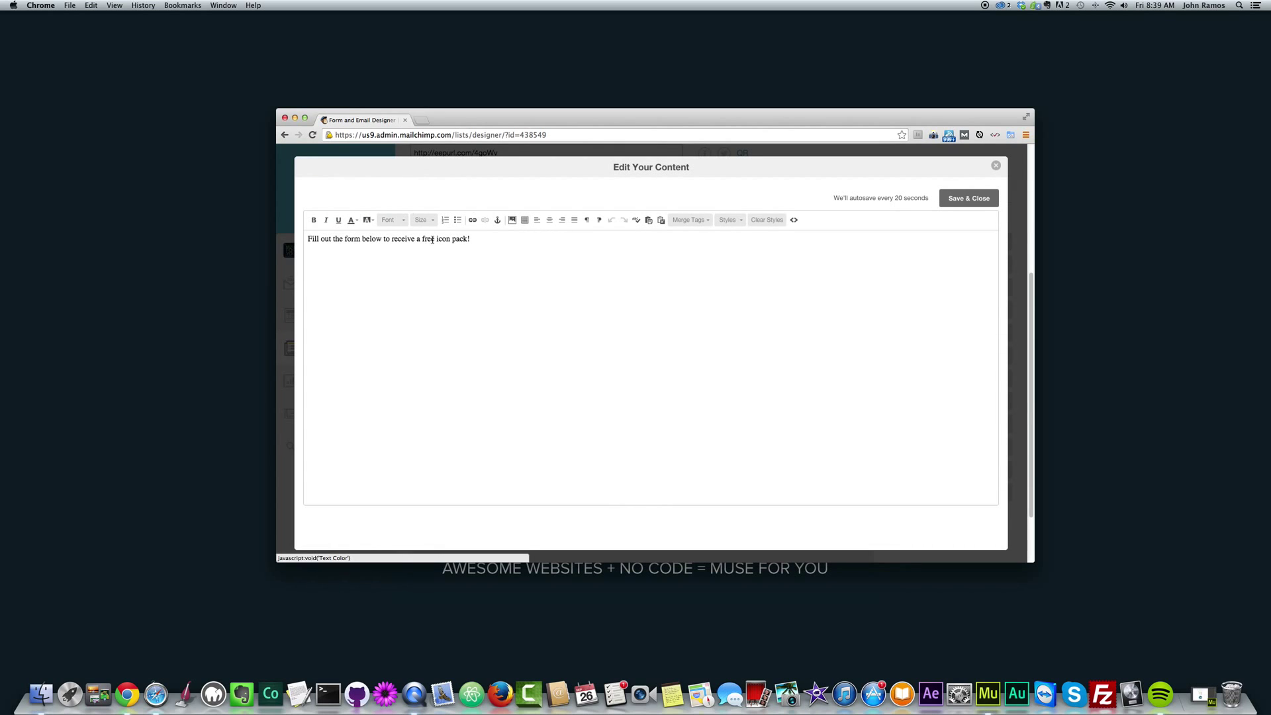
key("super+a")
left_click(589, 253)
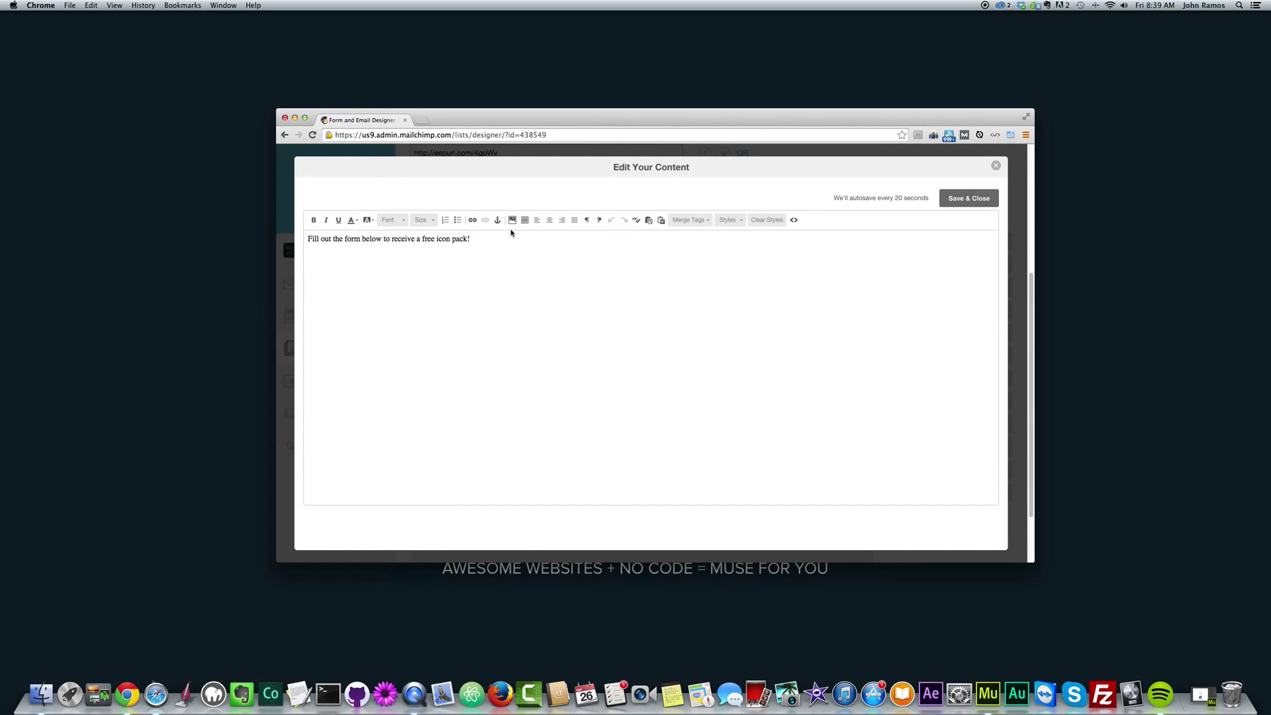
left_click(371, 221)
left_click(440, 256)
left_click(995, 166)
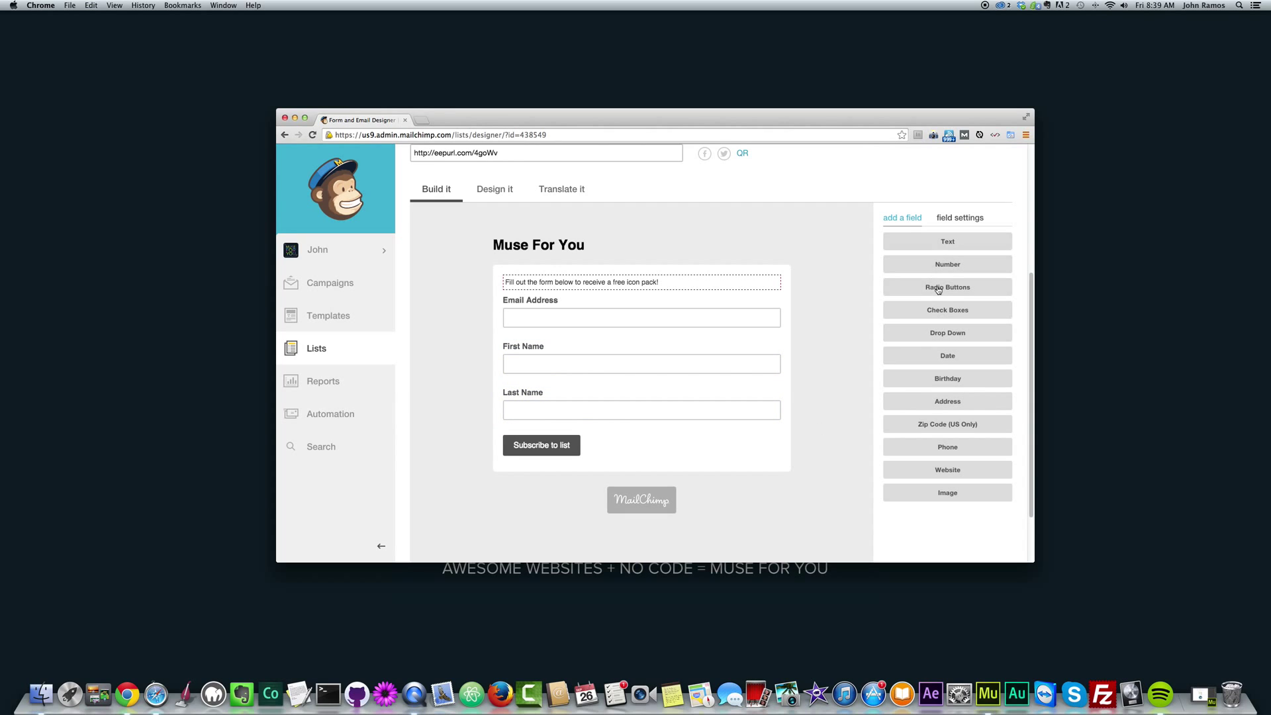
Add a Website field to the form below Last Name.
left_click(939, 470)
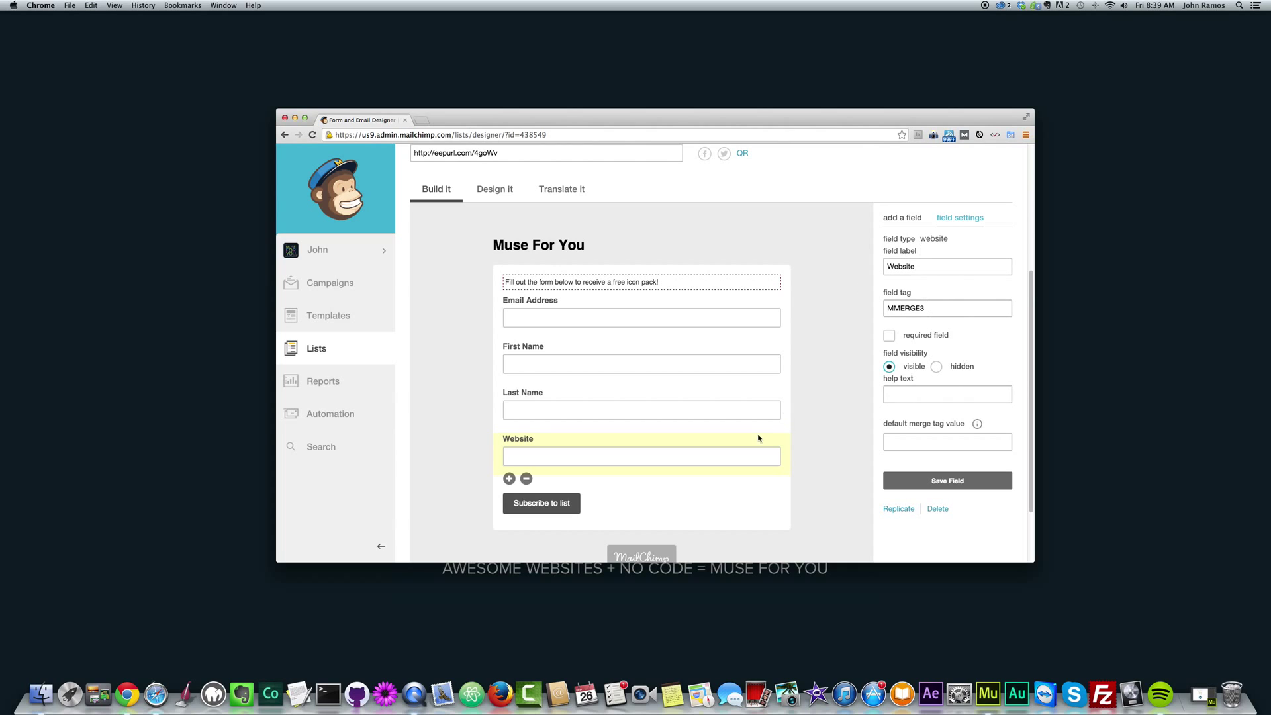
scroll(893, 466, "down", 2)
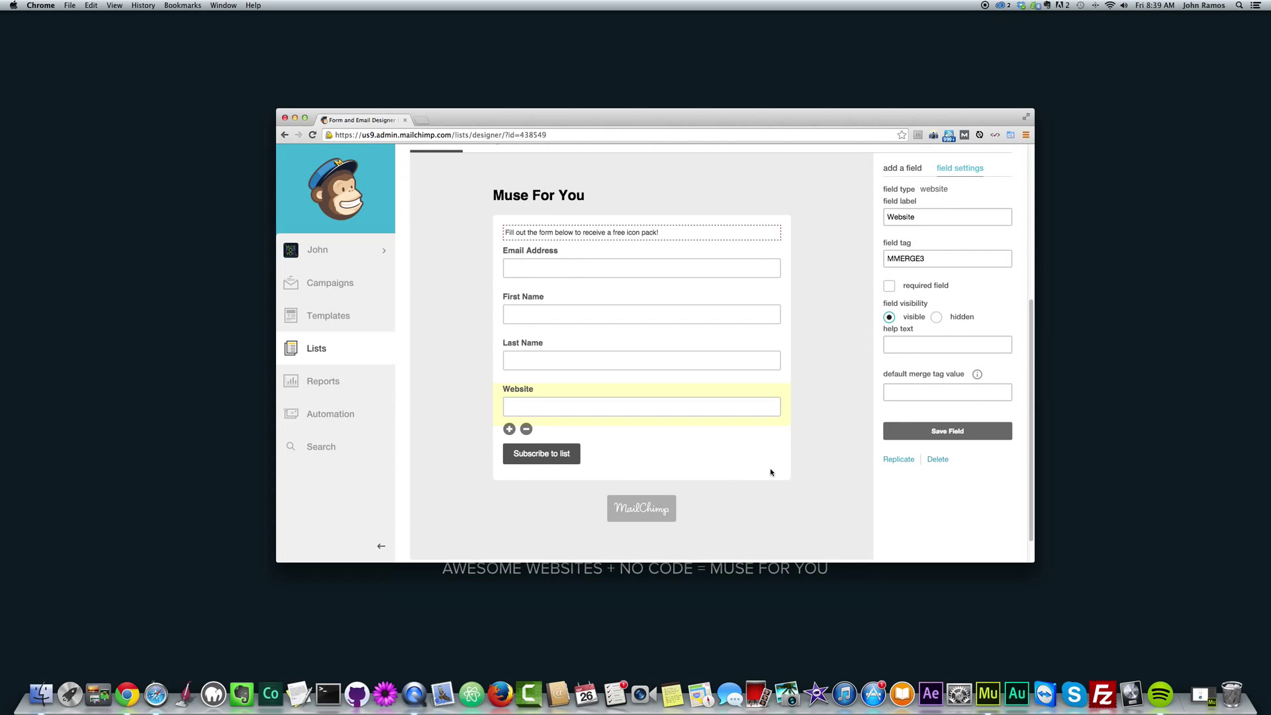
scroll(913, 265, "up", 5)
scroll(867, 372, "down", 1)
Add a Phone Number field after the Website field.
left_click(900, 343)
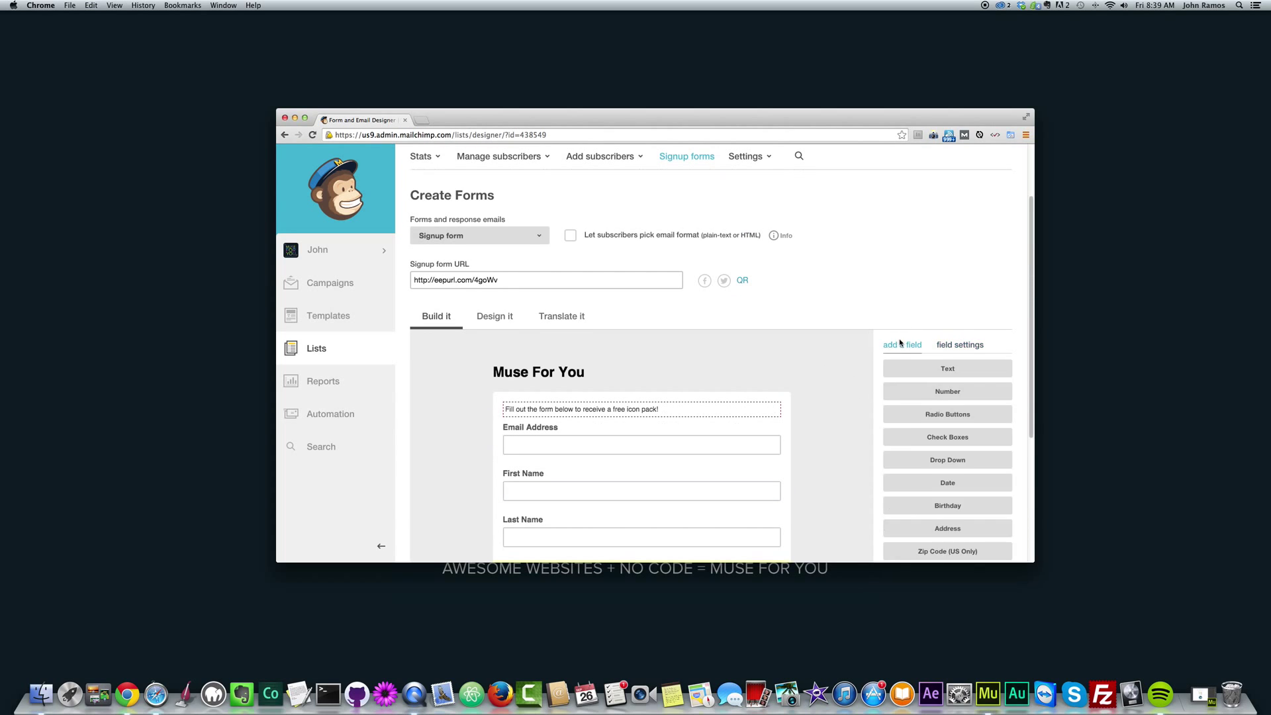
scroll(901, 351, "down", 5)
scroll(902, 306, "up", 1)
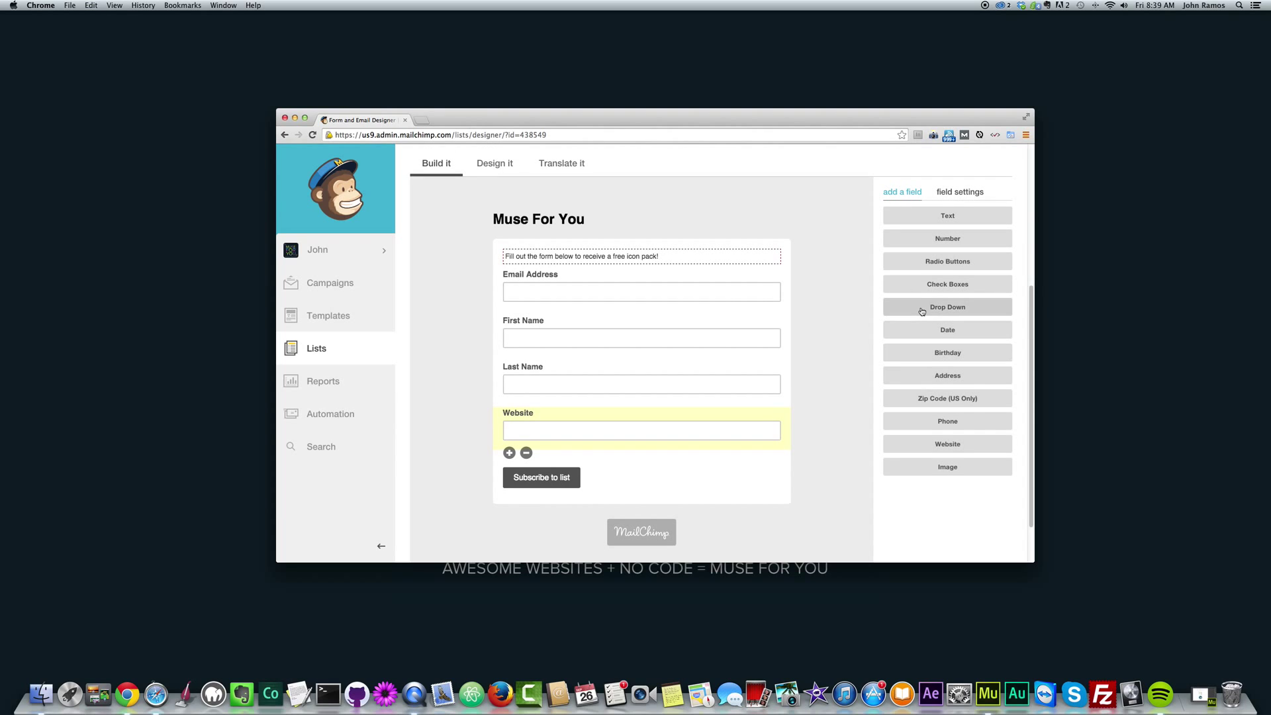
left_click(947, 421)
scroll(703, 457, "down", 1)
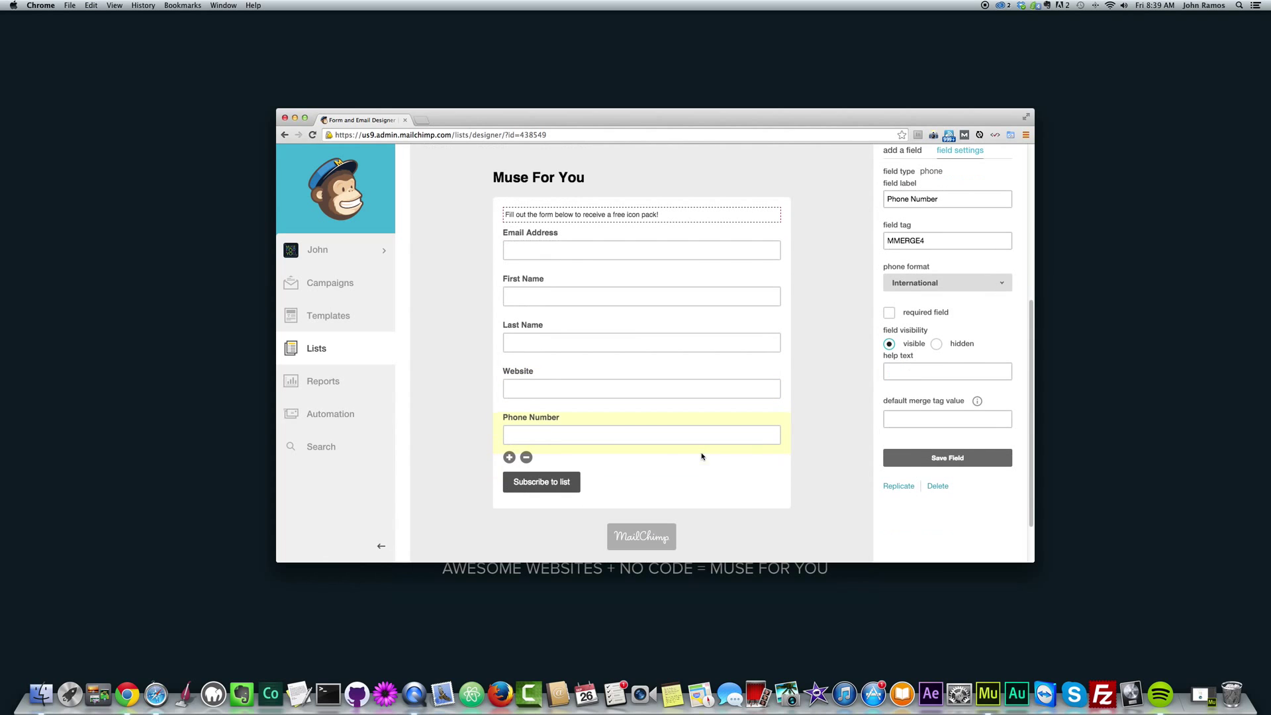
scroll(665, 447, "down", 1)
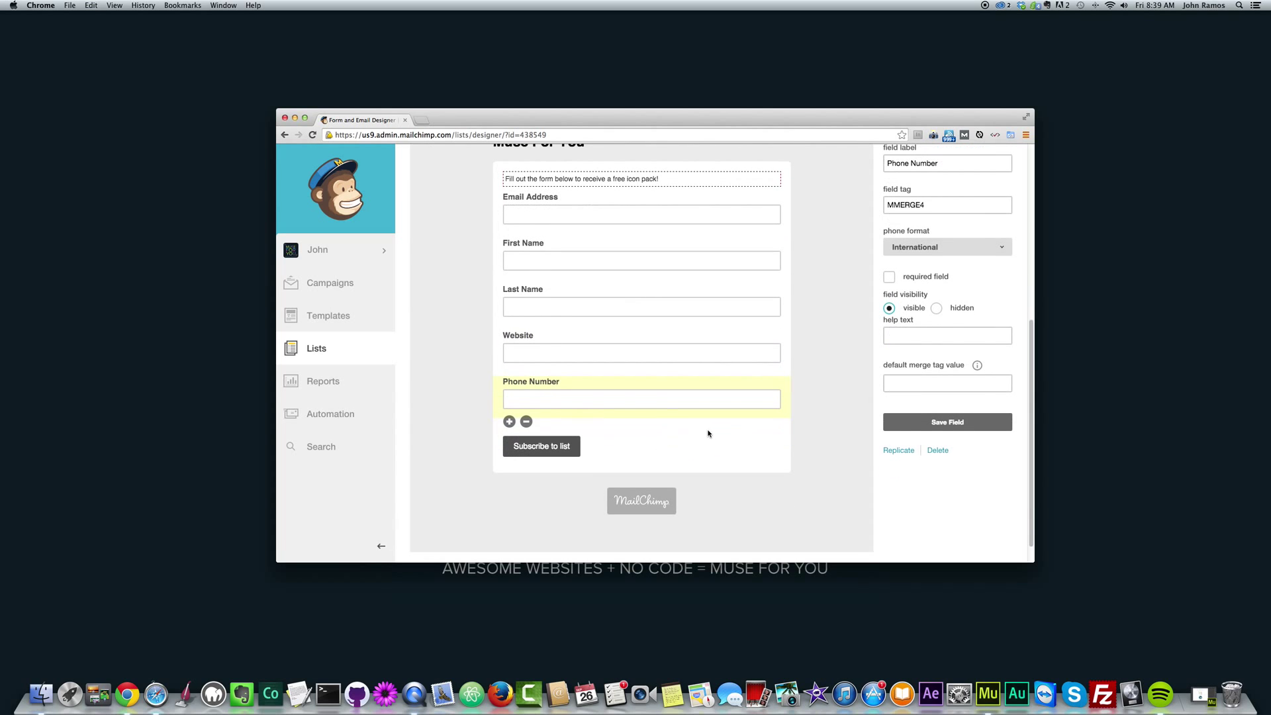
scroll(705, 433, "up", 1)
left_click(912, 174)
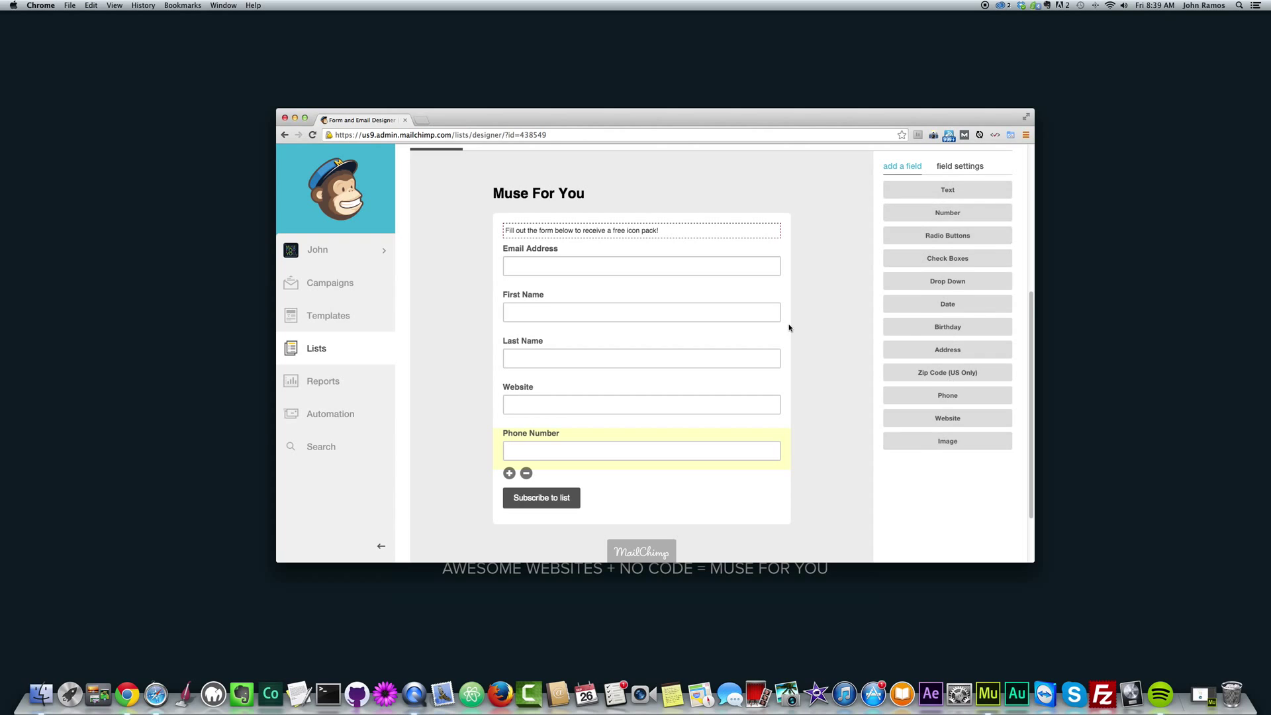
scroll(789, 328, "down", 1)
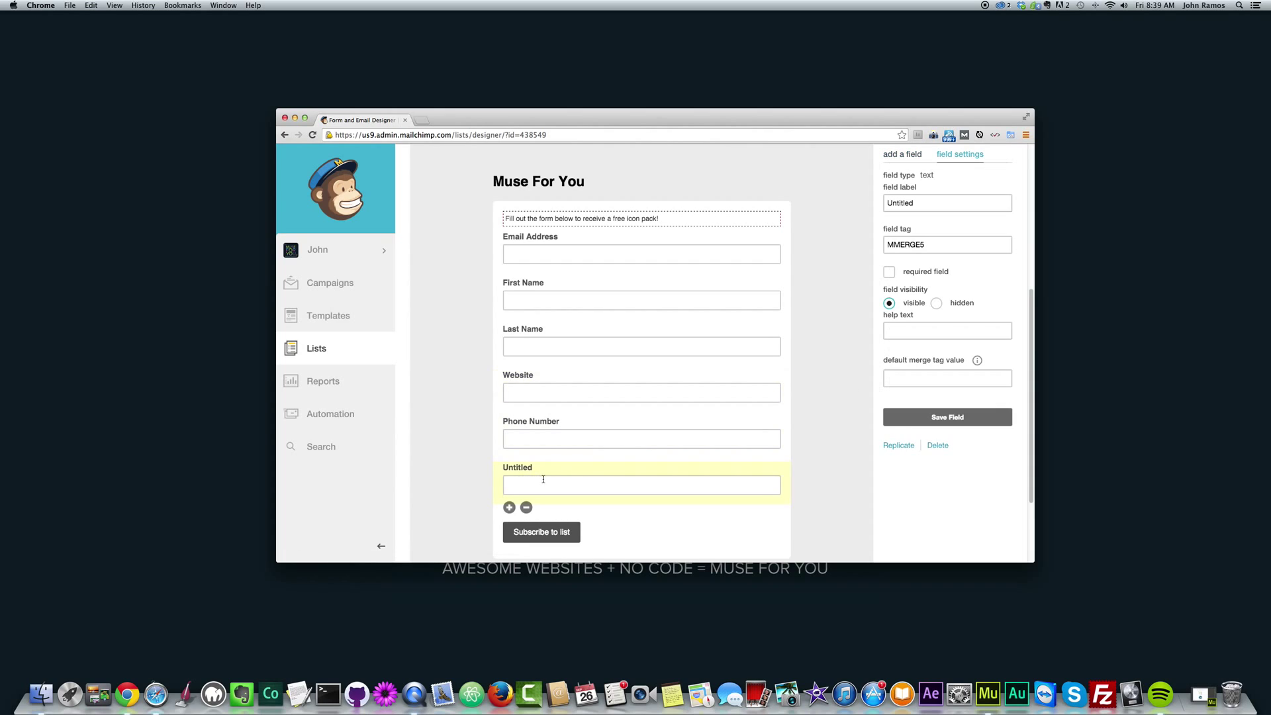
Add a Text field labelled 'Message' below Phone Number and save it.
type("Message")
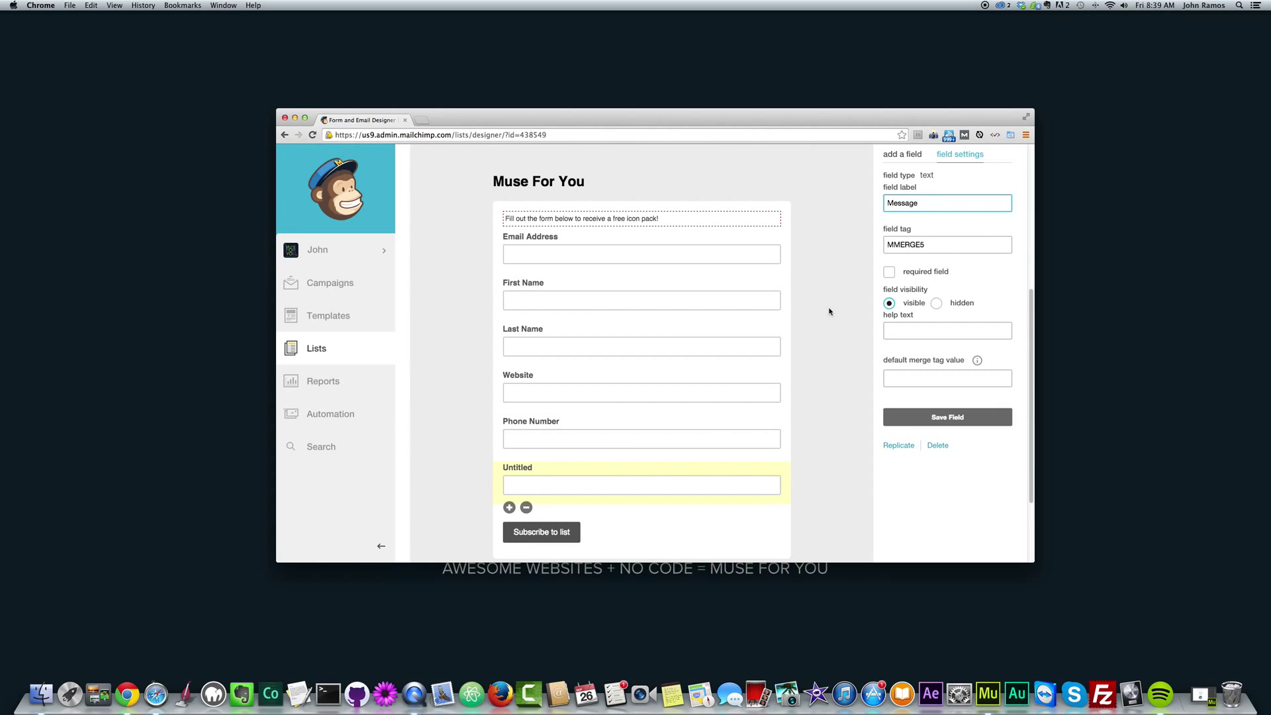
left_click(905, 155)
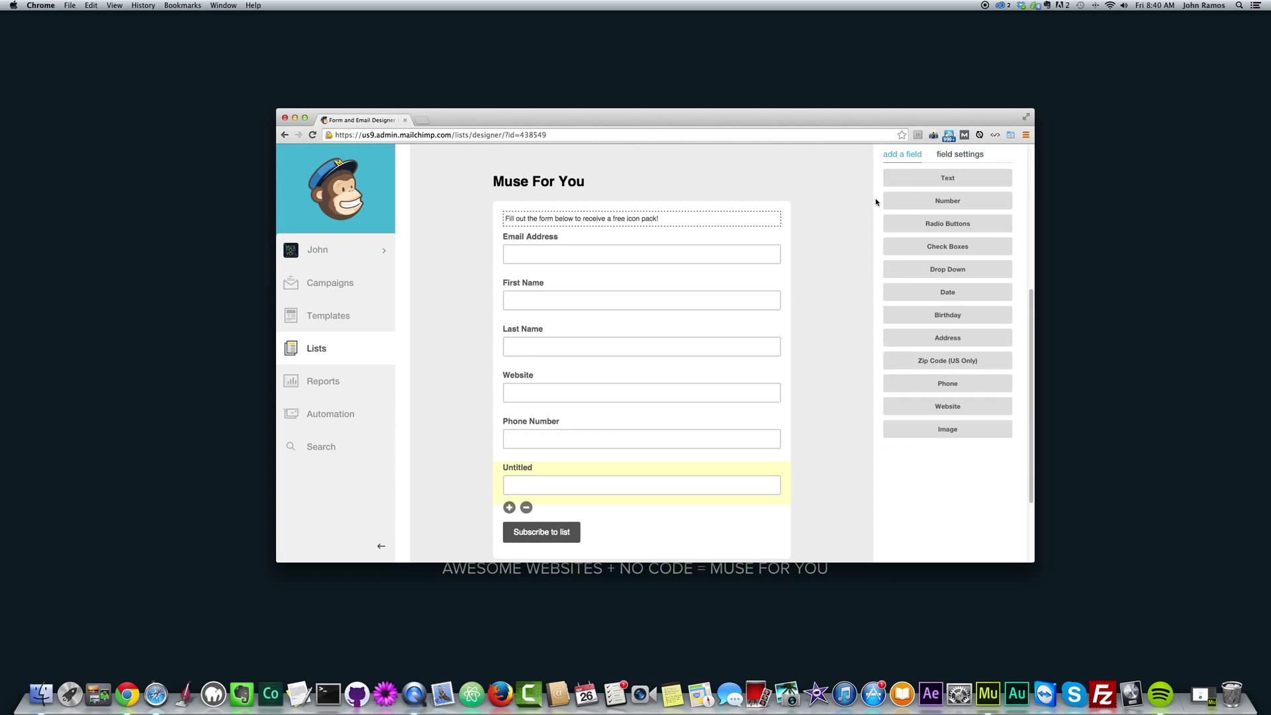
left_click(960, 154)
left_click(925, 210)
left_click(950, 417)
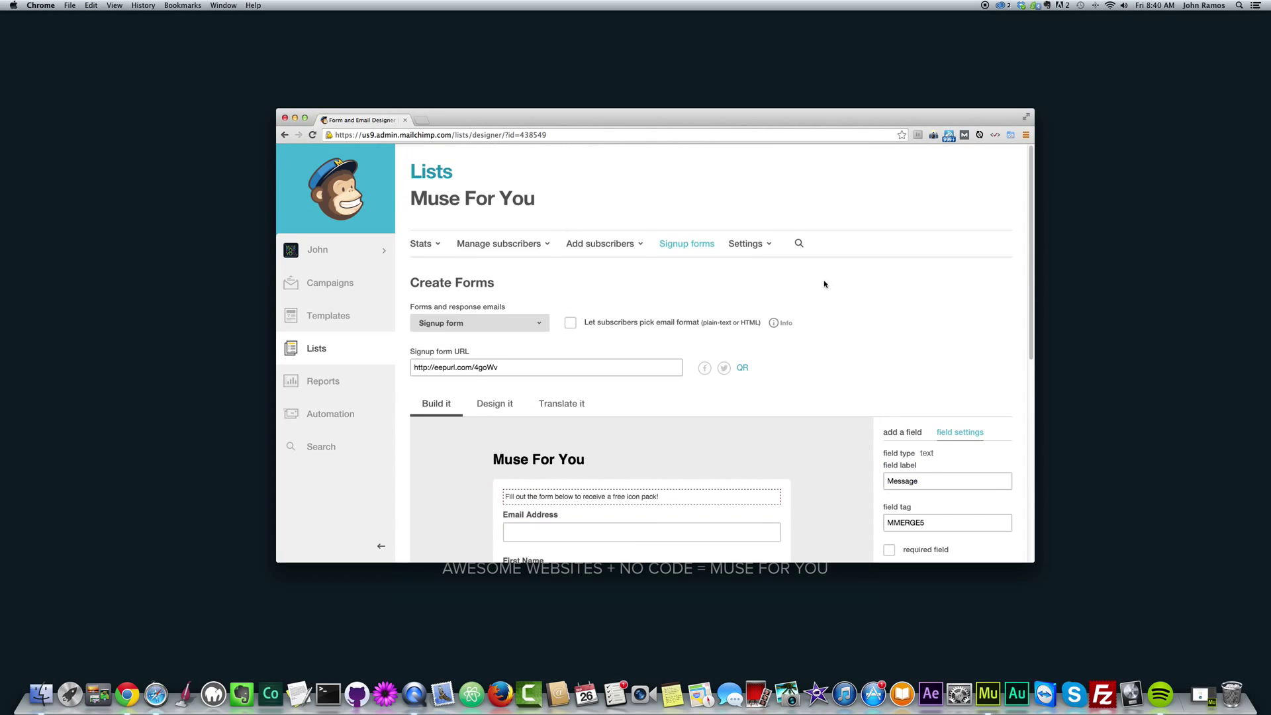
Switch the signup form to its Design it settings, briefly checking Translate it.
scroll(828, 278, "up", 5)
scroll(823, 283, "down", 3)
scroll(812, 285, "down", 5)
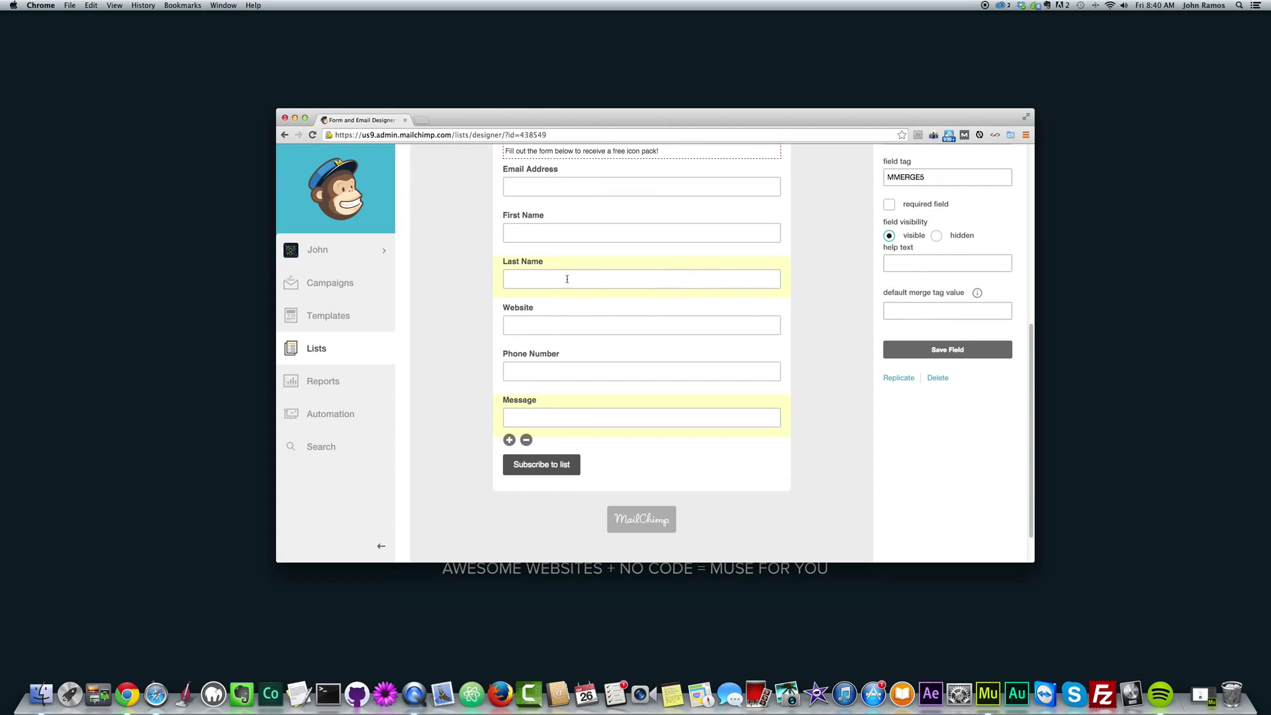
scroll(559, 280, "up", 2)
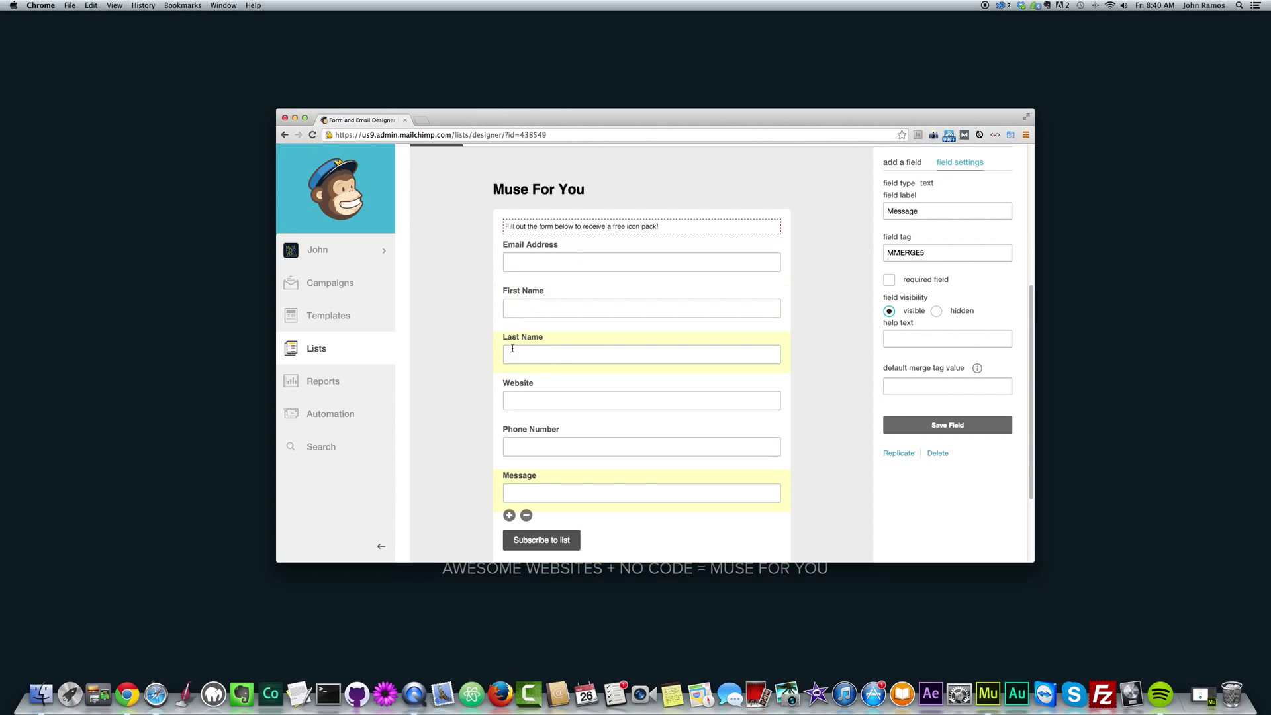
scroll(830, 334, "up", 6)
scroll(829, 332, "down", 4)
scroll(841, 331, "down", 5)
scroll(852, 377, "up", 5)
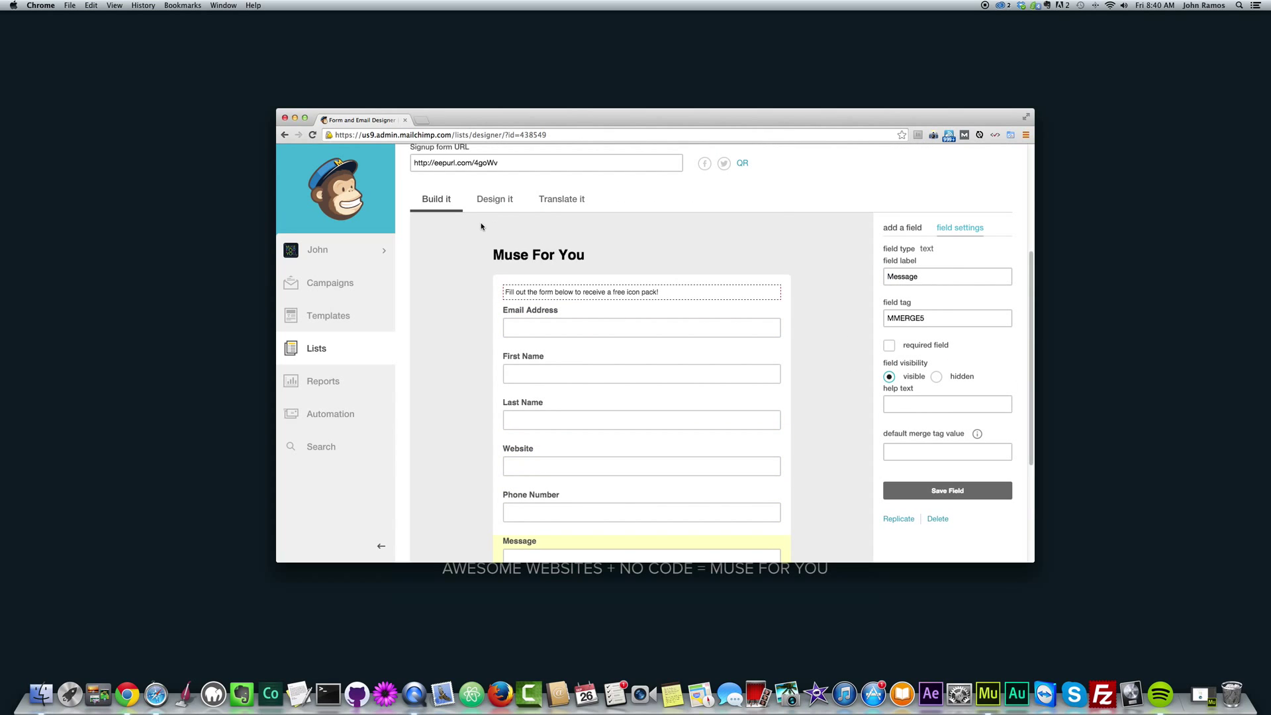
left_click(497, 202)
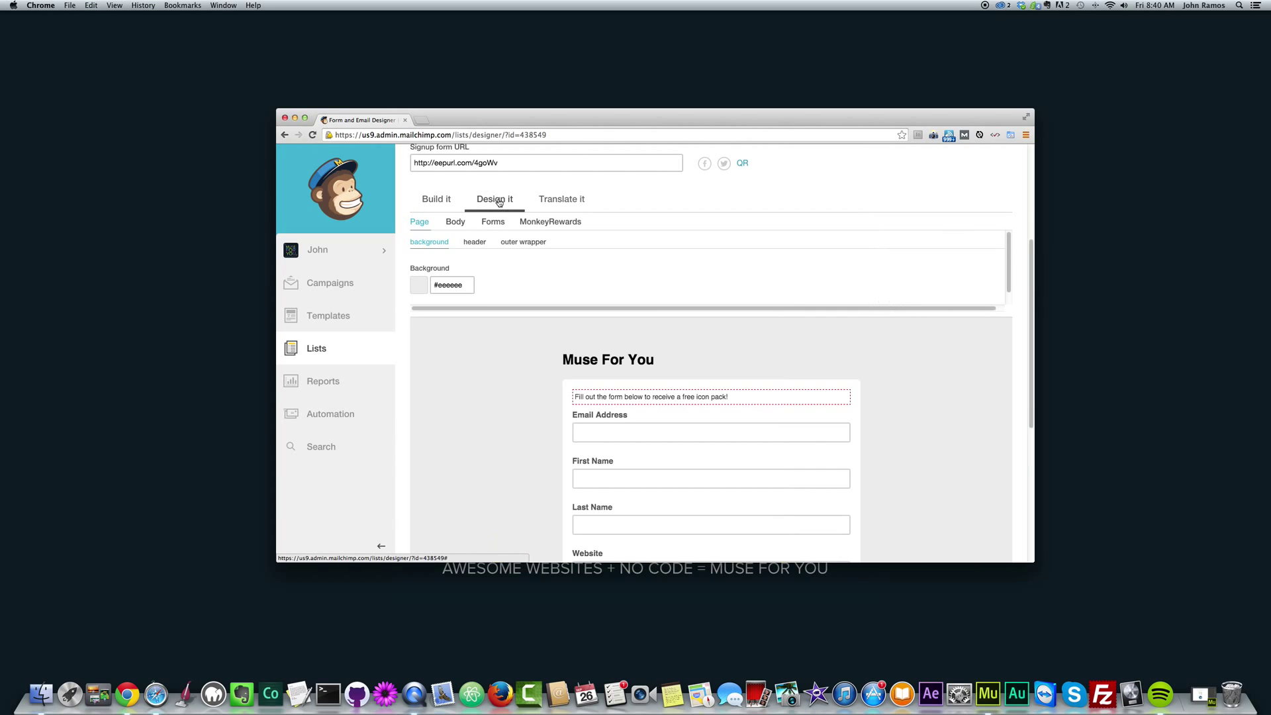
scroll(506, 285, "down", 5)
scroll(502, 340, "up", 9)
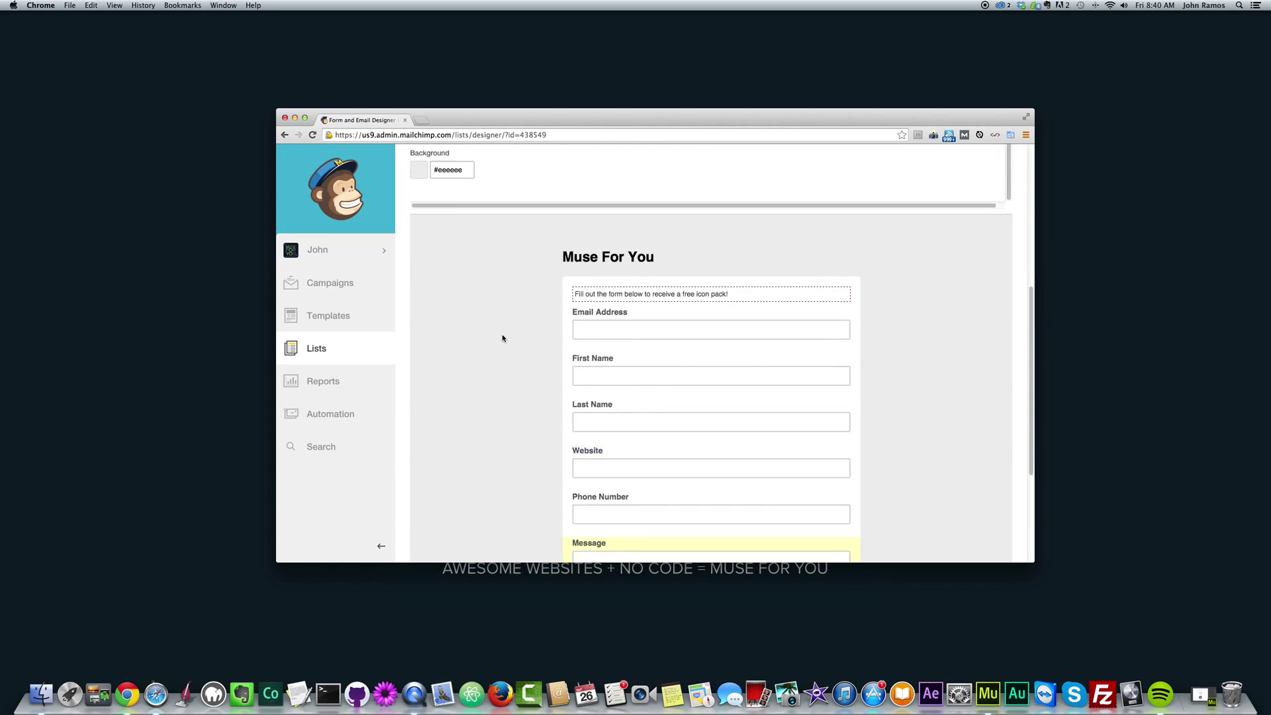
left_click(561, 340)
left_click(495, 340)
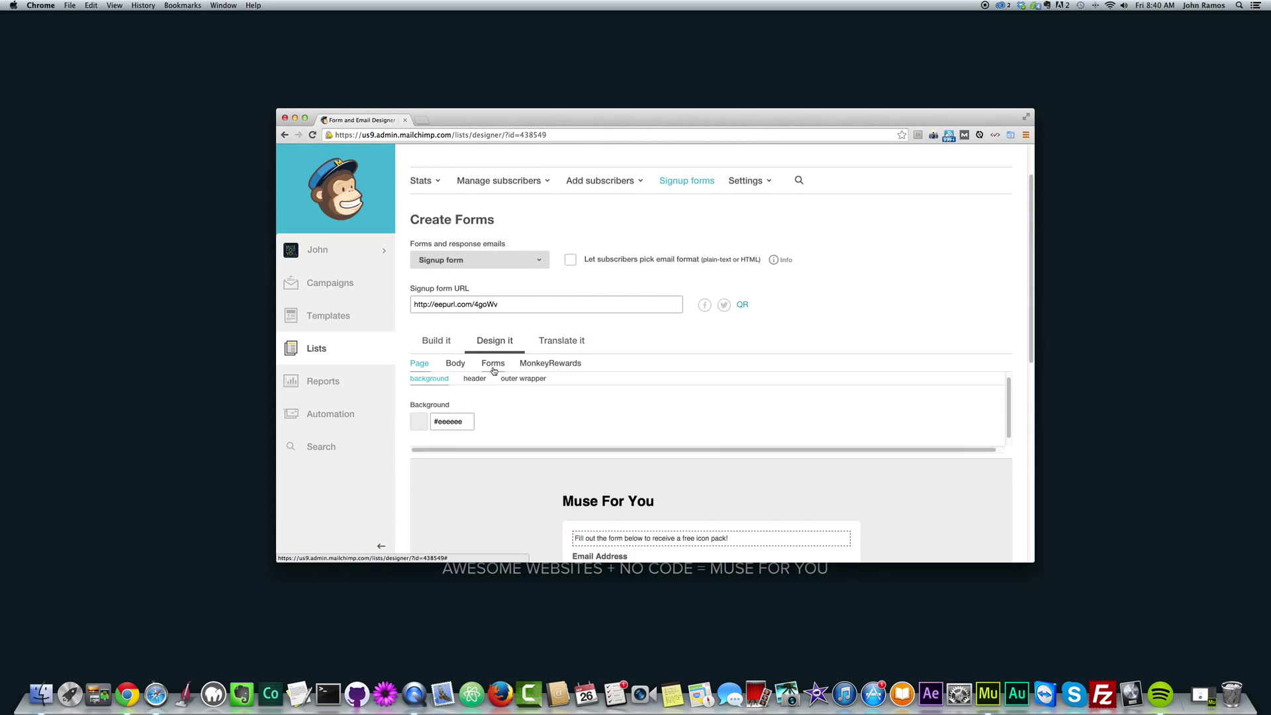
Open and close the Signup form dropdown of forms and response emails.
scroll(494, 265, "down", 4)
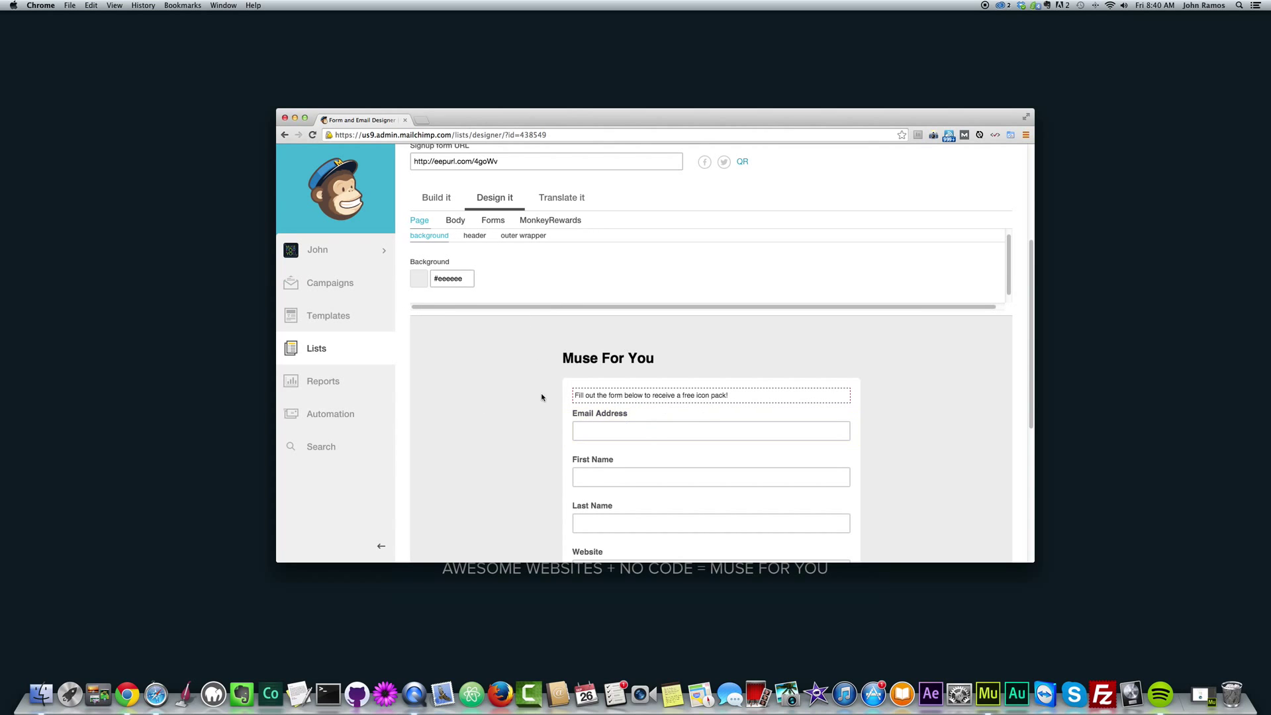
scroll(532, 374, "up", 2)
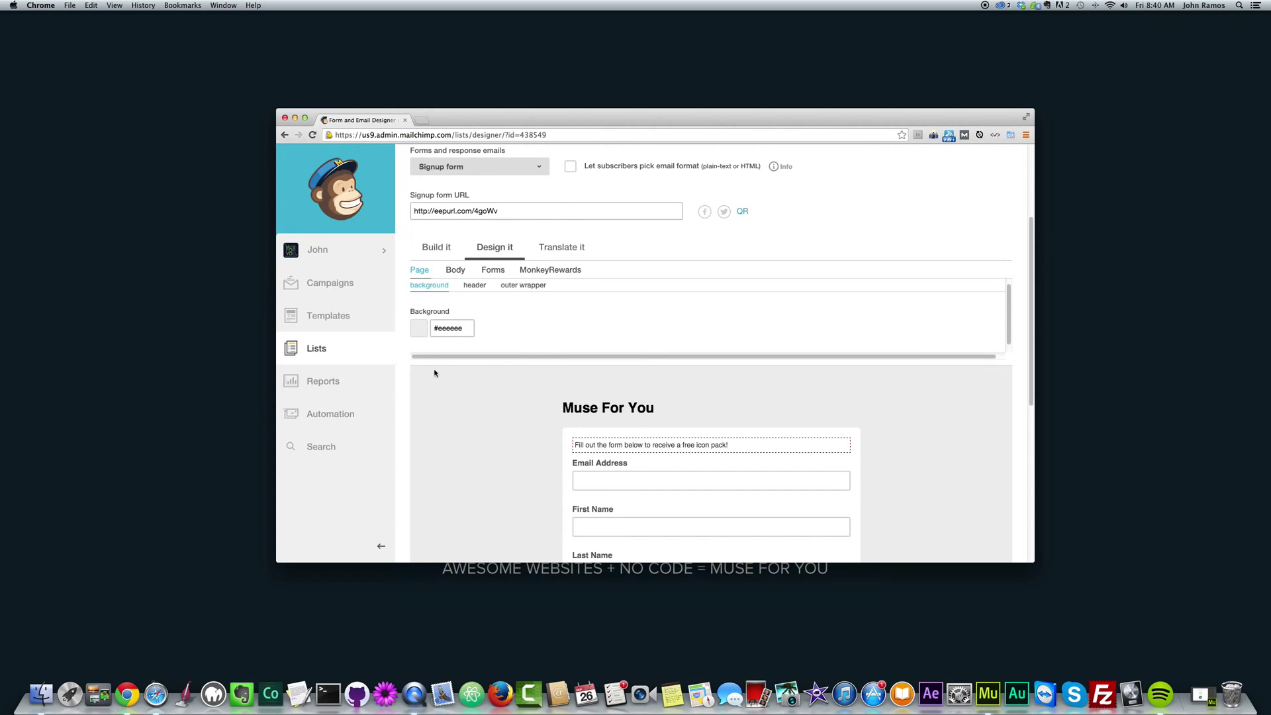
scroll(435, 368, "up", 2)
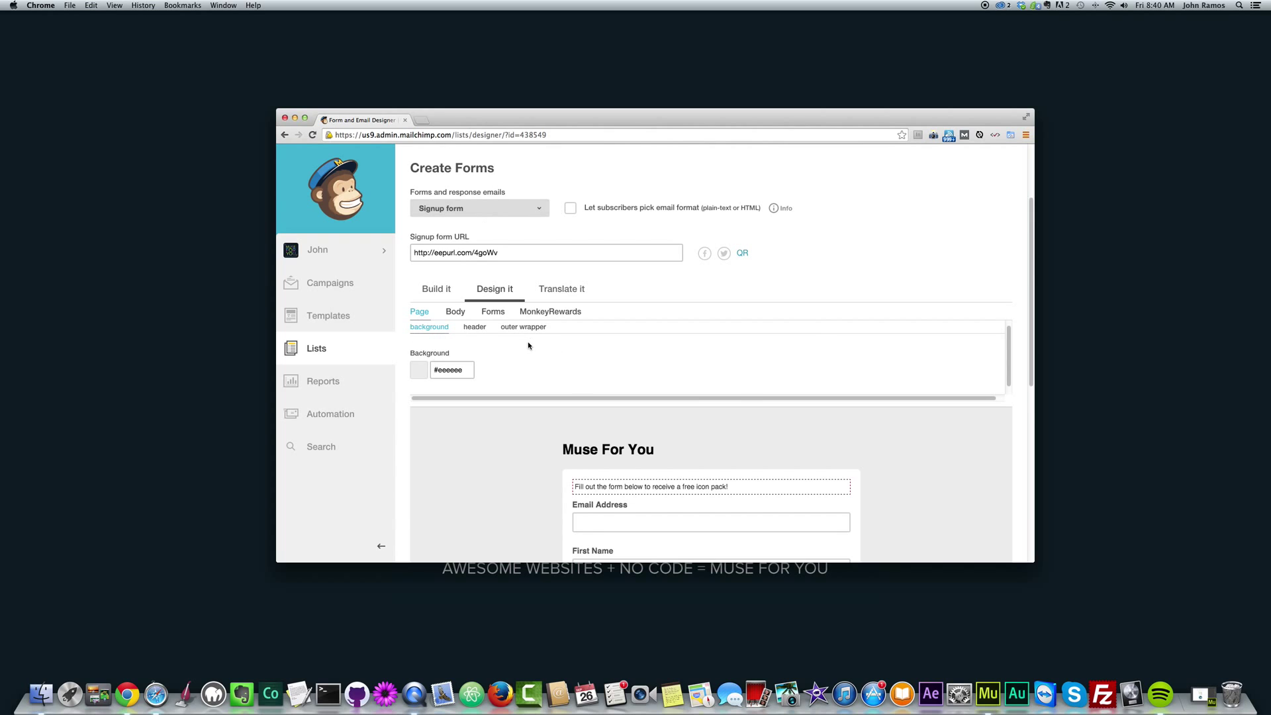
left_click(468, 210)
left_click(483, 190)
Return to the Muse For You list and open its Embedded forms code page.
left_click(320, 350)
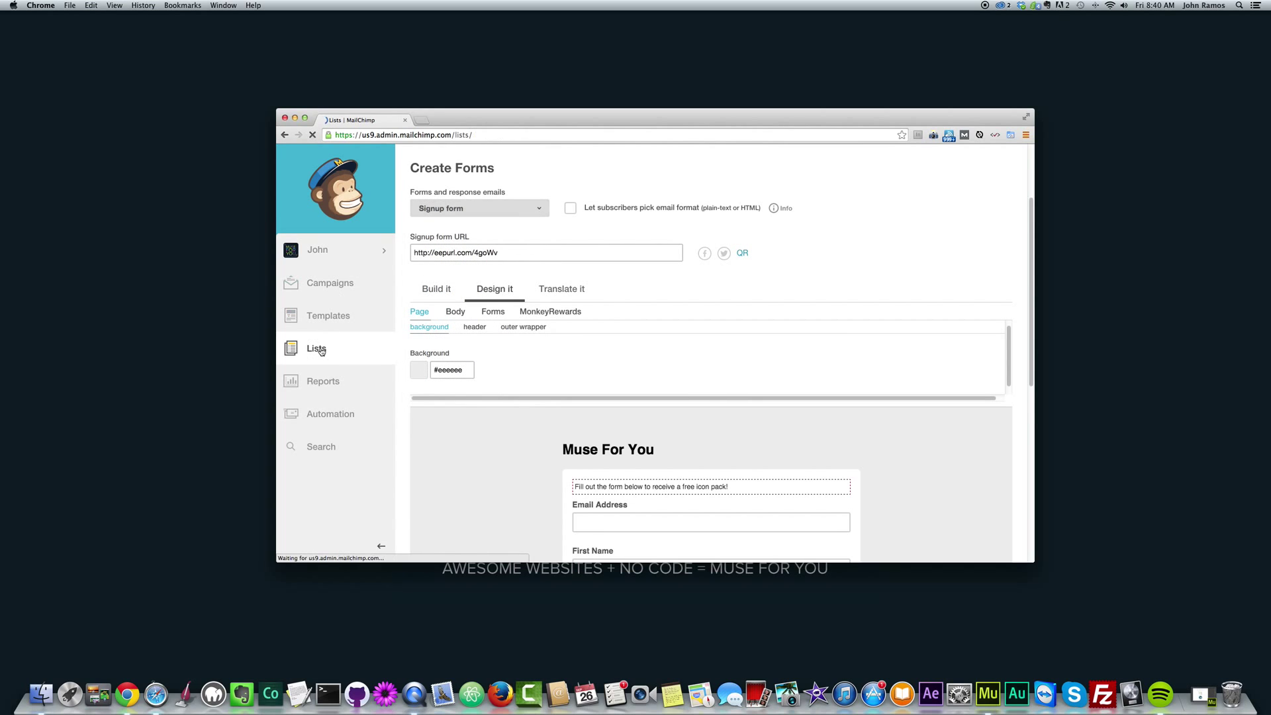
left_click(480, 249)
left_click(673, 248)
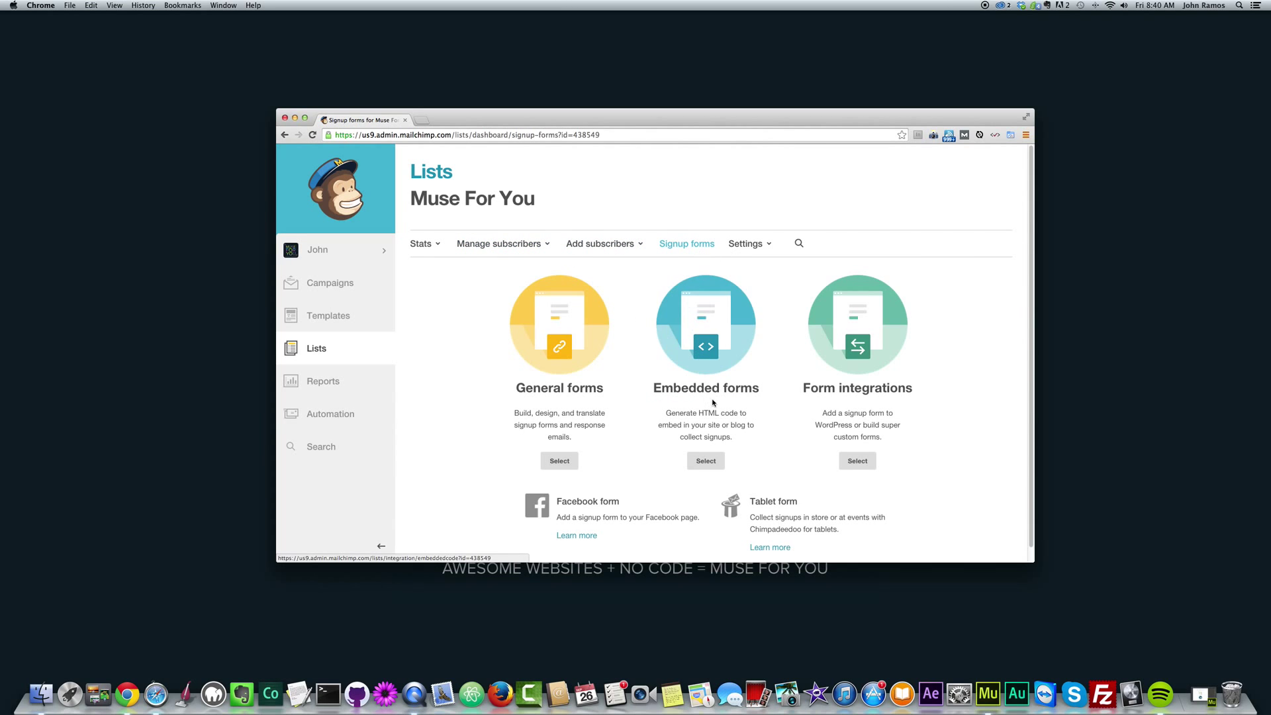
left_click(704, 463)
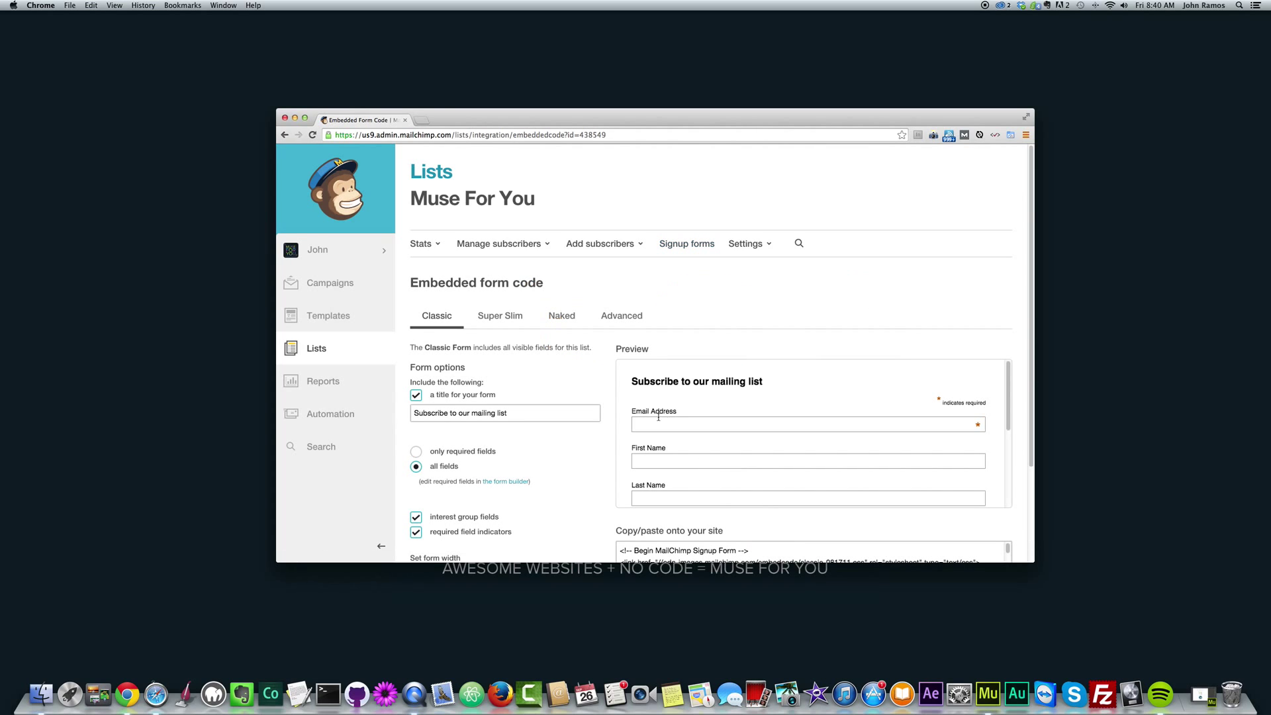
Review the Classic form with all fields, title 'Subscribe to our mailing list', and its code.
scroll(660, 418, "down", 5)
scroll(668, 421, "up", 5)
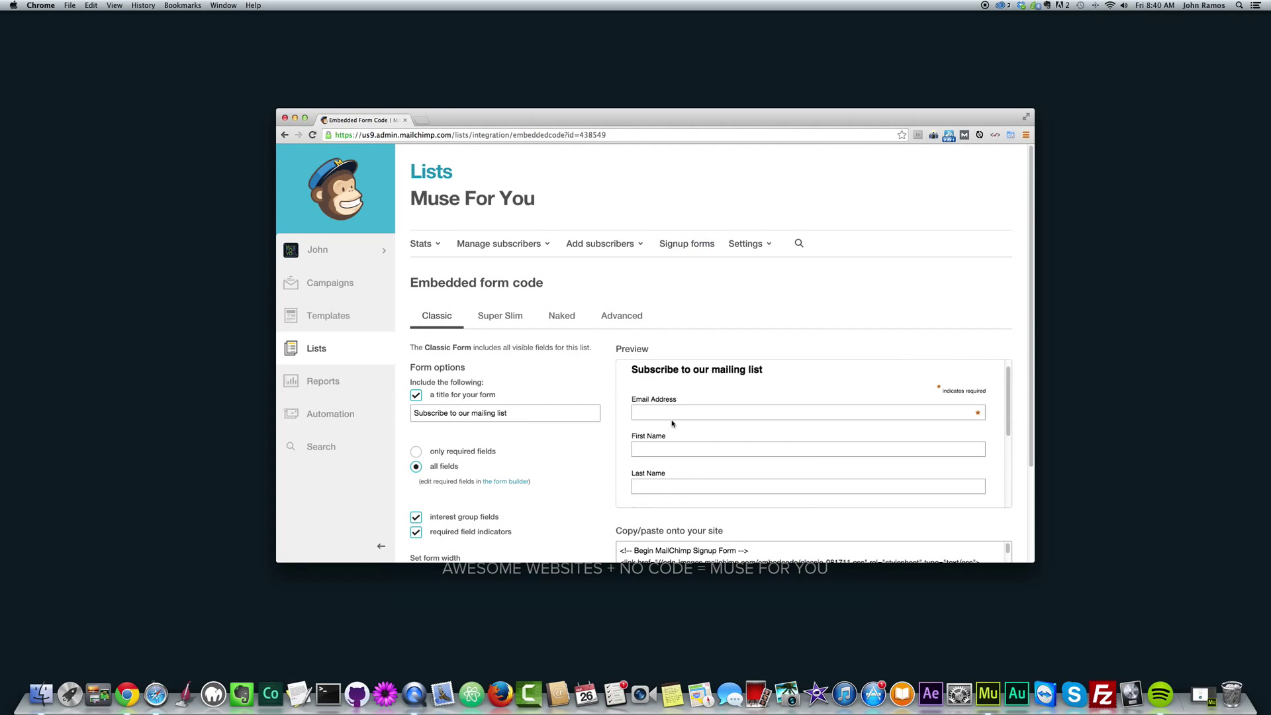
scroll(642, 408, "down", 3)
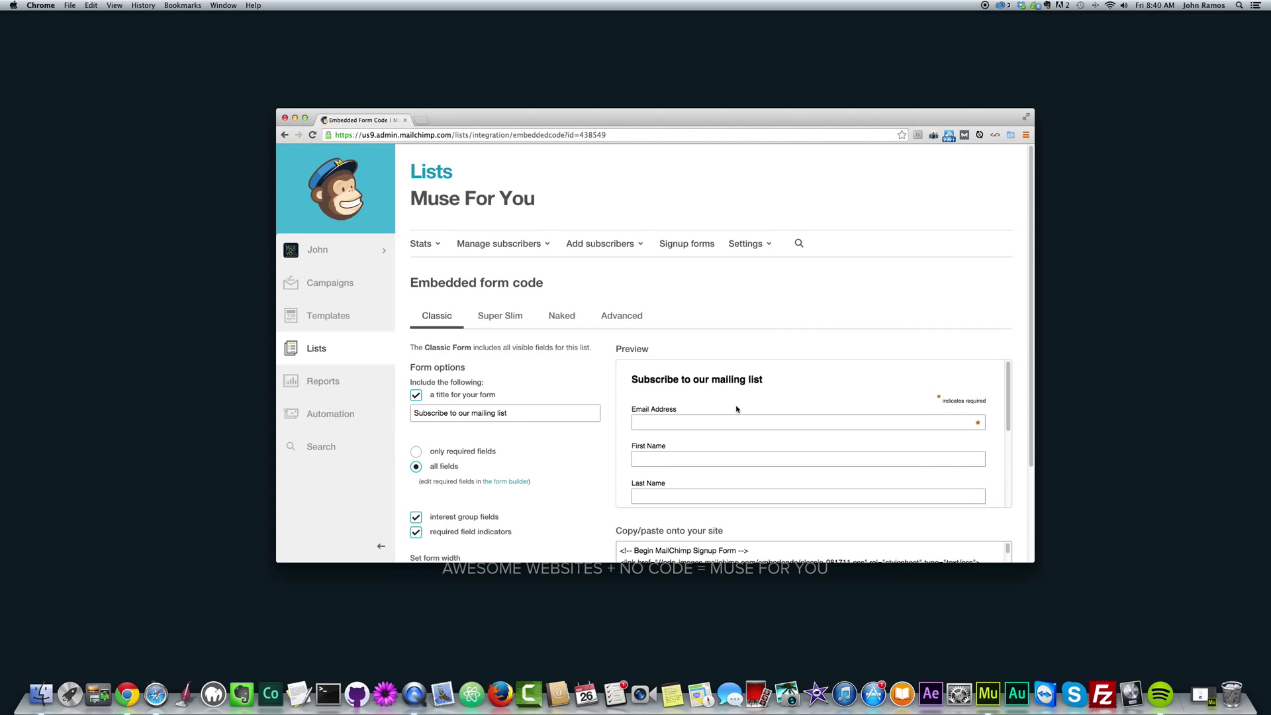
scroll(682, 435, "up", 3)
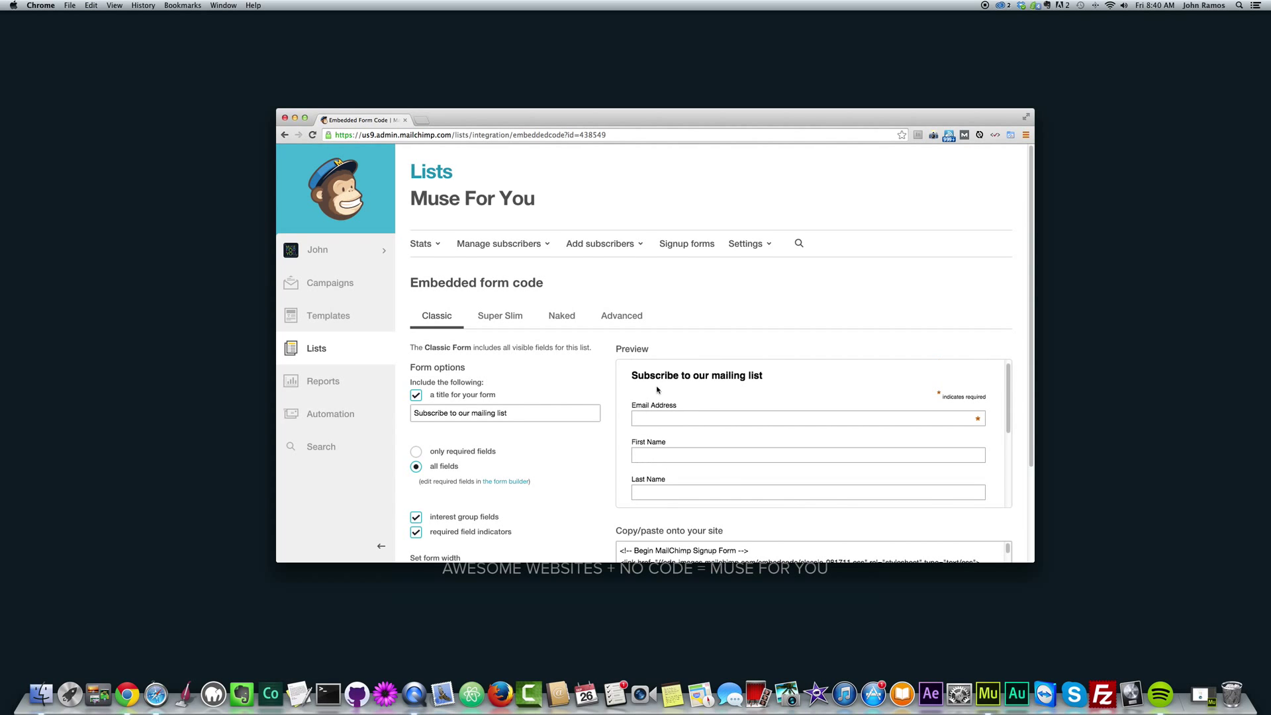
scroll(564, 396, "down", 2)
scroll(648, 377, "down", 5)
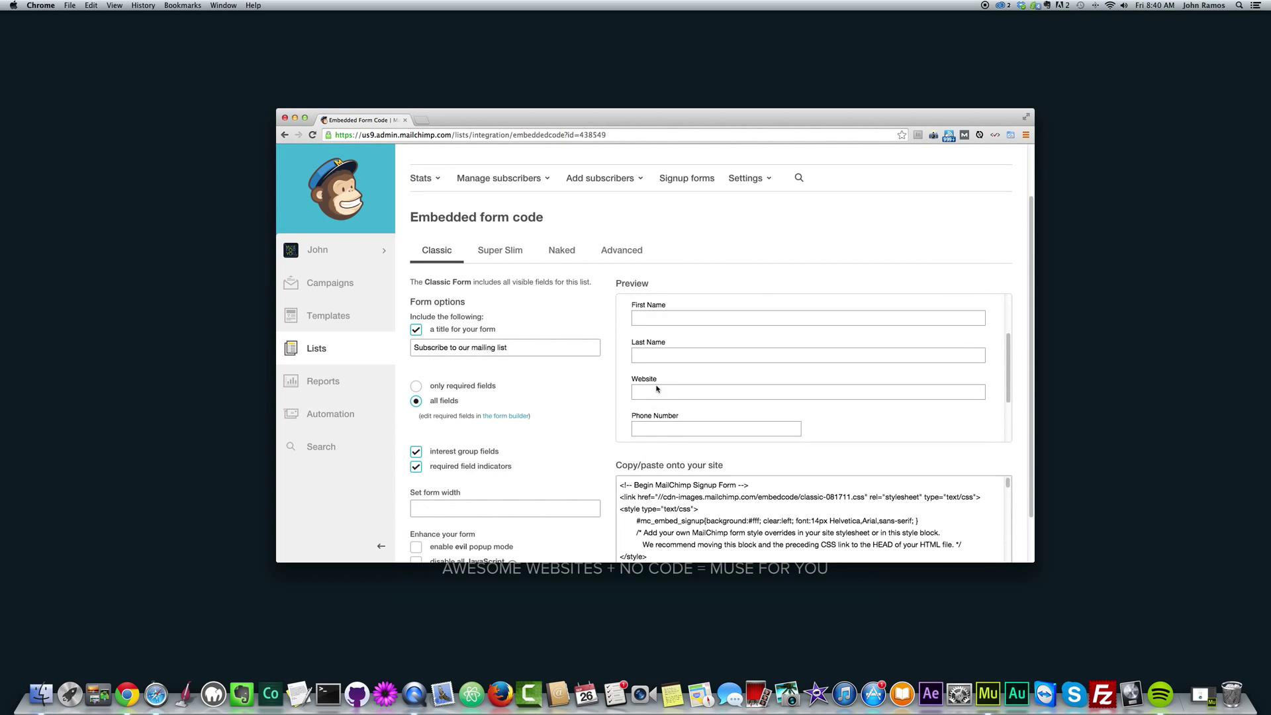
scroll(656, 392, "down", 3)
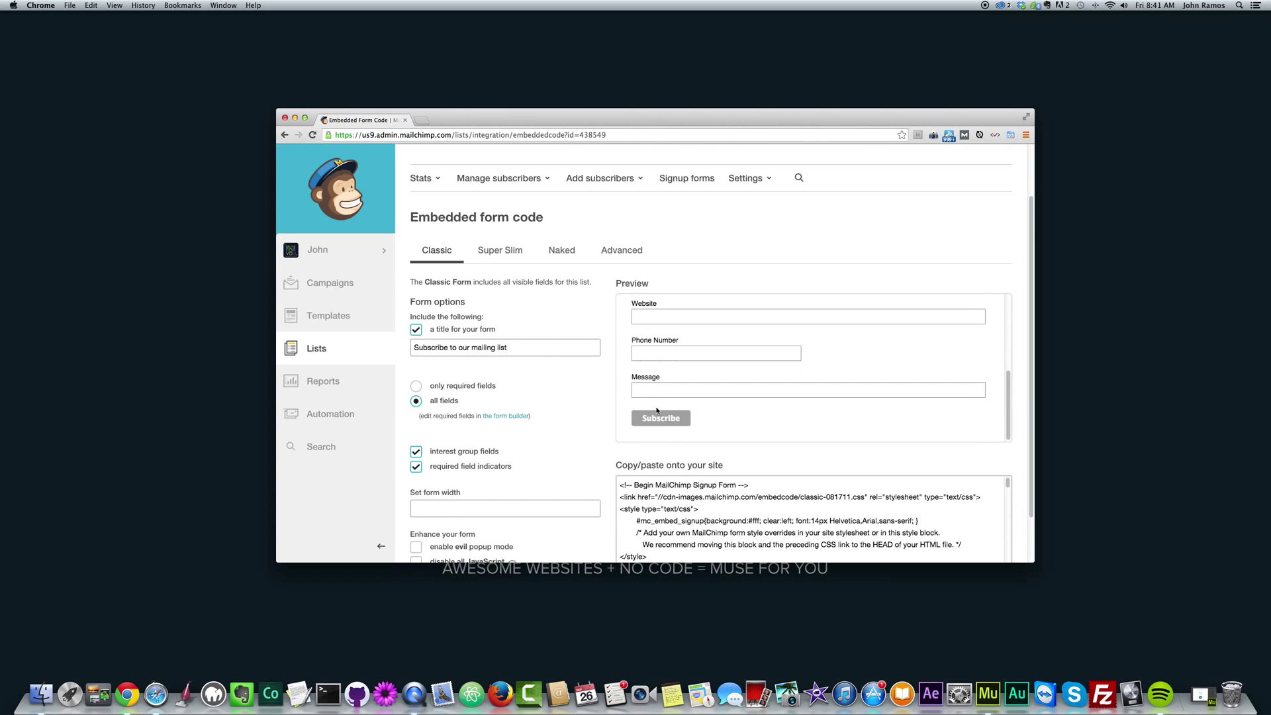
scroll(573, 411, "down", 2)
scroll(573, 411, "down", 1)
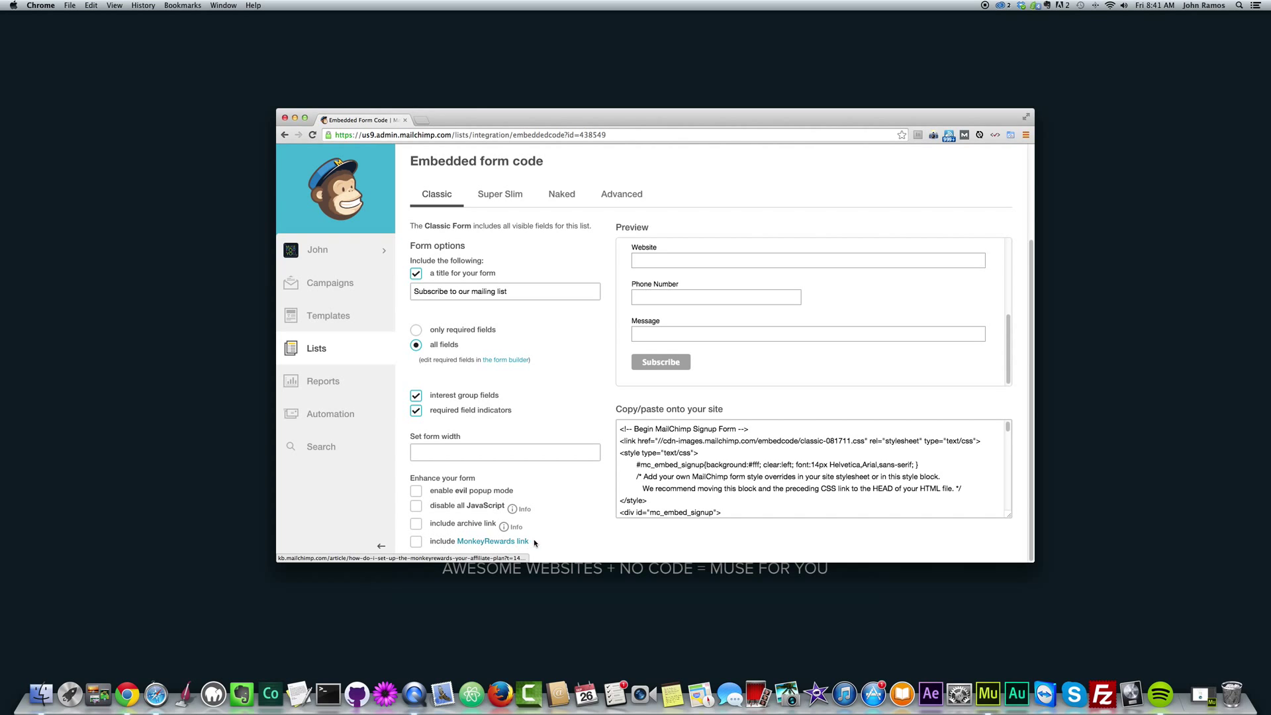
scroll(494, 437, "up", 2)
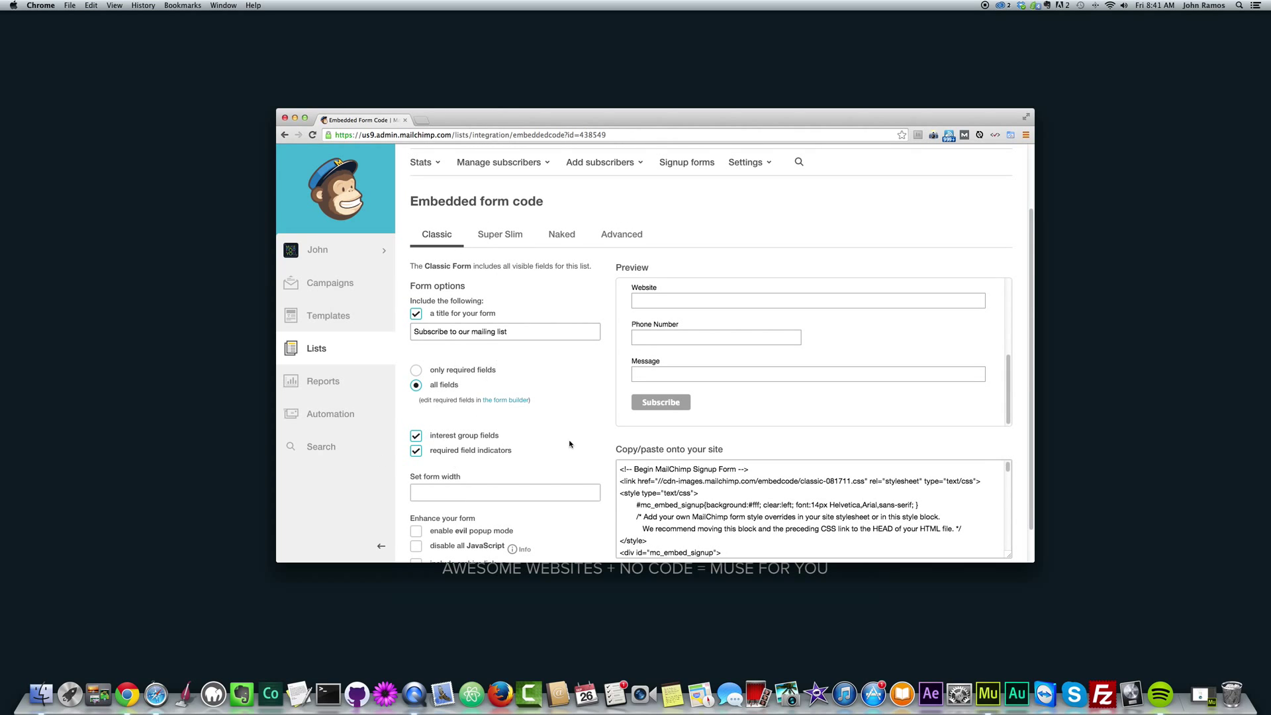
scroll(500, 432, "down", 1)
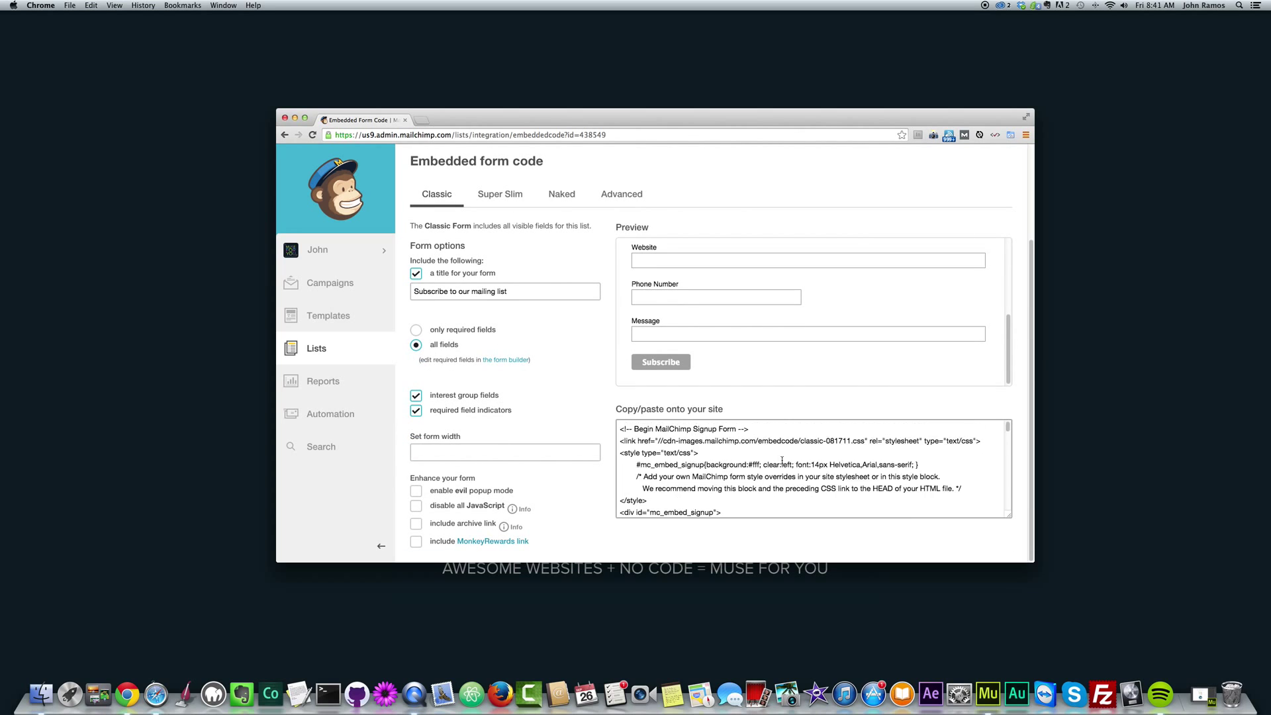
scroll(662, 390, "up", 3)
scroll(745, 380, "down", 3)
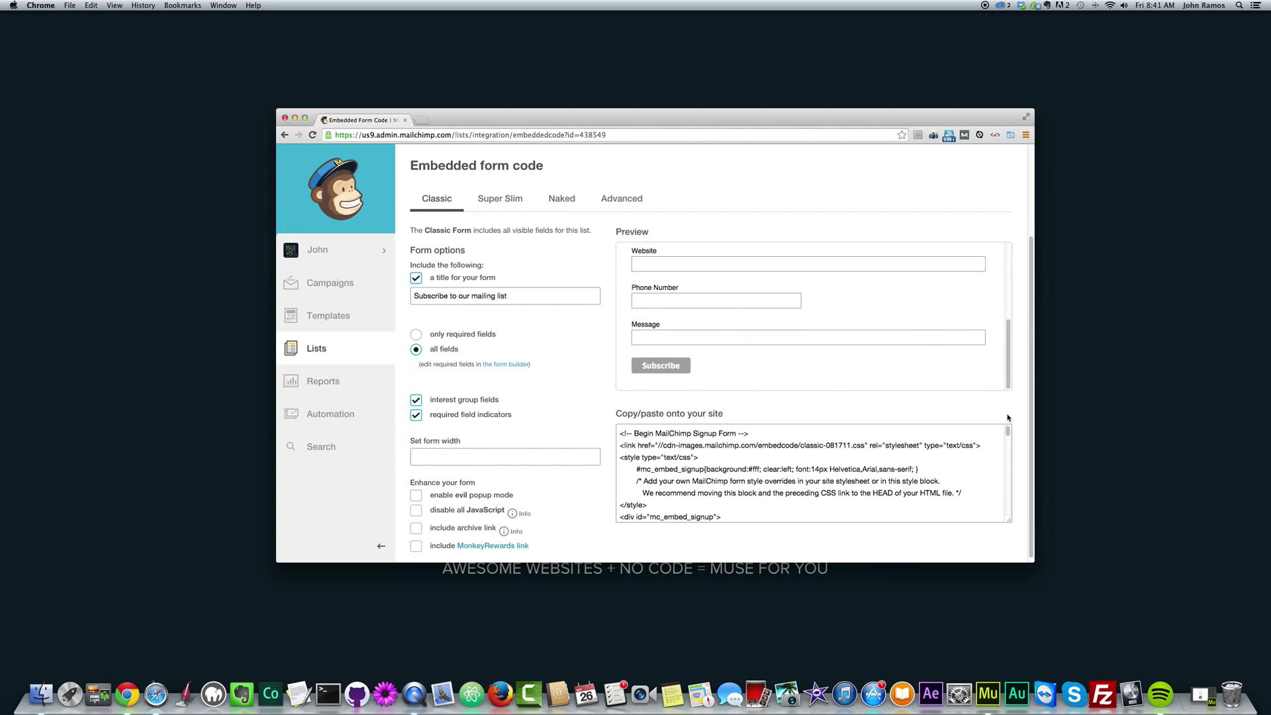
scroll(851, 439, "down", 1)
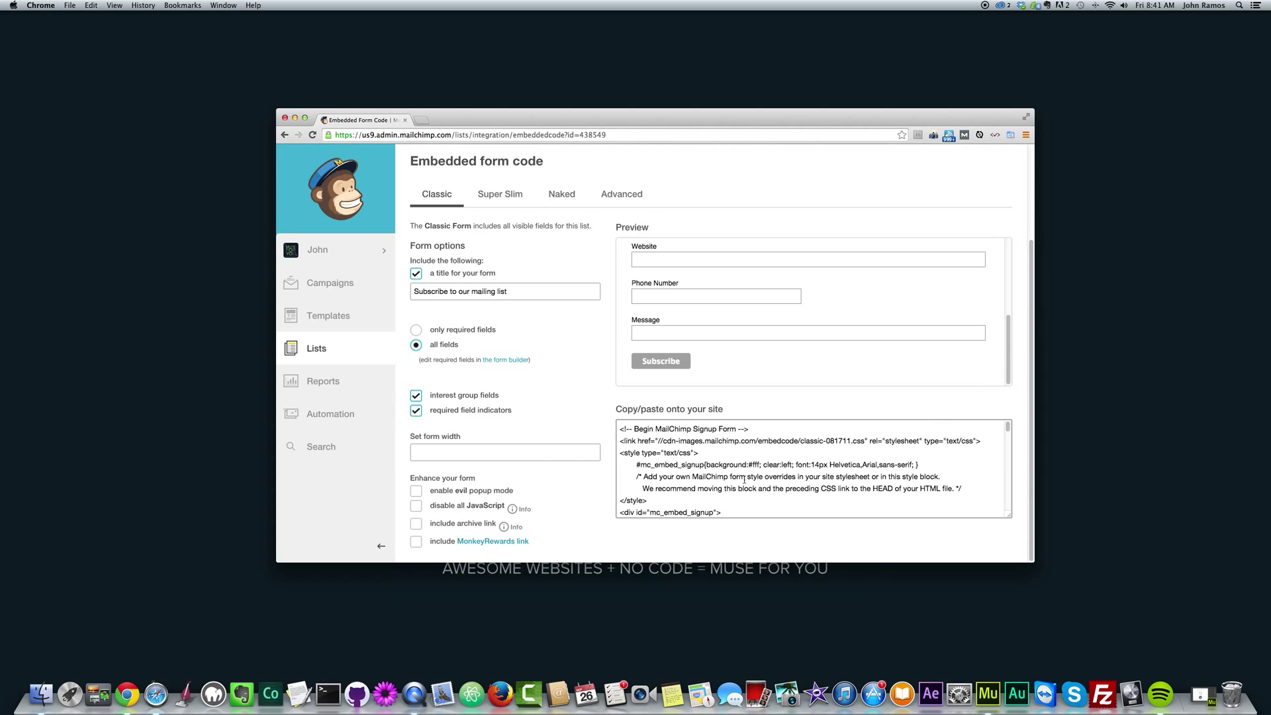
Select and copy the entire Classic embed code, then switch to Adobe Muse.
left_click_drag(620, 429, 762, 540)
left_click(904, 490)
scroll(904, 490, "down", 1)
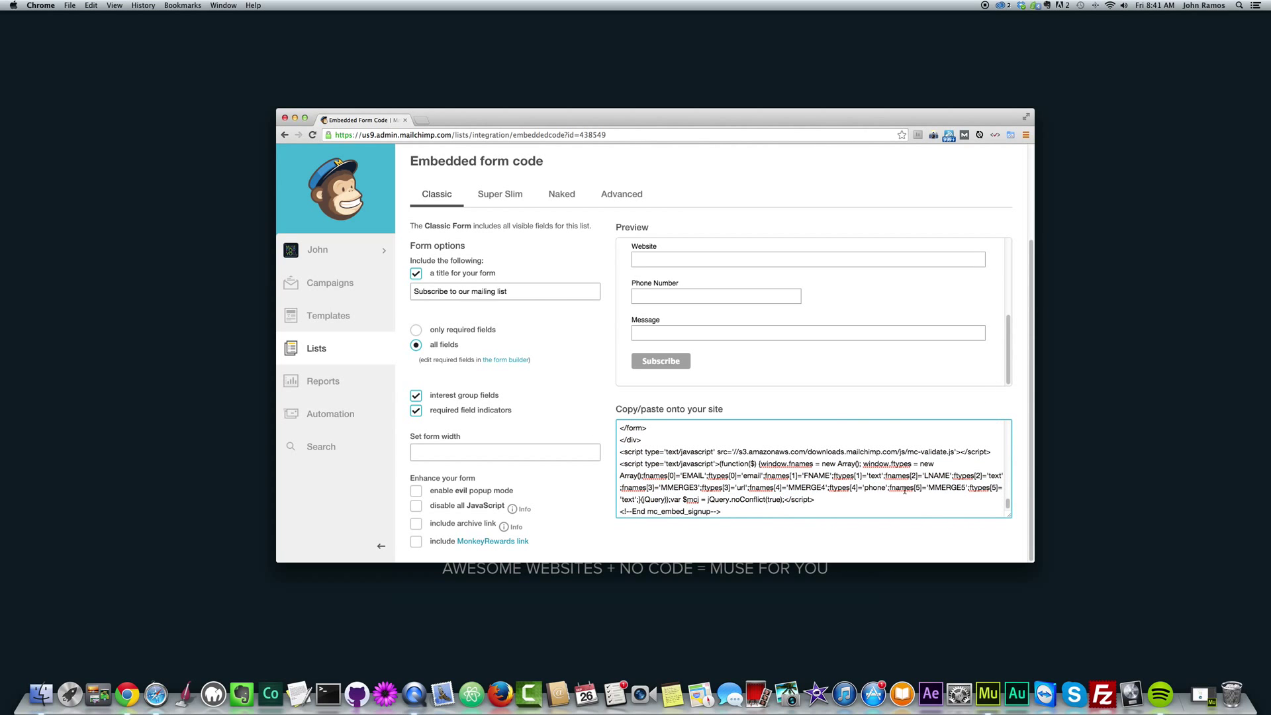
left_click_drag(1007, 503, 1012, 427)
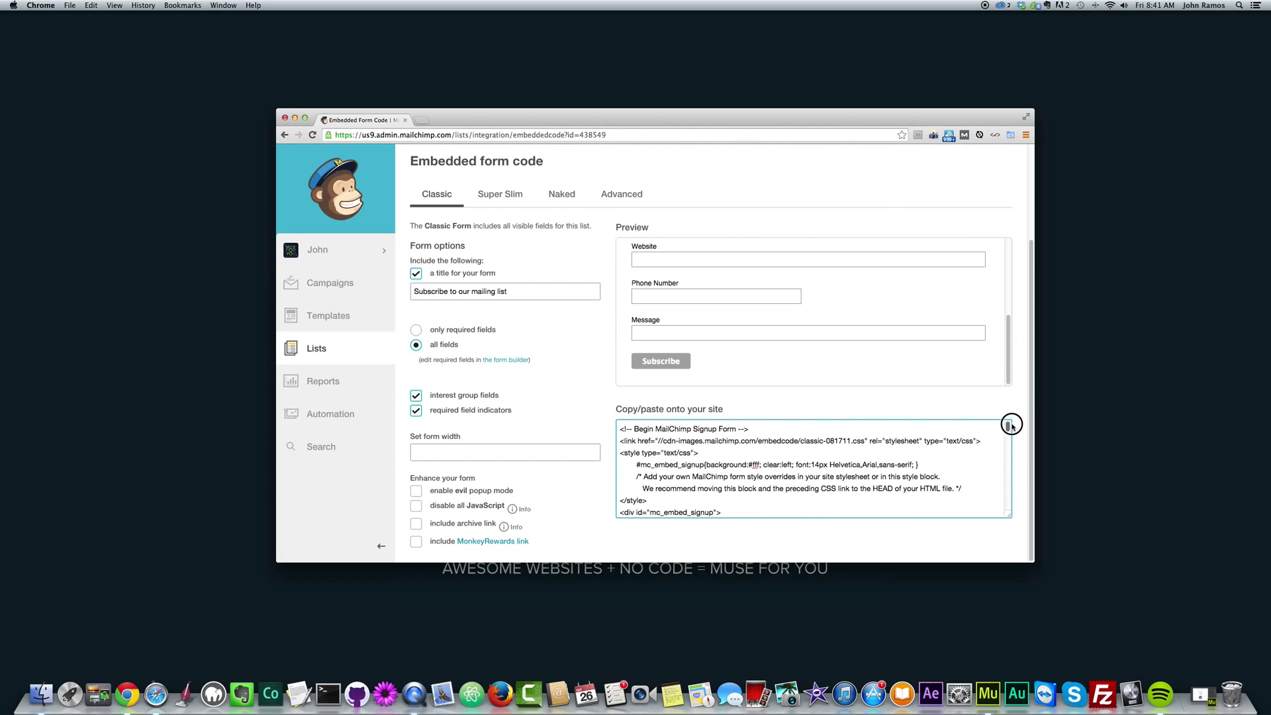
left_click(698, 463)
left_click(769, 477)
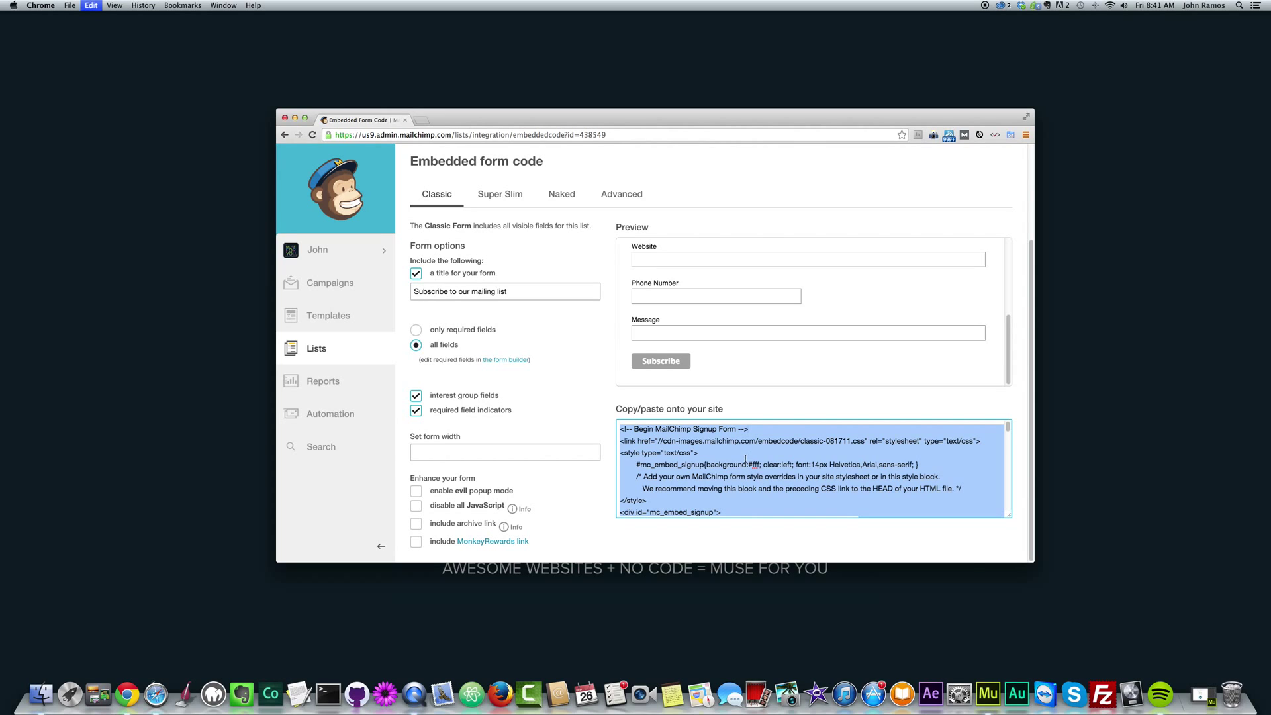
right_click(730, 466)
left_click(747, 505)
right_click(734, 461)
left_click(779, 507)
left_click(987, 693)
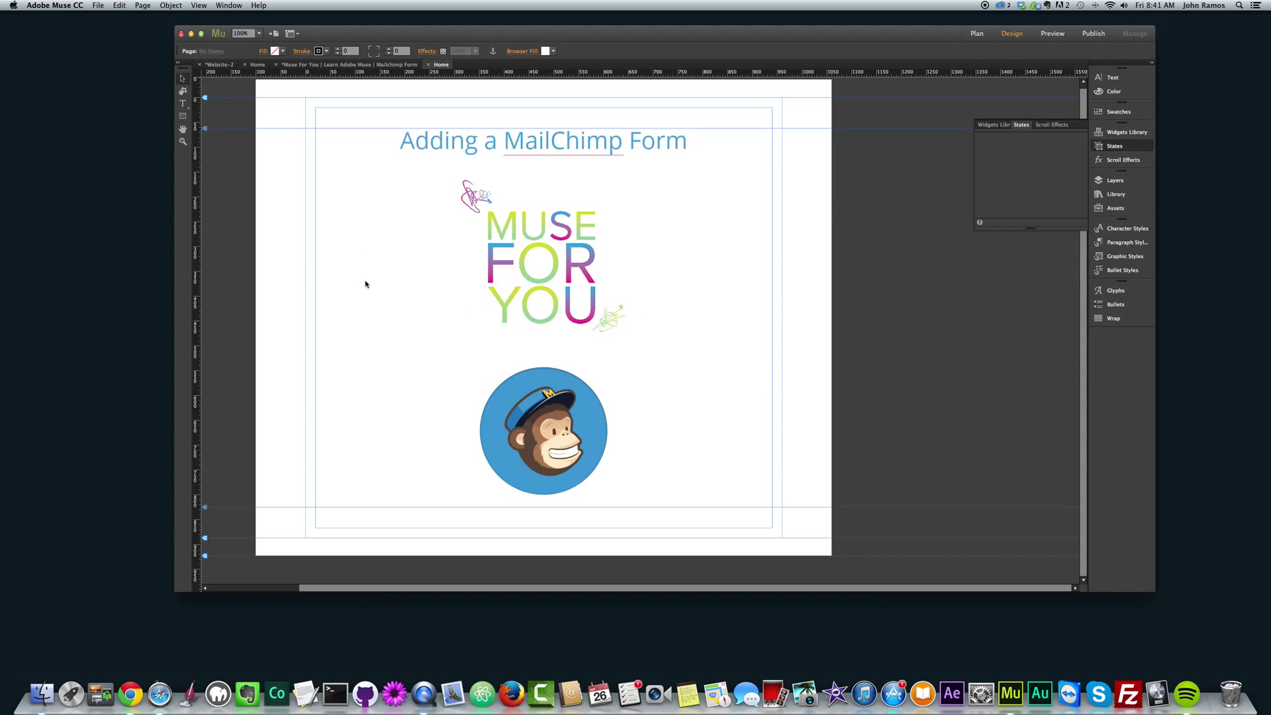
Insert an HTML object via Object > Insert HTML, replacing the placeholder with the MailChimp code.
left_click(171, 5)
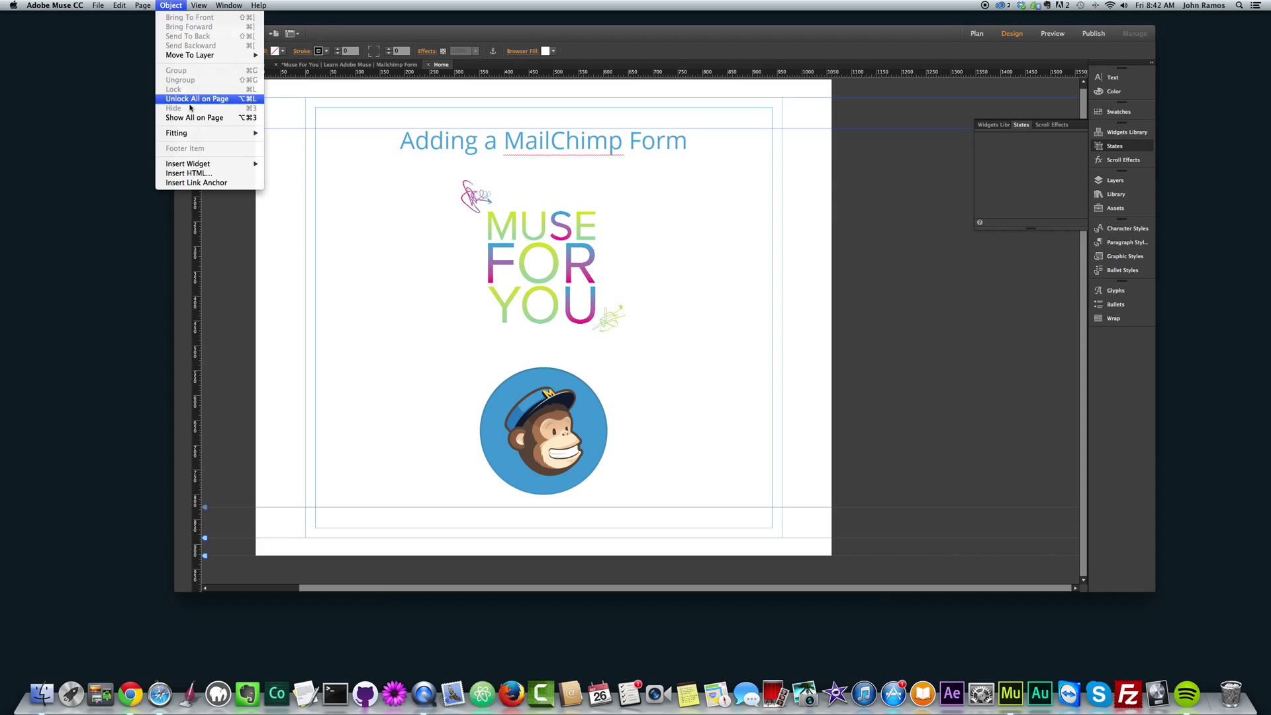
mouse_move(211, 164)
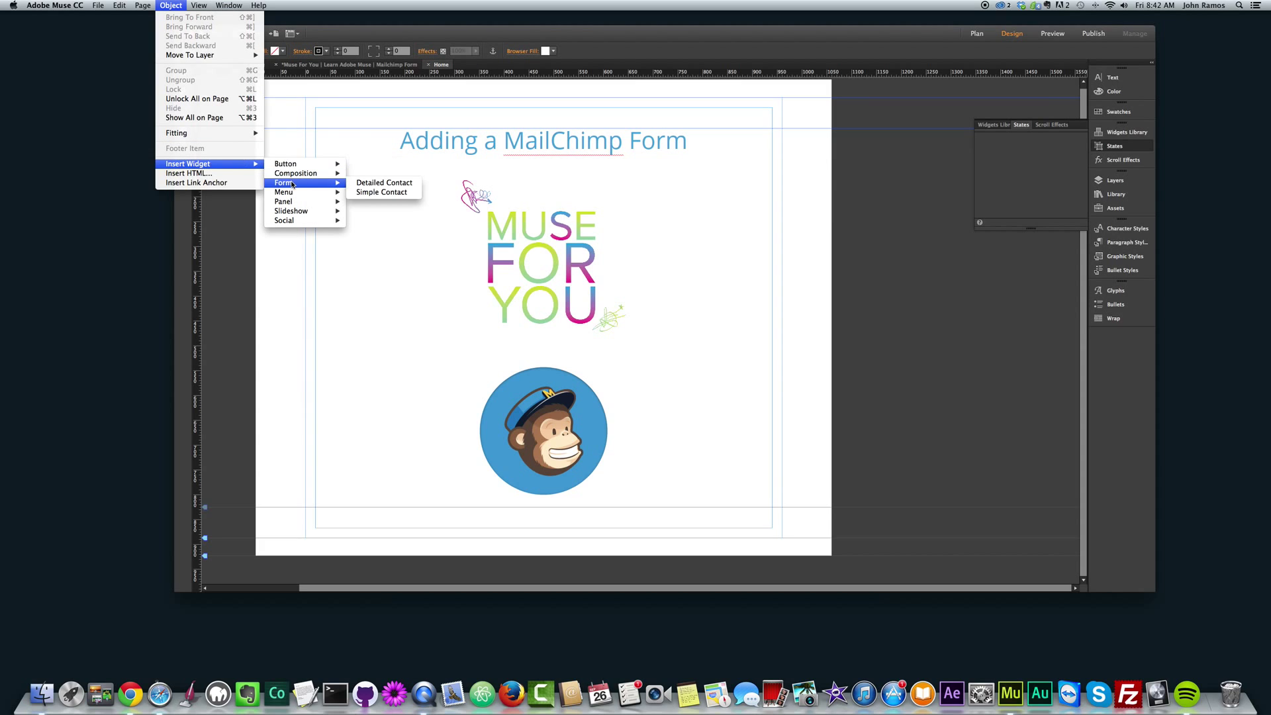
left_click(188, 174)
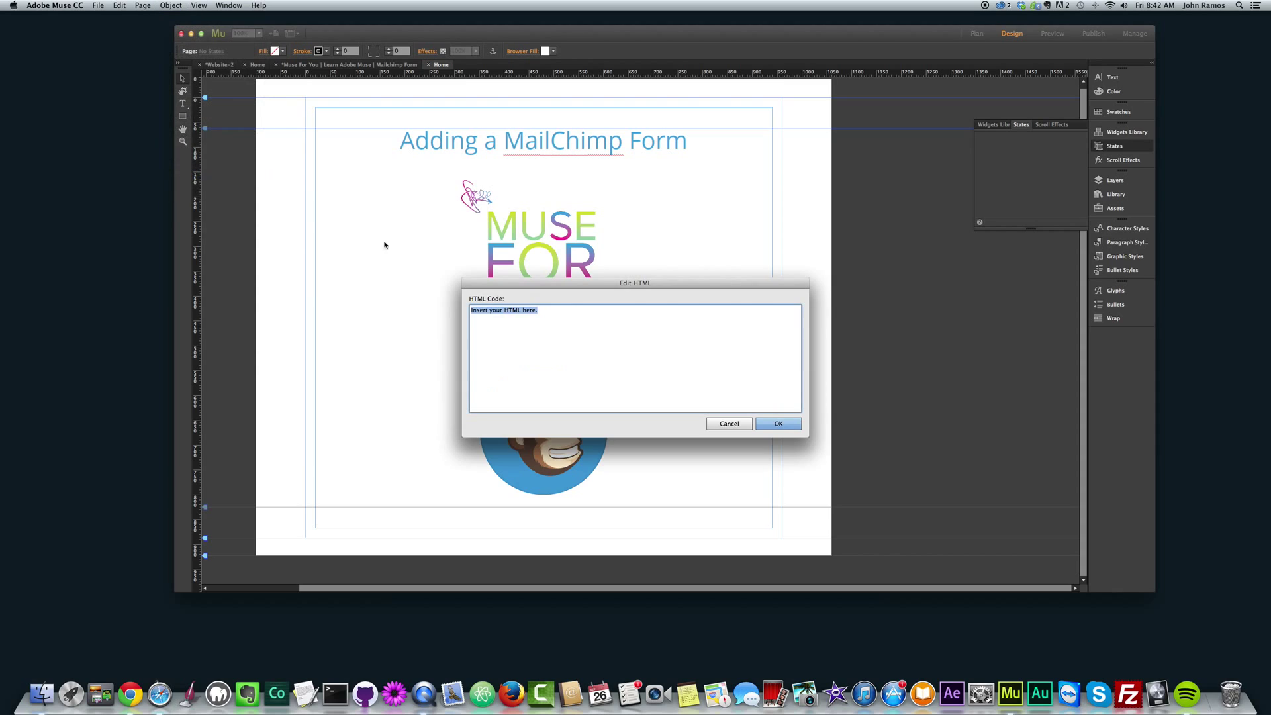
left_click_drag(540, 311, 374, 298)
key("BackSpace")
right_click(499, 327)
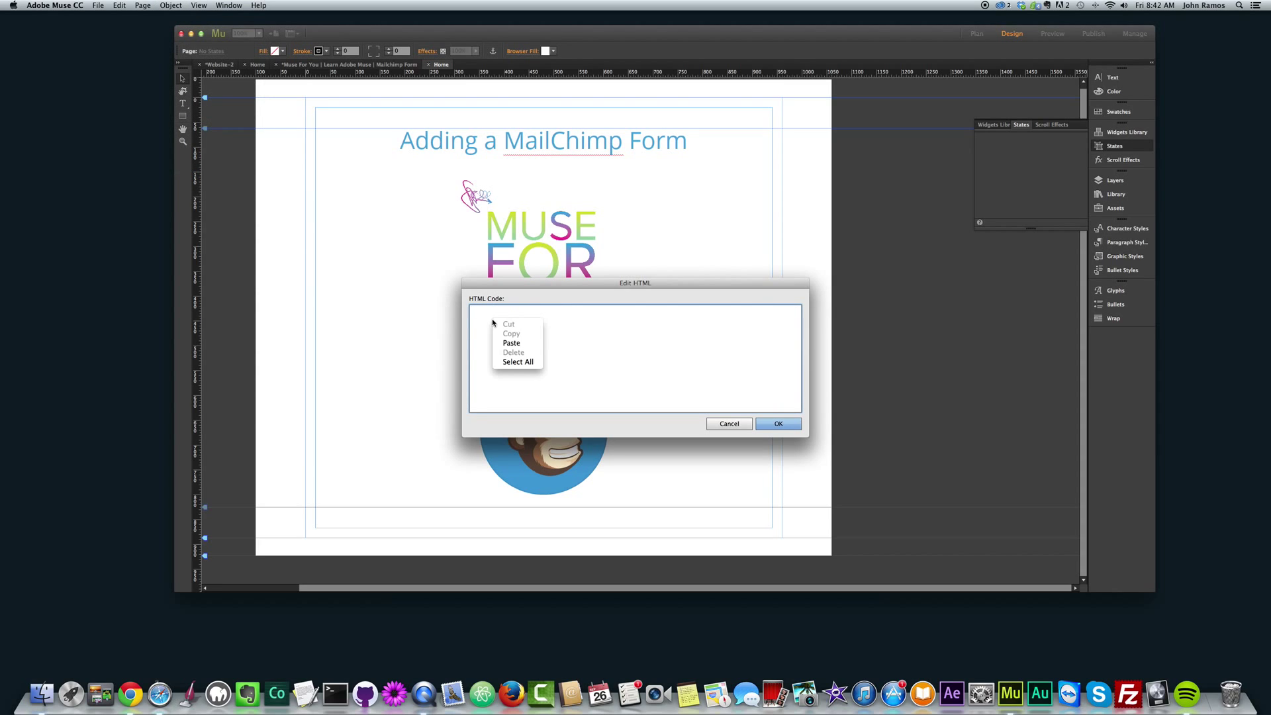
left_click(509, 350)
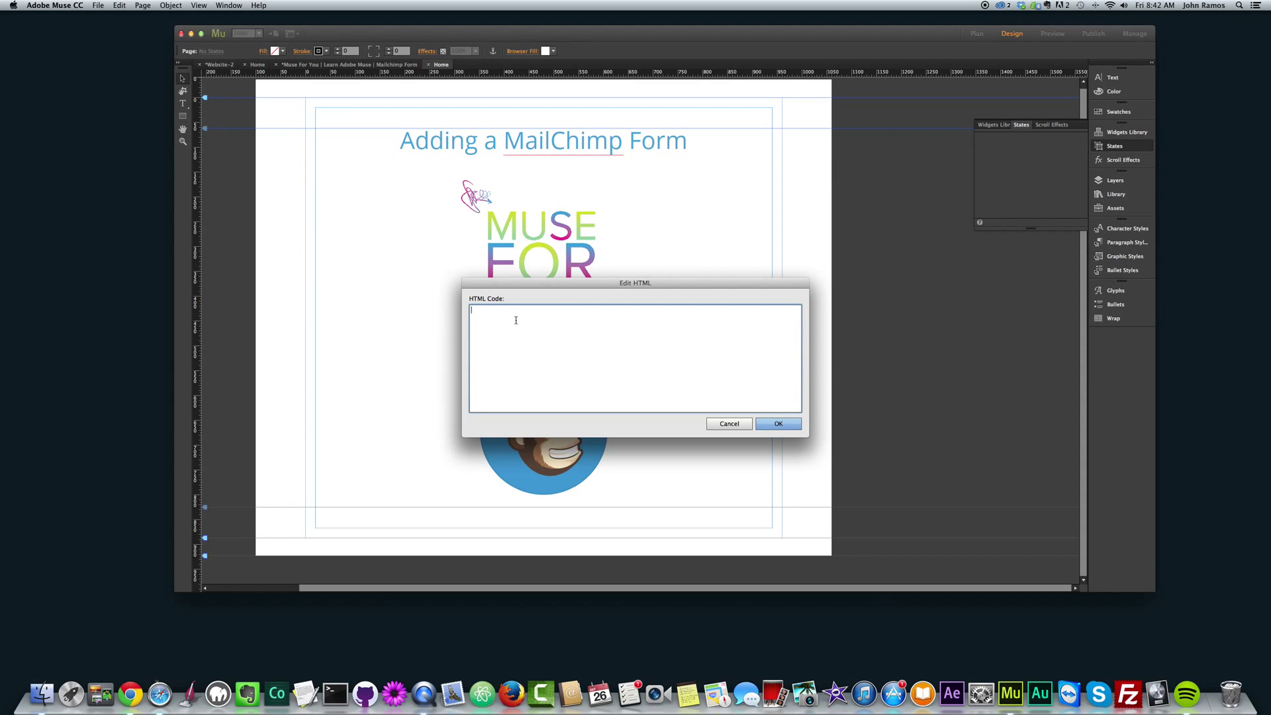
key("super+v")
left_click_drag(798, 387, 797, 410)
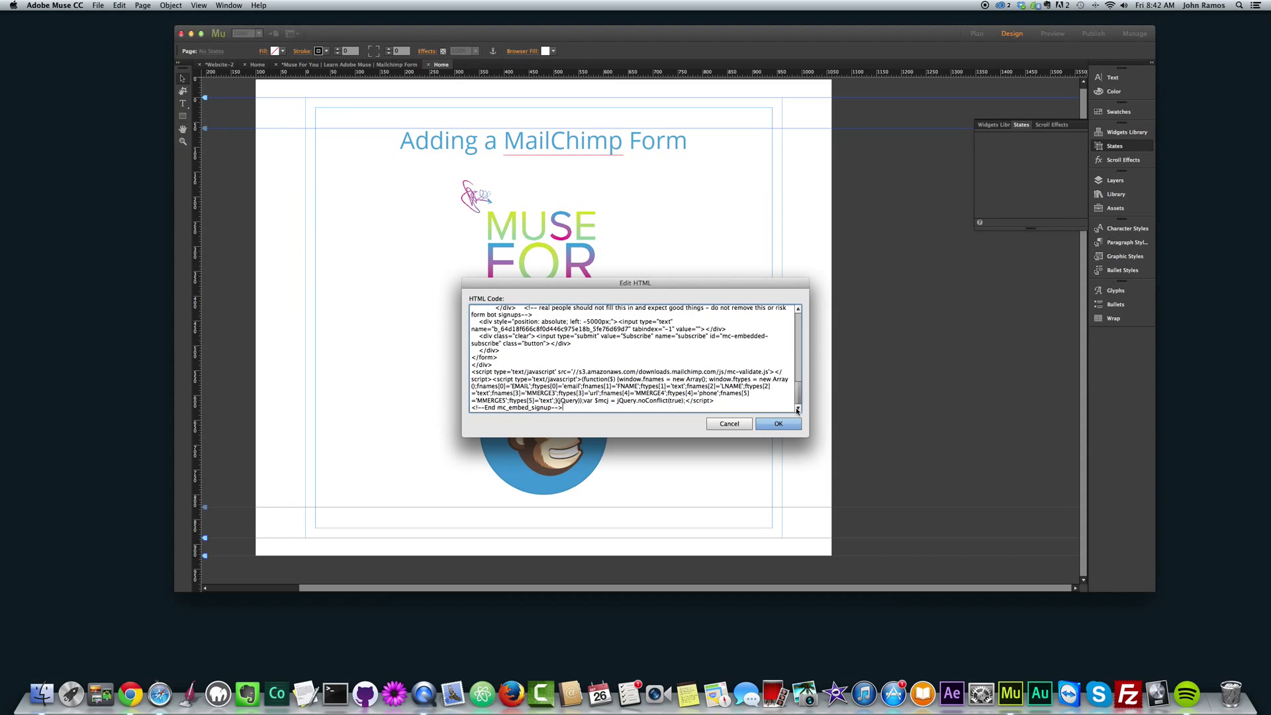
left_click(778, 423)
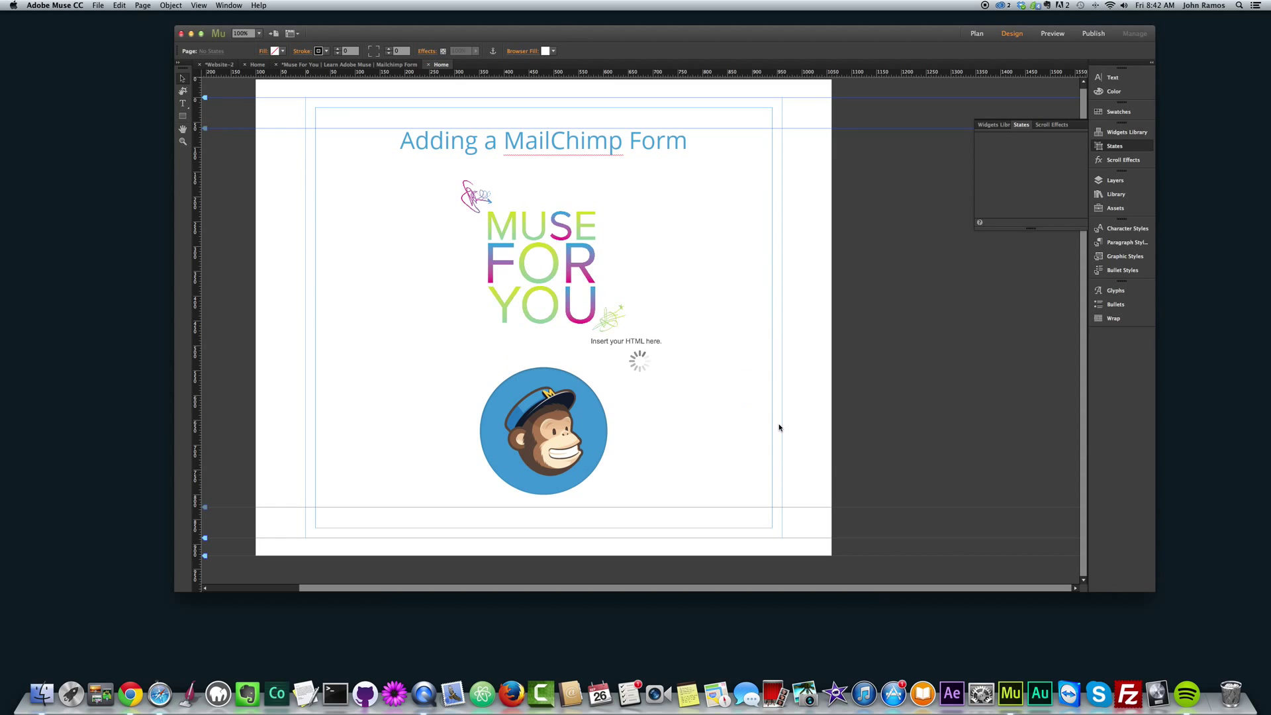
Move the embedded subscribe form so it sits below the MailChimp logo.
scroll(655, 384, "down", 2)
left_click(647, 347)
left_click_drag(646, 347, 544, 461)
scroll(618, 465, "down", 3)
scroll(538, 397, "down", 2)
left_click_drag(538, 393, 512, 309)
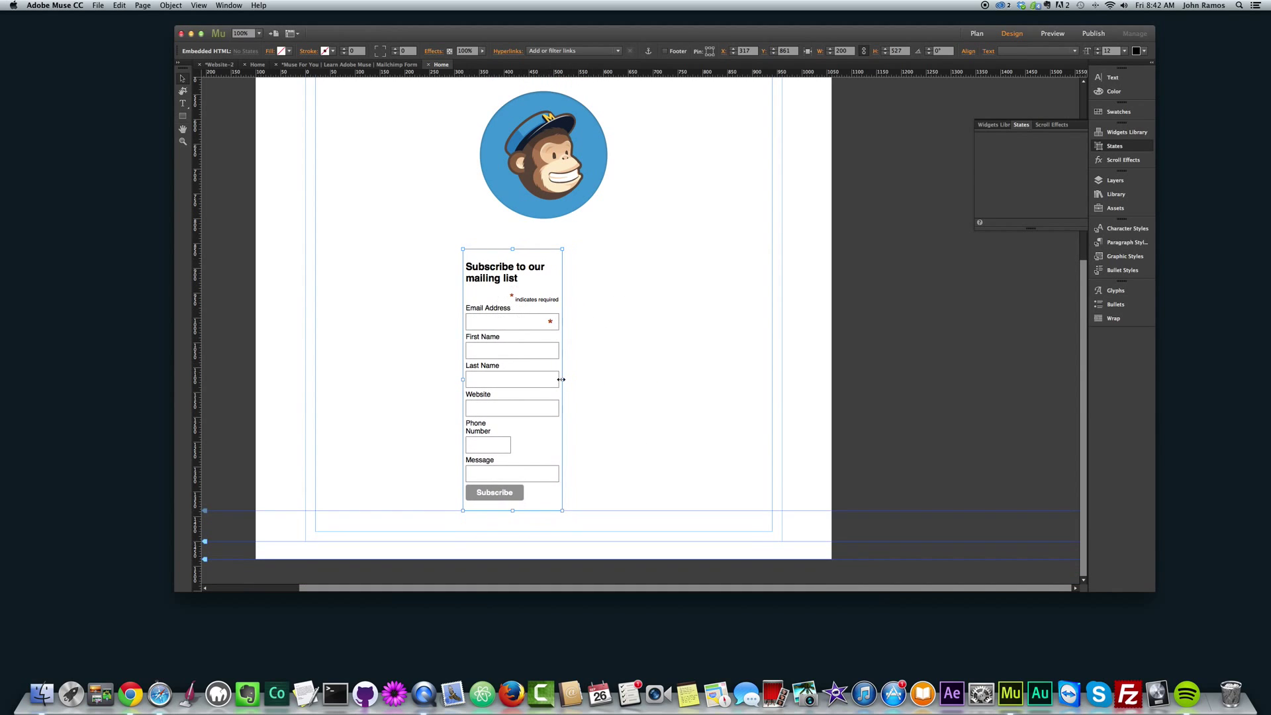
Widen the form and centre it beneath the logo, then preview the page in the browser.
left_click_drag(563, 381, 665, 384)
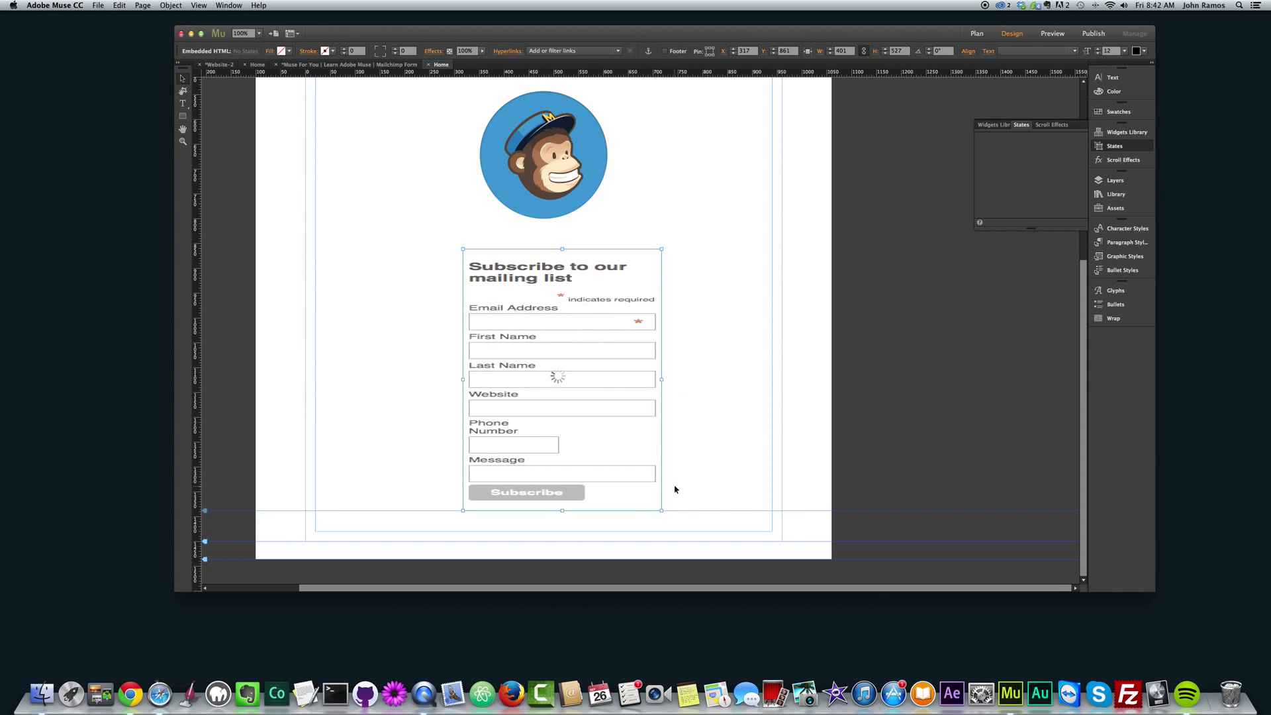
left_click_drag(575, 276, 564, 278)
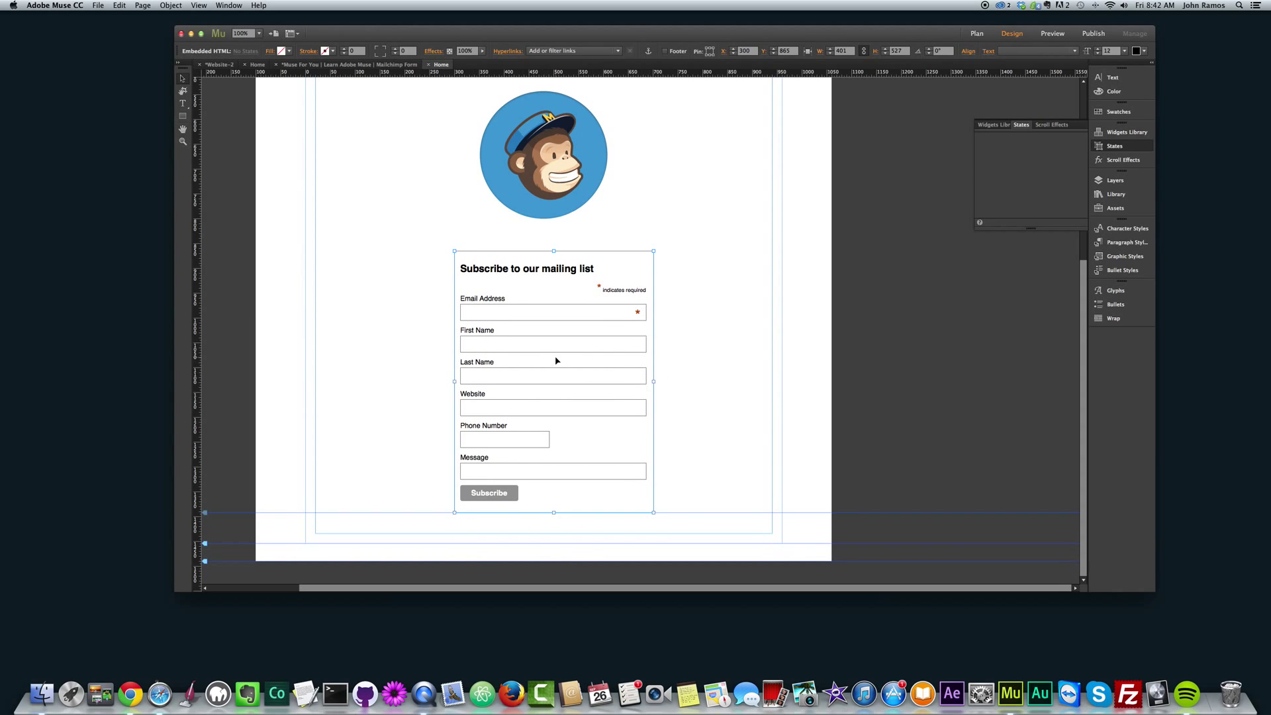
key("shift+Left")
key("shift+Left")
key("shift+Left")
key("shift+Left")
key("shift+Left")
left_click_drag(563, 366, 570, 363)
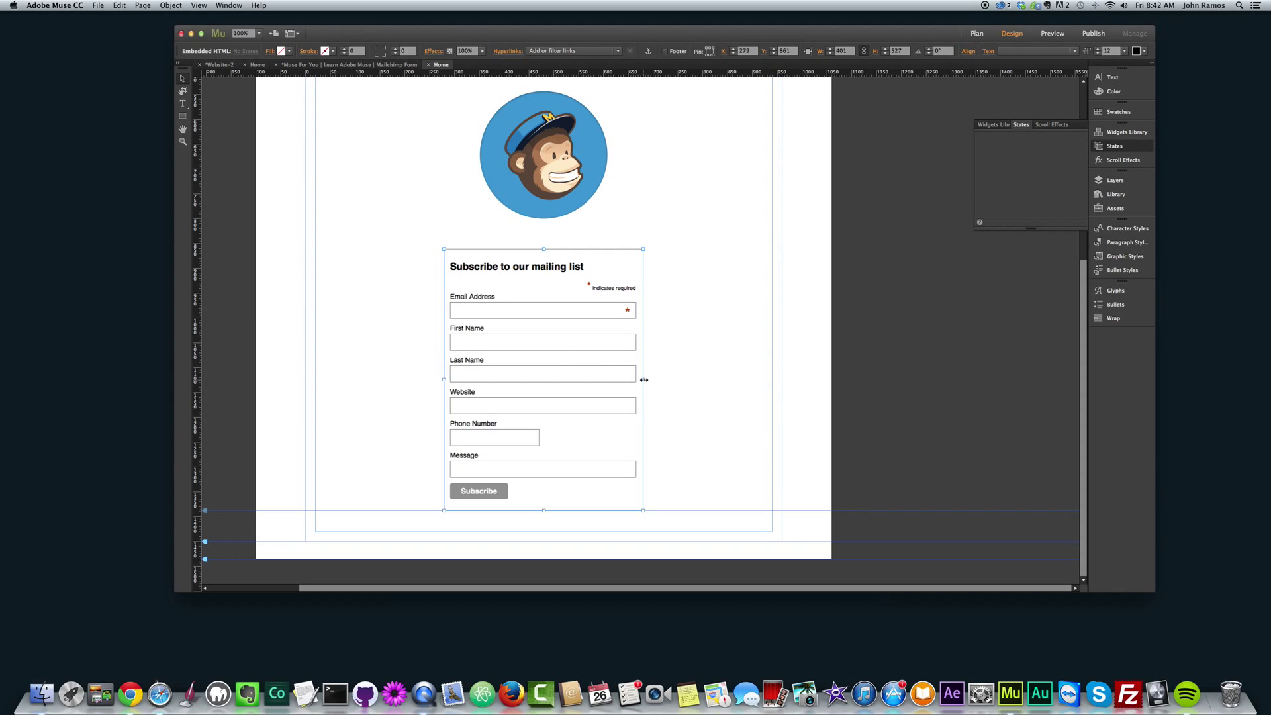
left_click_drag(643, 379, 649, 379)
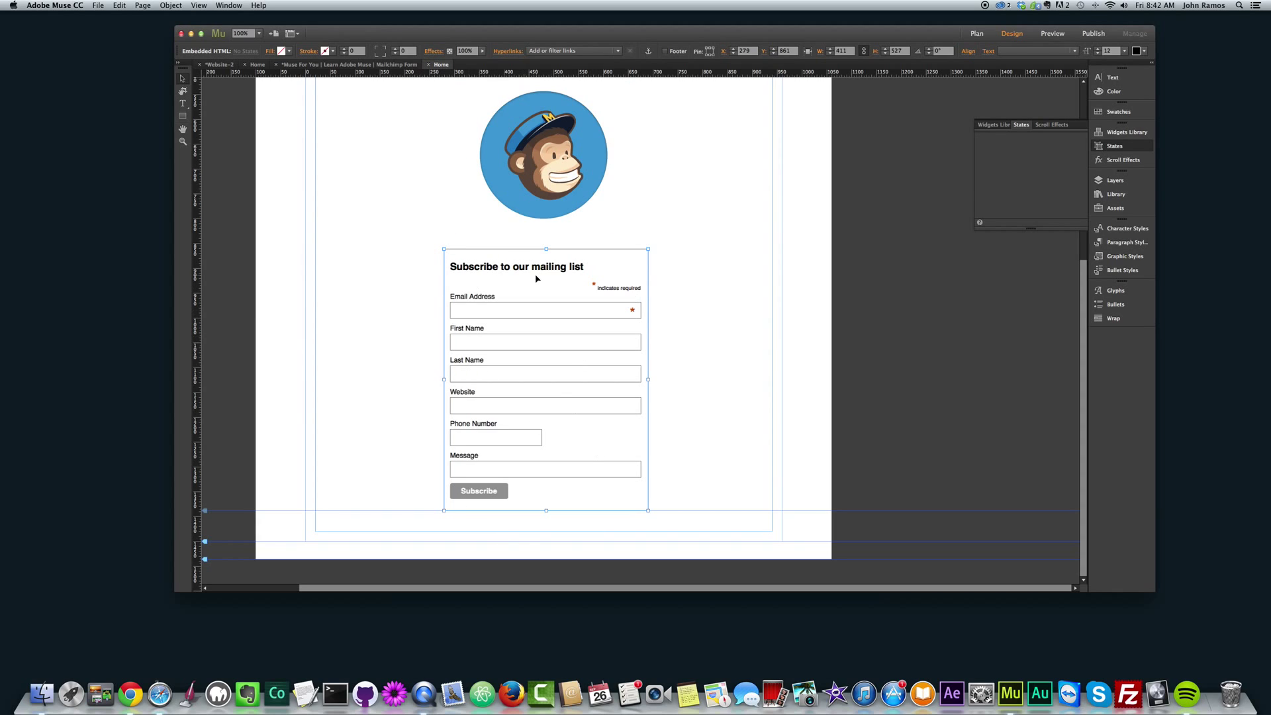
left_click_drag(548, 346, 545, 345)
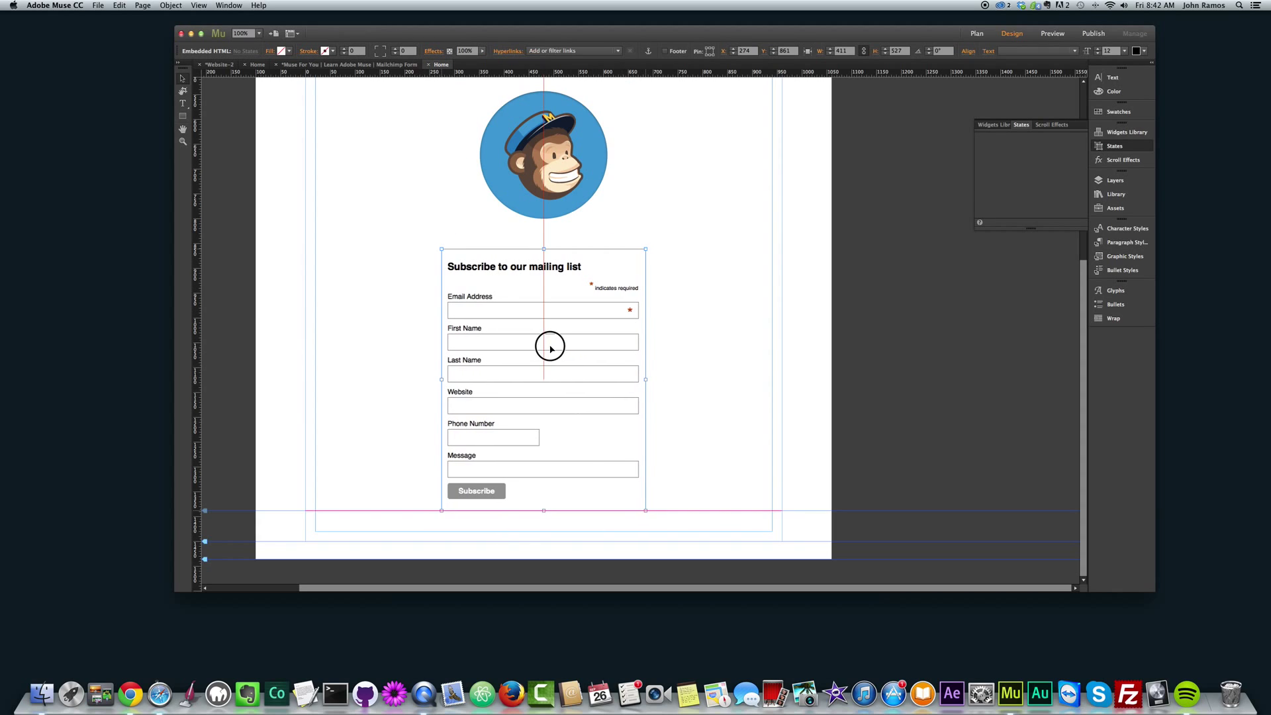
key("super+shift+e")
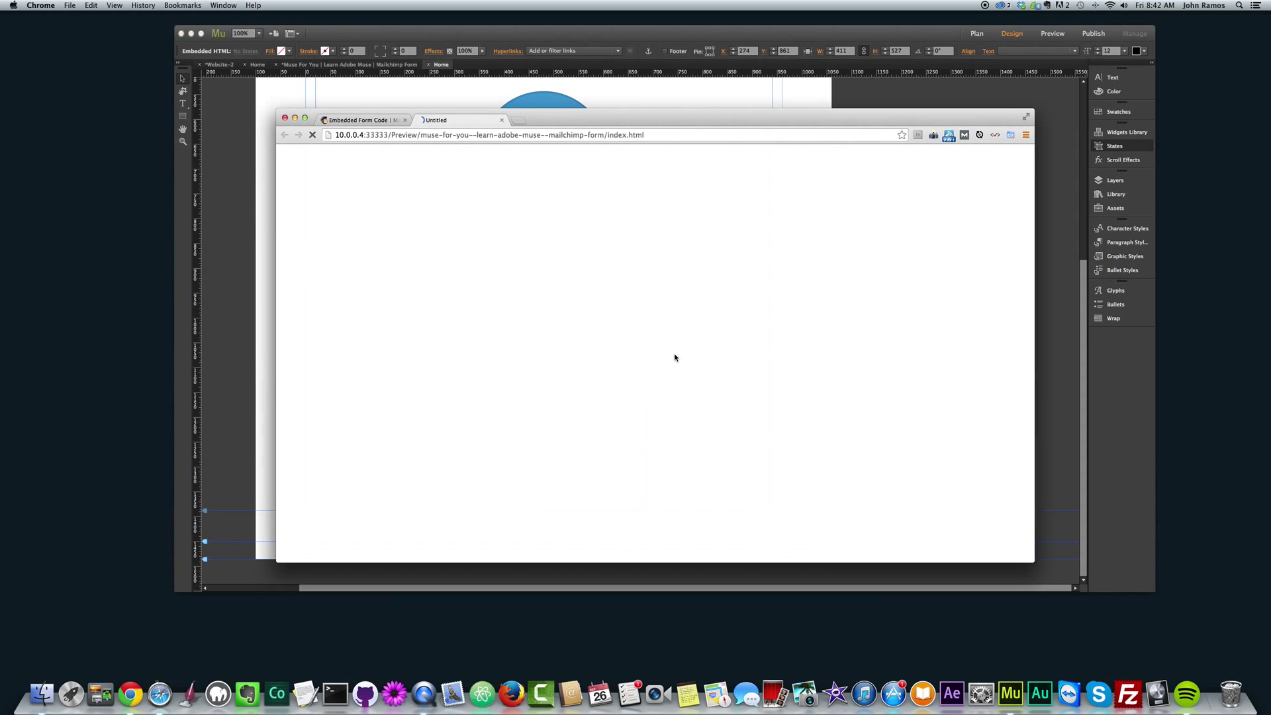
Step through the preview form's fields from Email Address to Message, leaving them empty.
left_click(644, 306)
left_click(655, 366)
left_click(844, 363)
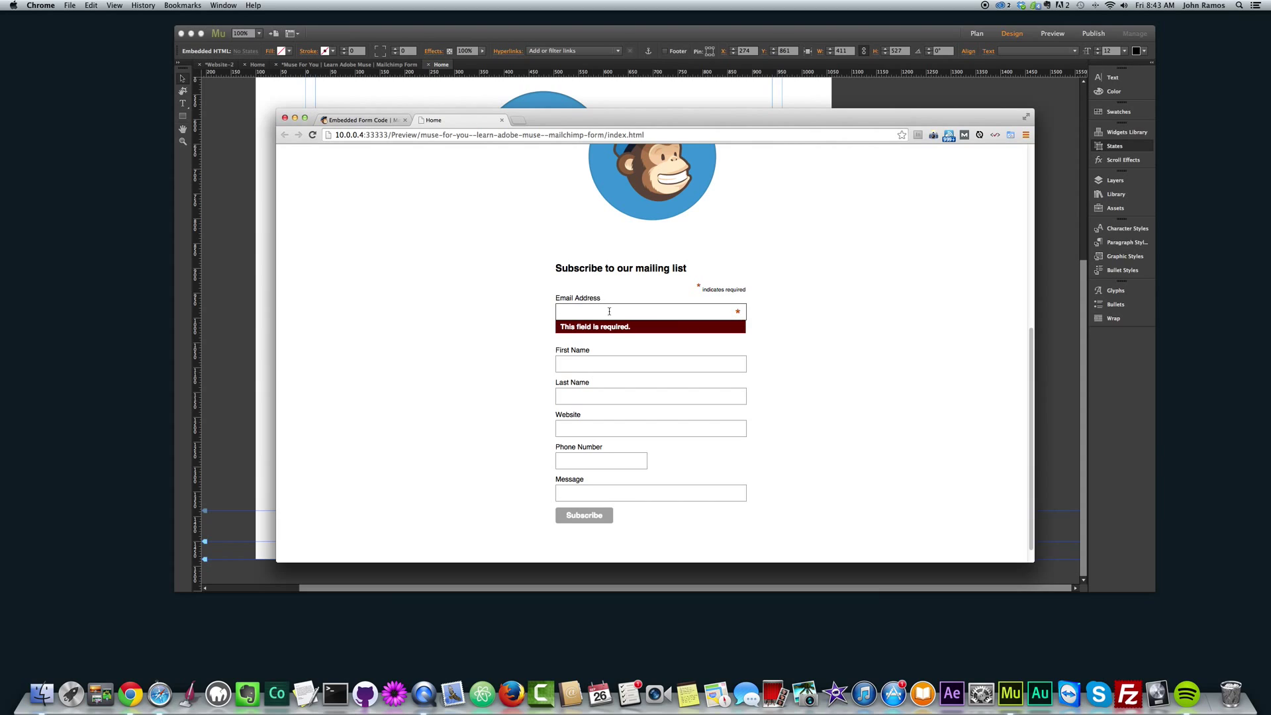
left_click(606, 362)
left_click(606, 396)
left_click(605, 427)
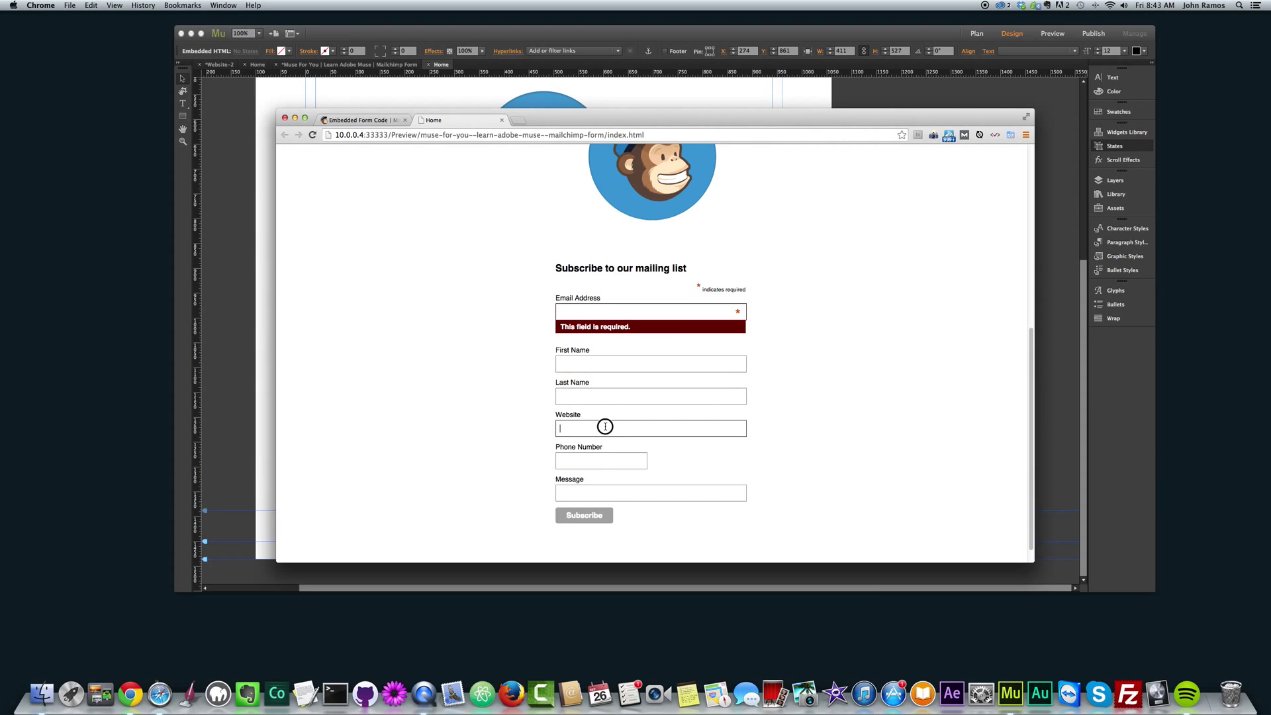
left_click(605, 461)
left_click(606, 483)
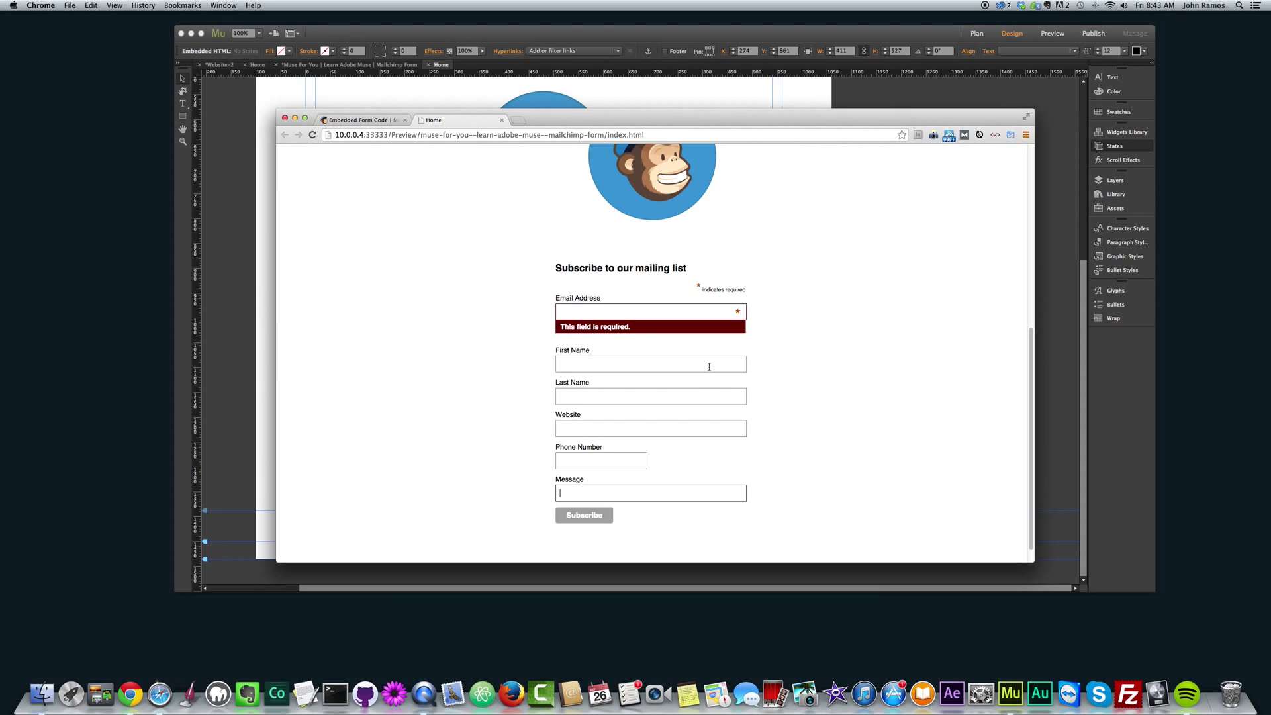
Revisit First Name through Message, submit the empty form, then return to Email Address.
left_click(672, 363)
left_click(662, 396)
left_click(650, 429)
left_click(578, 460)
left_click(582, 492)
left_click(583, 515)
left_click(594, 318)
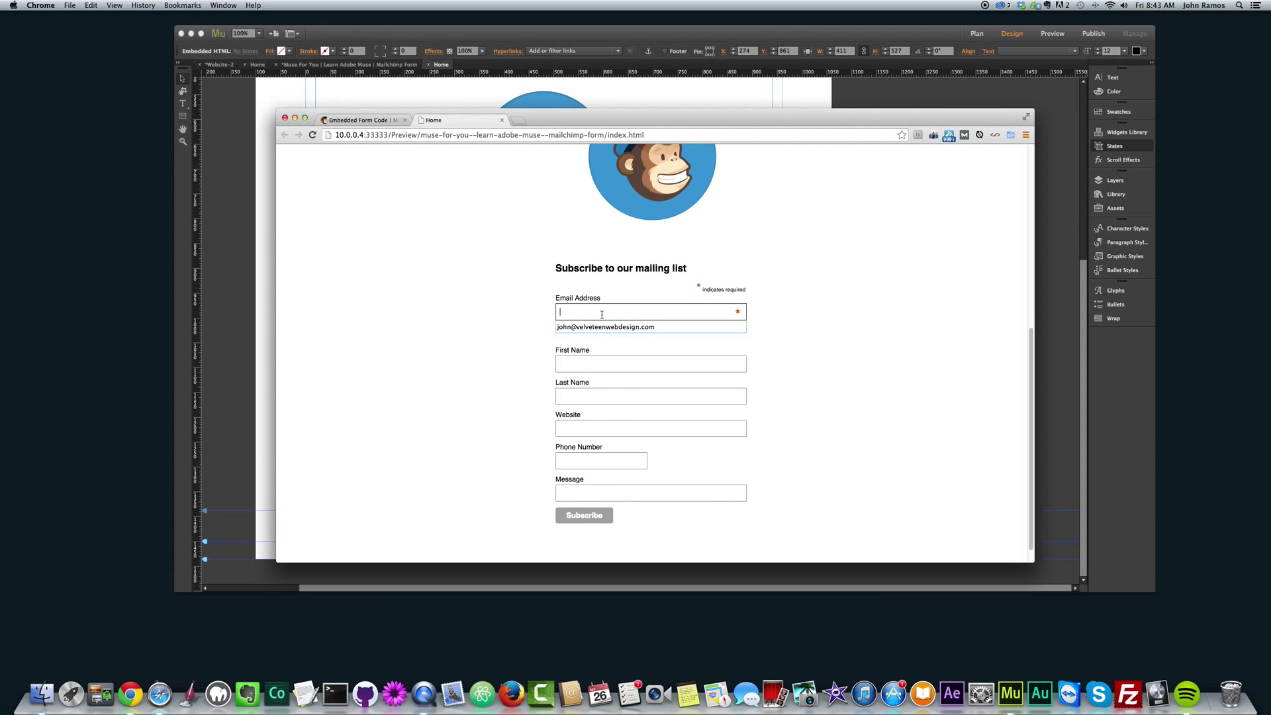
Fill in the email address, first name and website URL in the signup form.
key("Escape")
type("j")
key("BackSpace")
key("Tab")
type("John")
key("Tab")
key("Tab")
type("www.museforyoushop.")
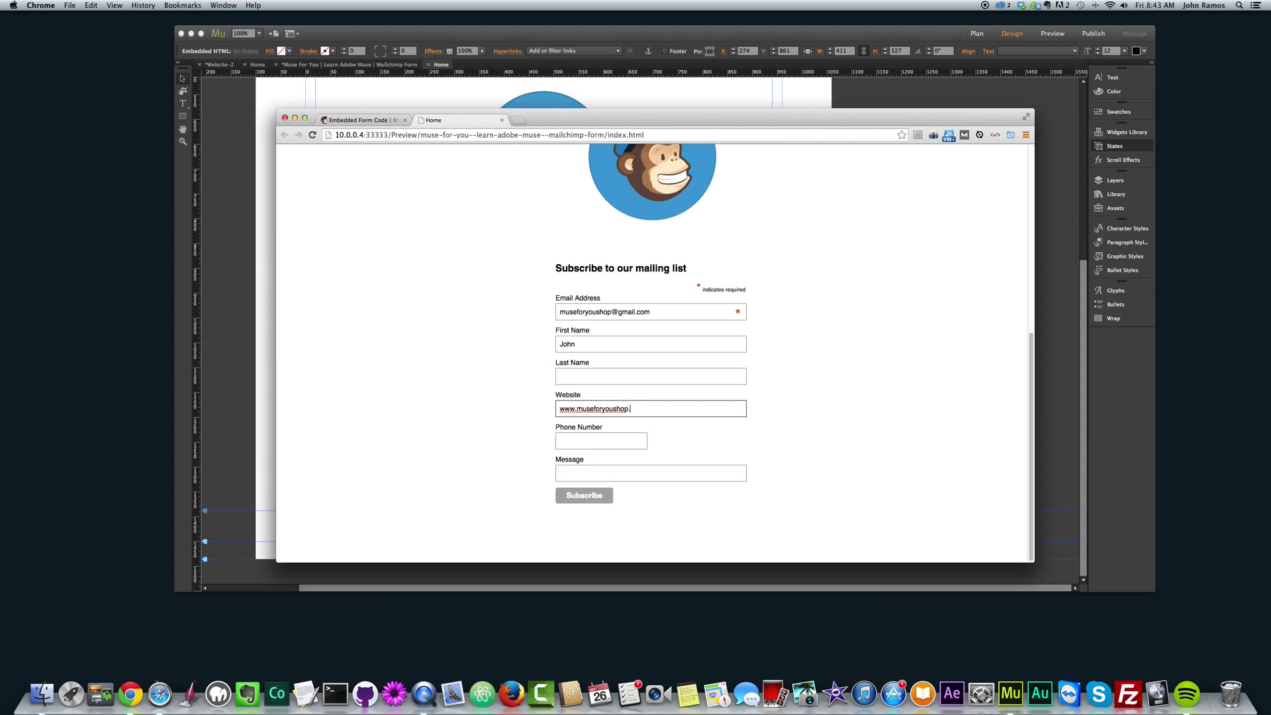
type("com")
key("Tab")
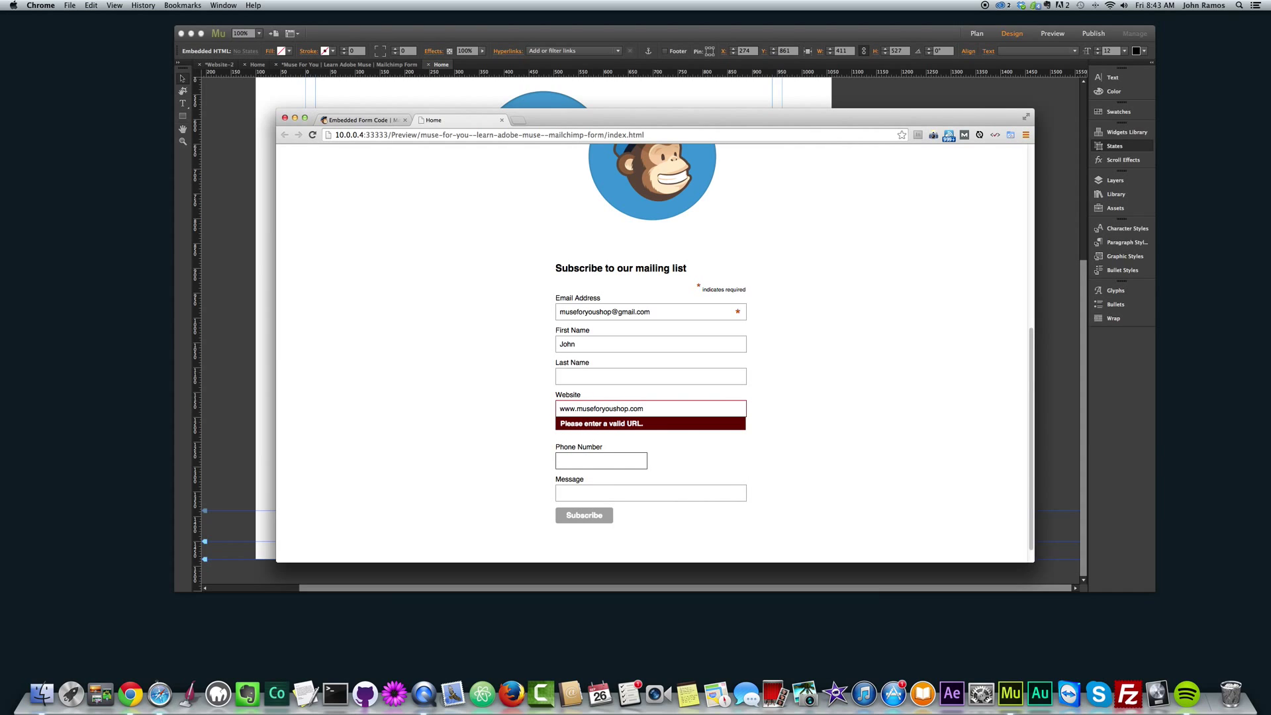
left_click(559, 408)
type("http://")
left_click(630, 440)
left_click(610, 473)
type("Subscring")
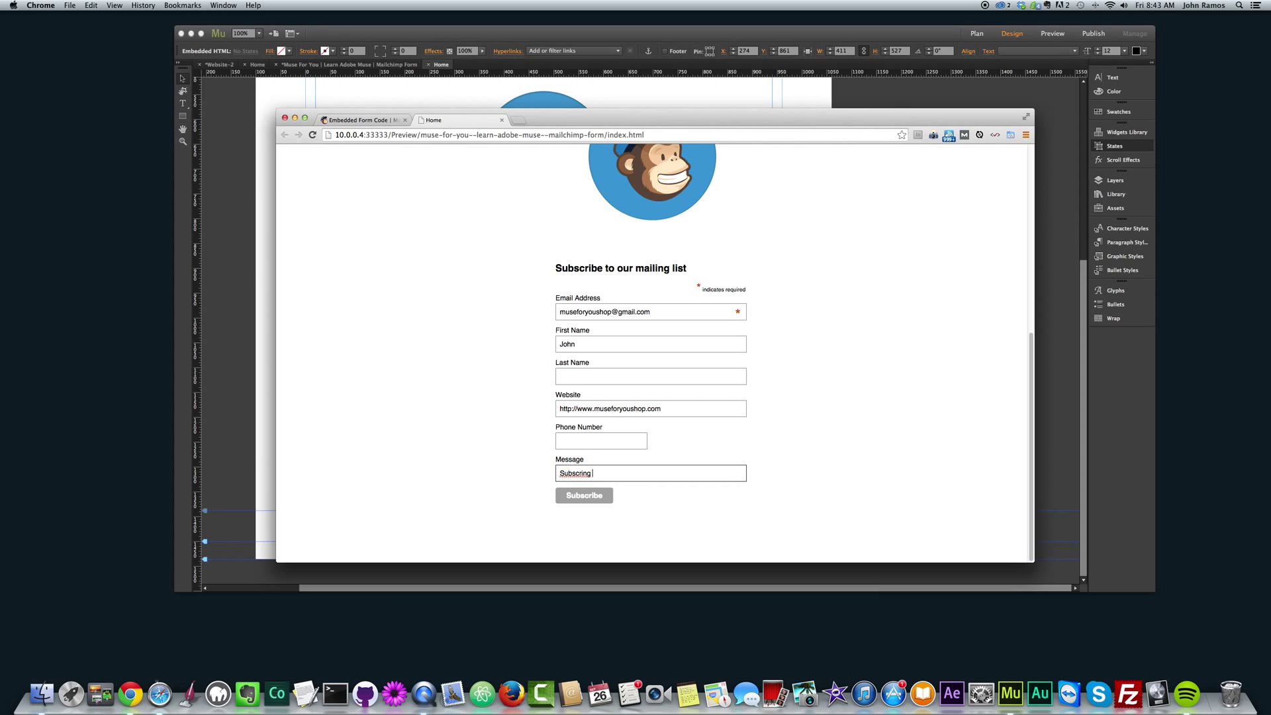
key("BackSpace")
key("BackSpace")
key("BackSpace")
key("BackSpace")
key("BackSpace")
key("BackSpace")
key("BackSpace")
key("BackSpace")
type("ubscribing to your e")
Submit the signup form, read the 'Almost finished' message, and switch to Mail.
left_click(595, 496)
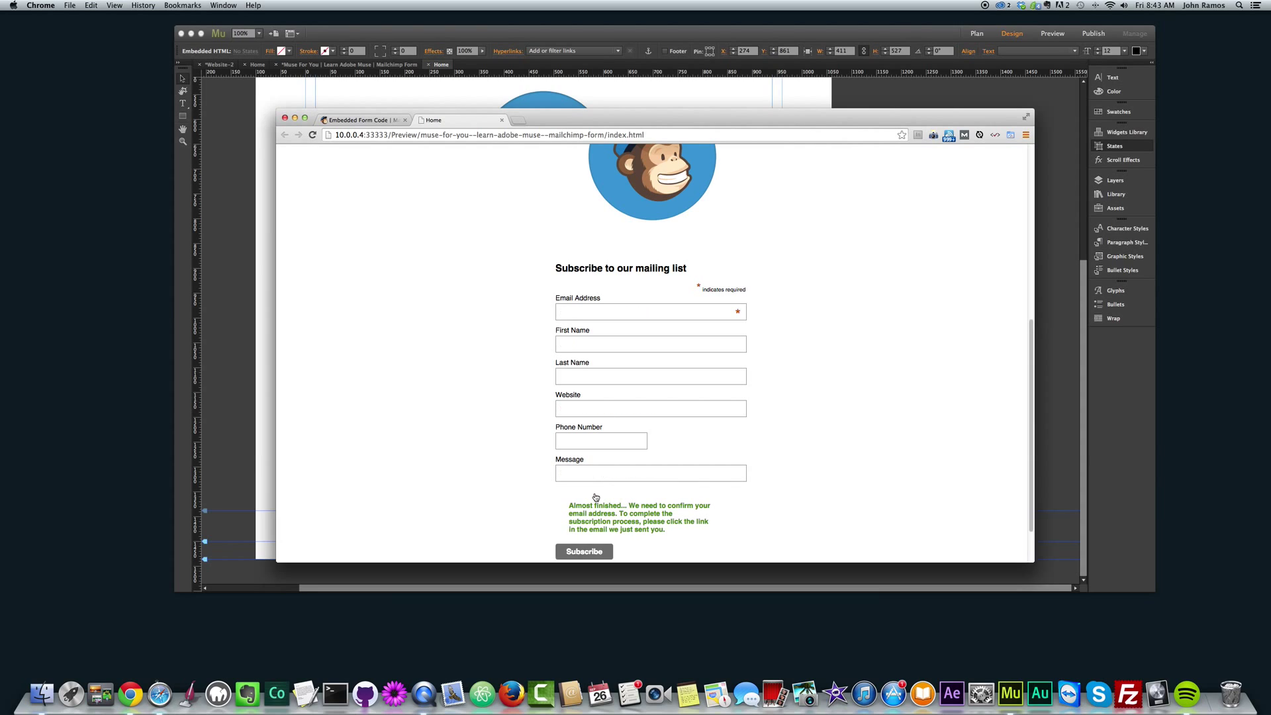
scroll(628, 511, "down", 1)
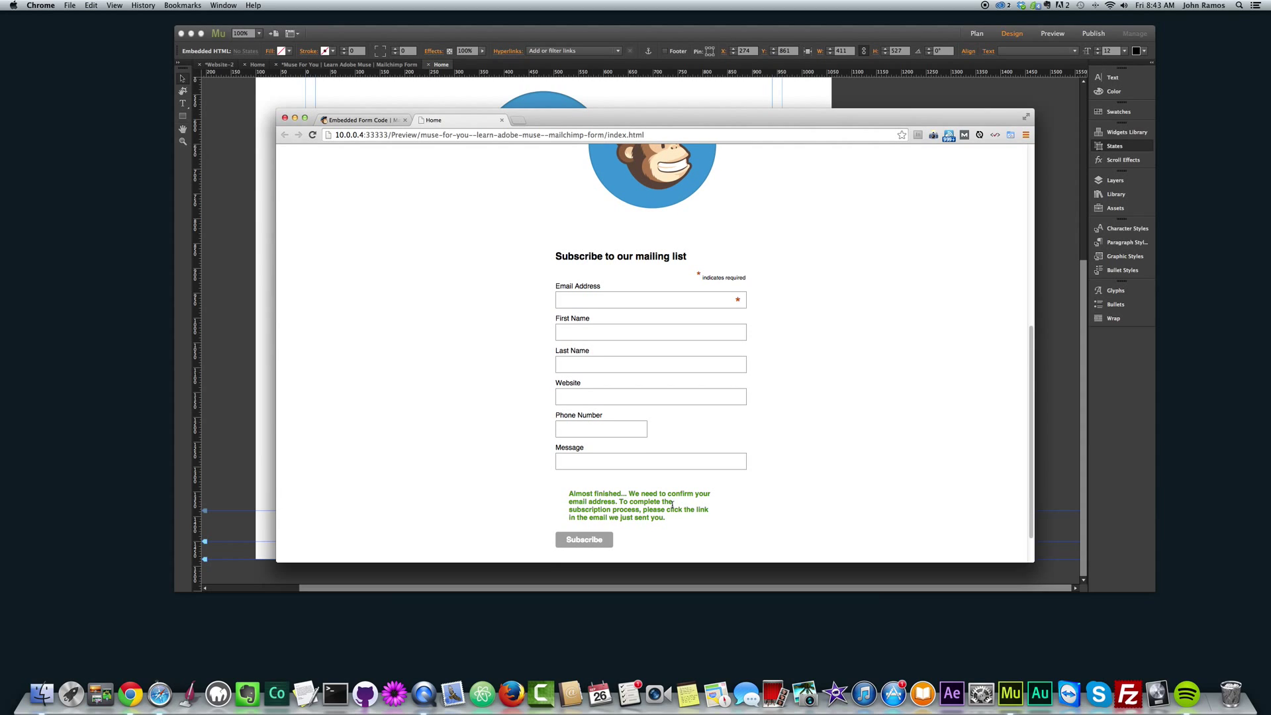
scroll(672, 506, "down", 3)
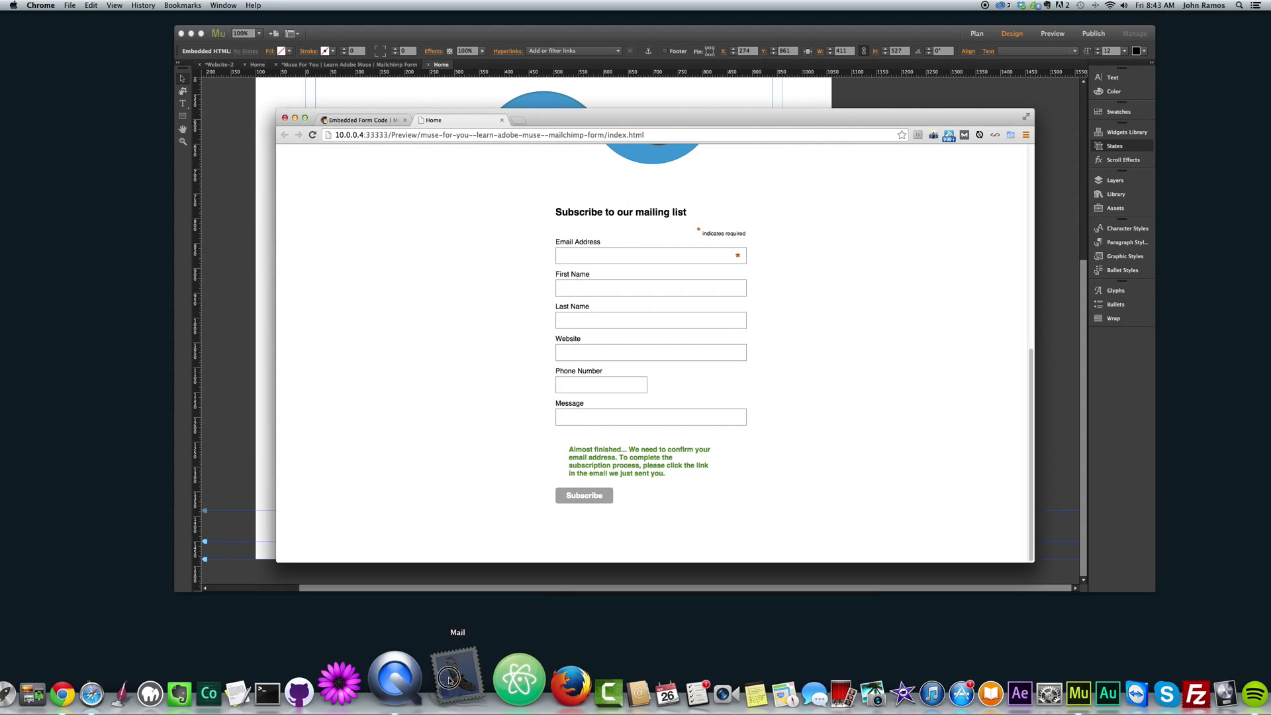
left_click(421, 692)
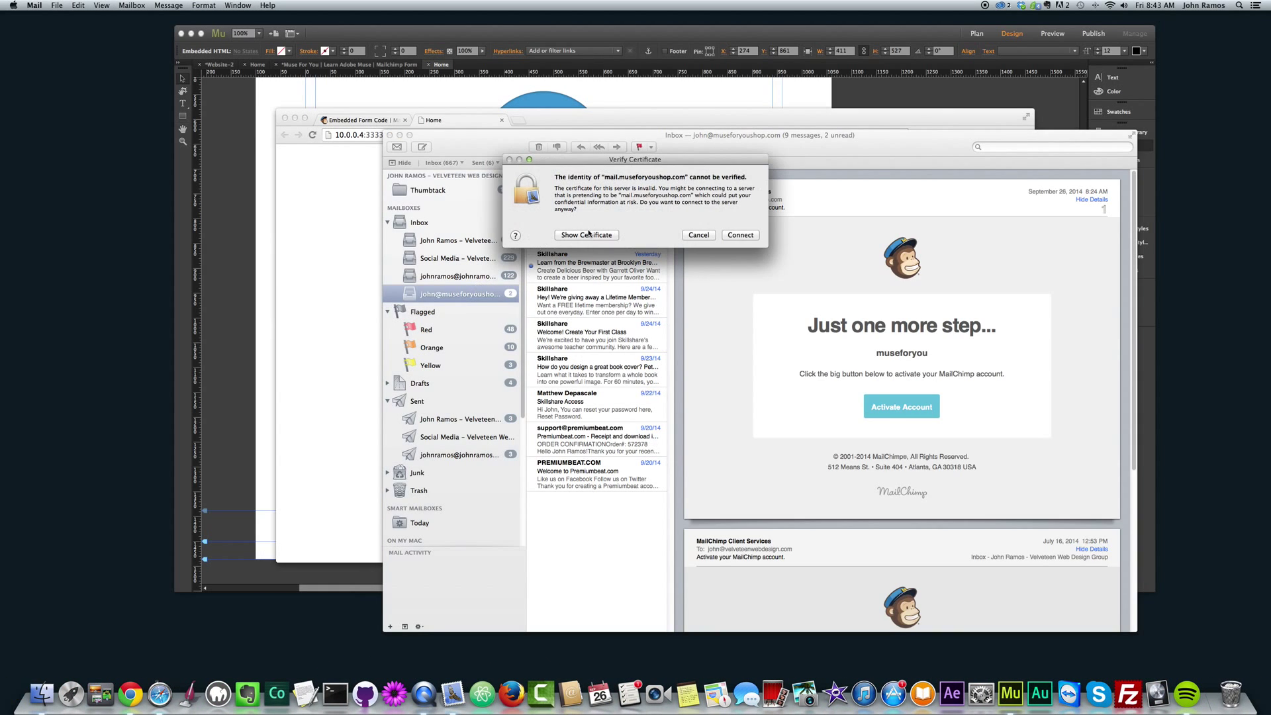
Accept the mail server's certificate prompts so Mail connects and loads the inbox.
left_click(731, 236)
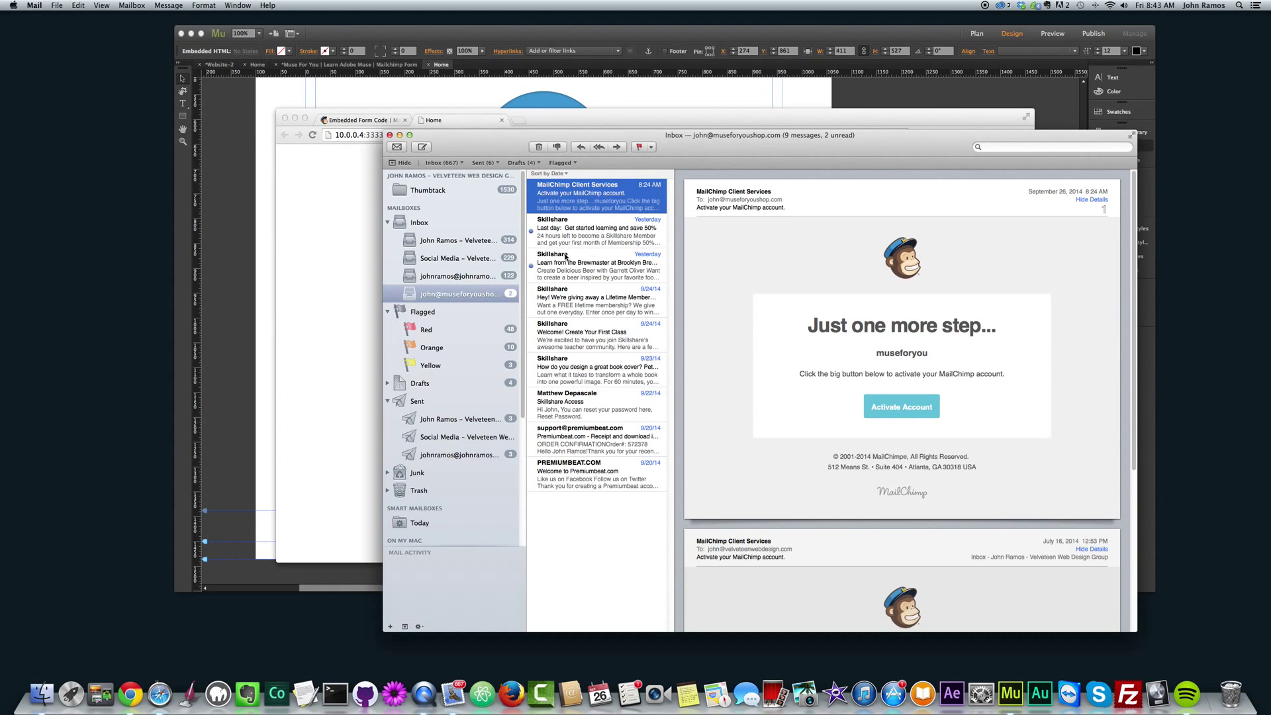
left_click(741, 236)
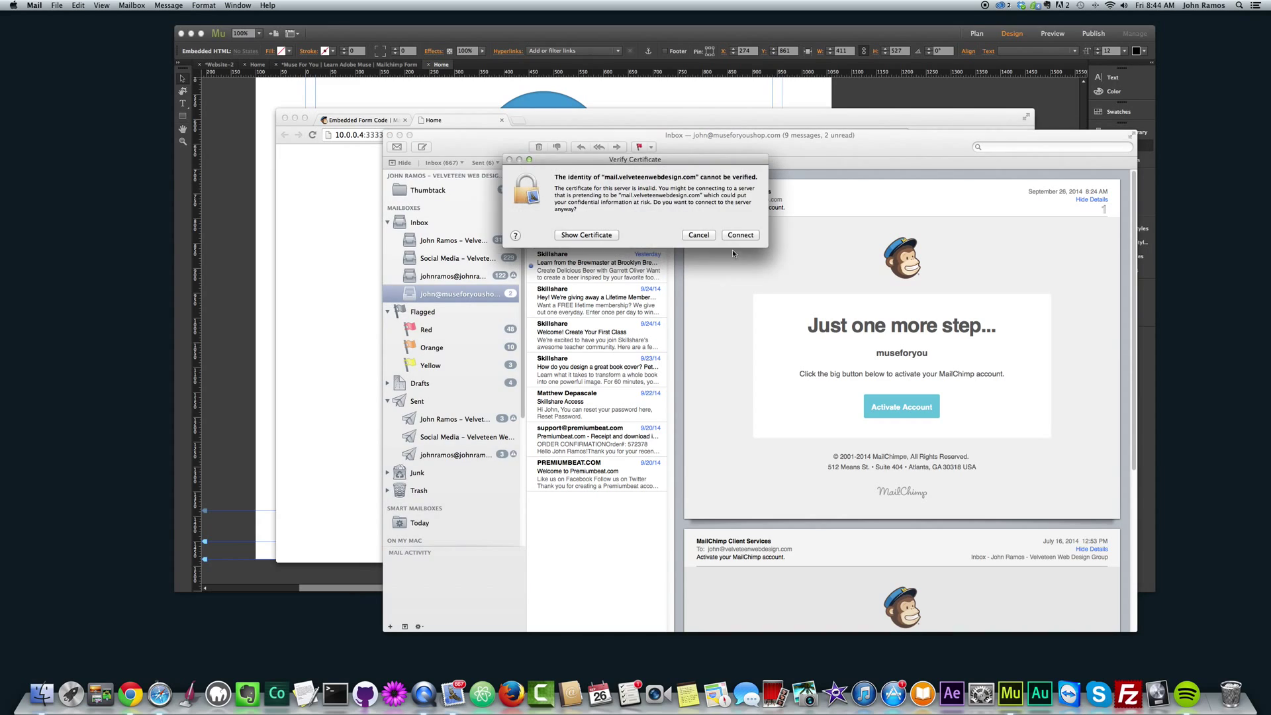
left_click(740, 235)
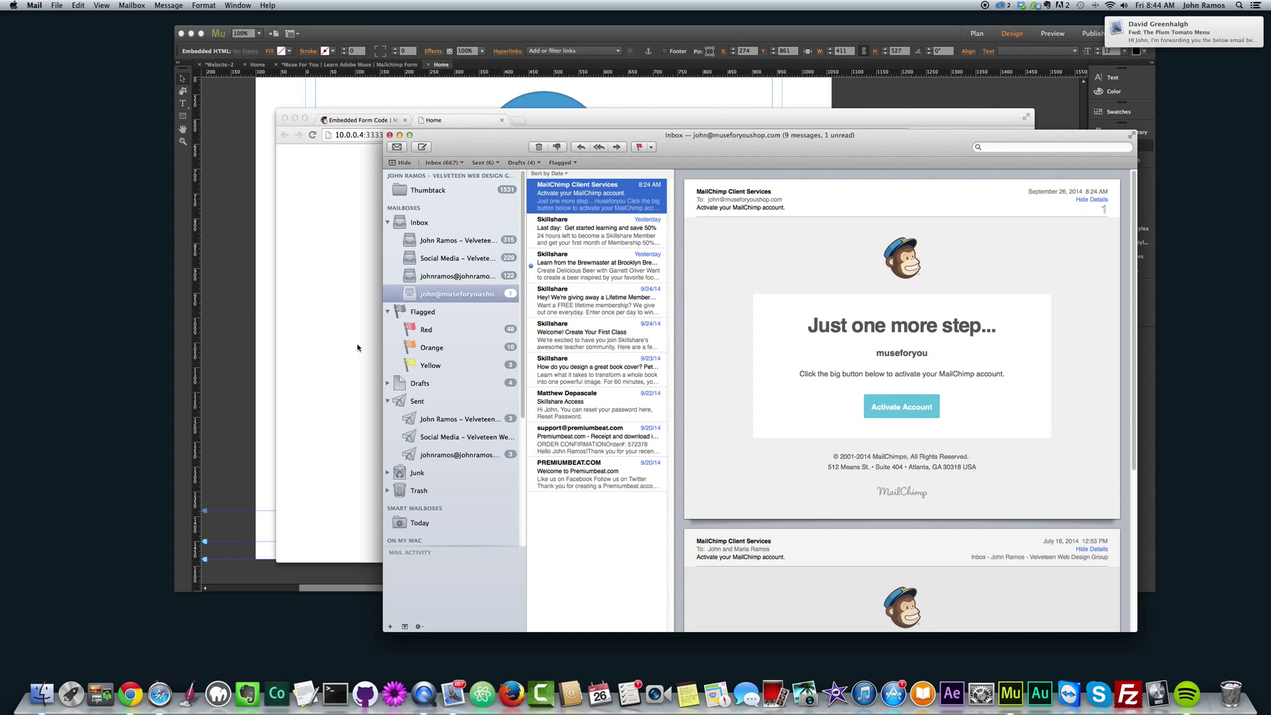
Minimize Mail and bring the Chrome preview back to the front.
left_click(336, 319)
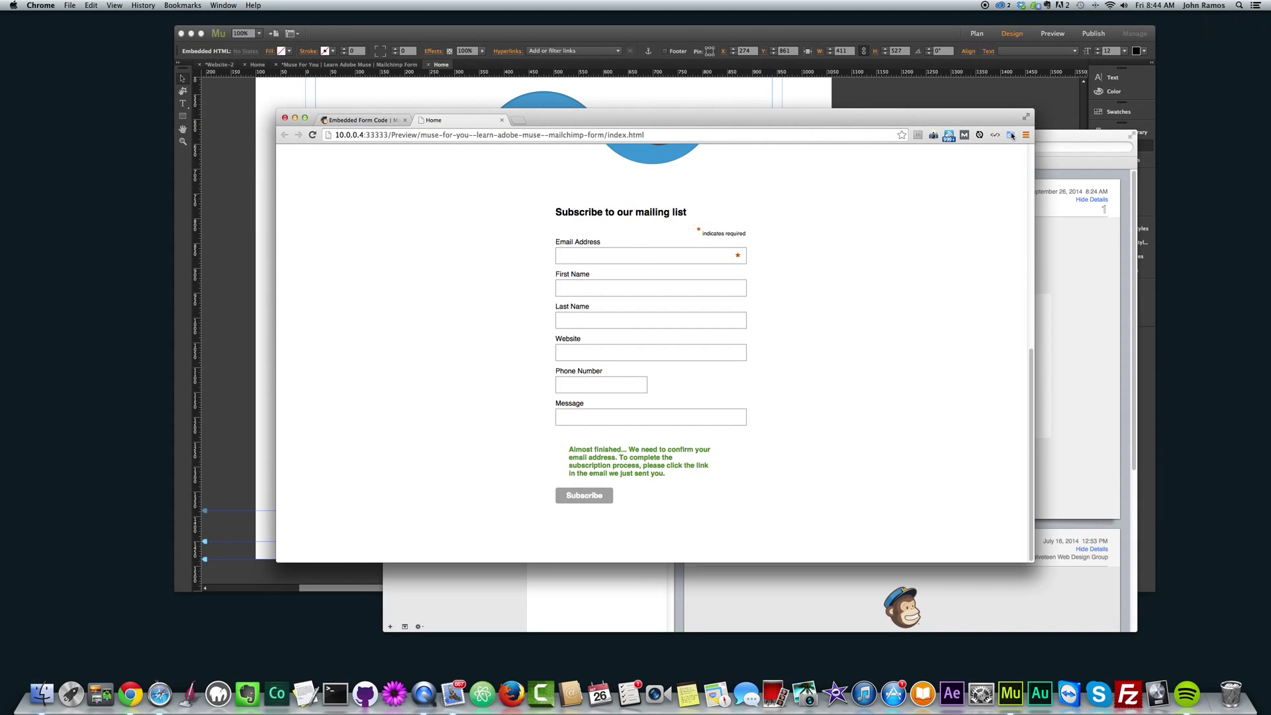
left_click(1041, 136)
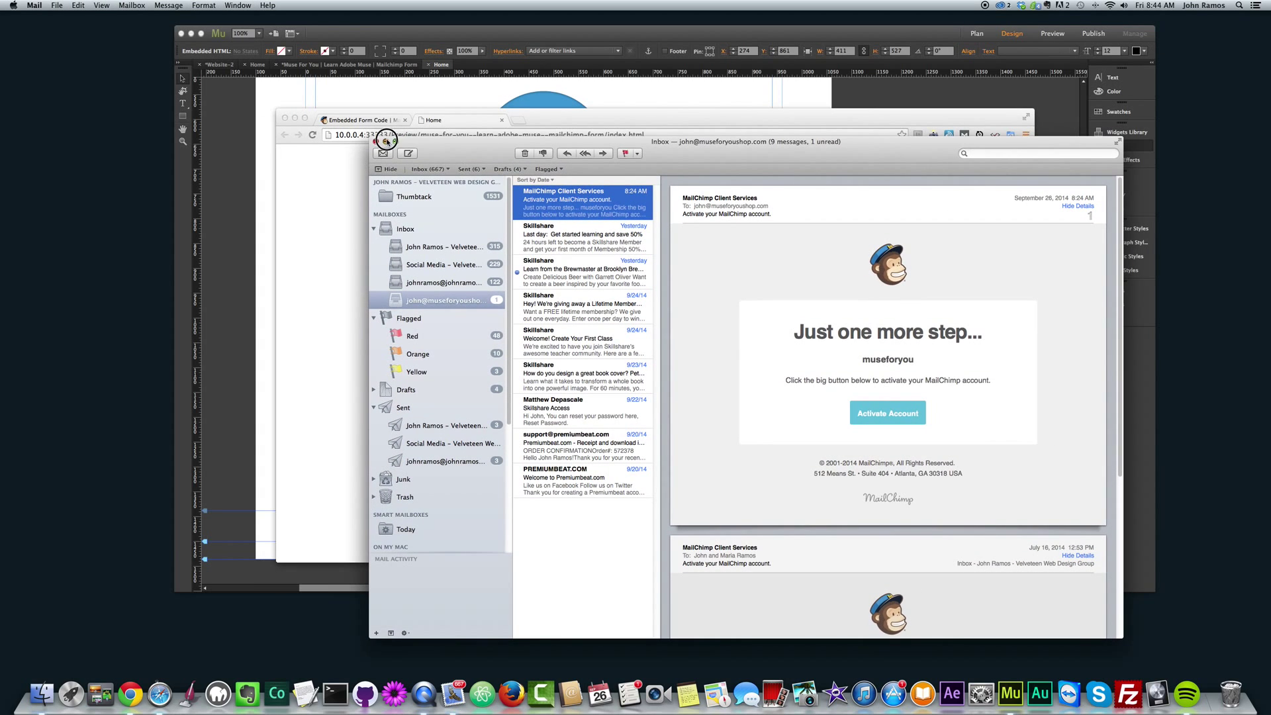
left_click(375, 138)
left_click(557, 123)
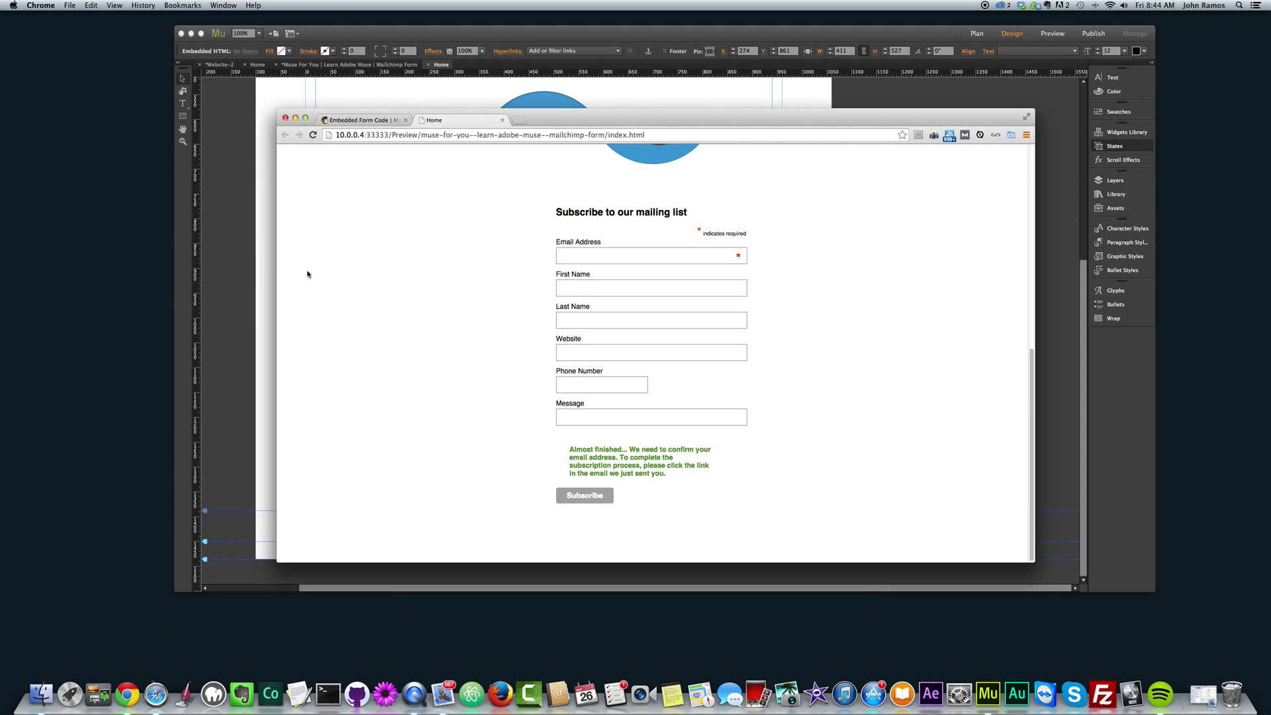
Open MailChimp's Lists page showing Muse For You with 0 subscribers, then minimize Mail.
left_click(358, 120)
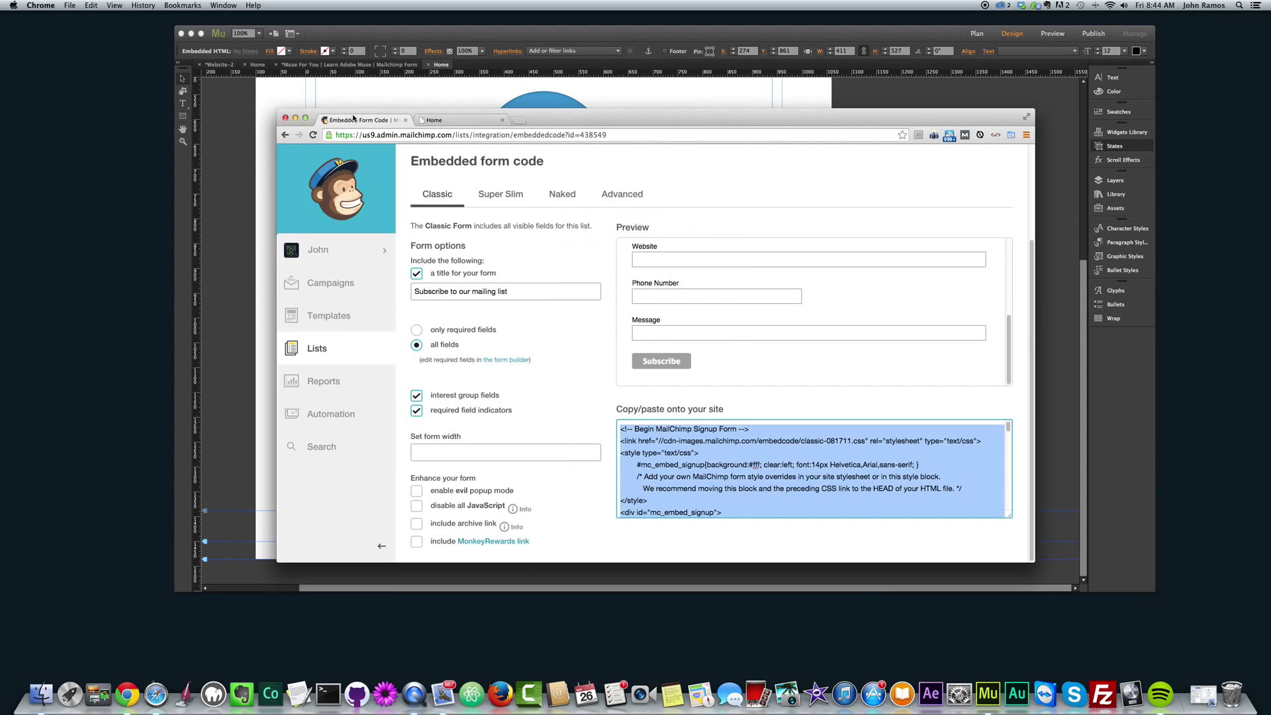
left_click(312, 349)
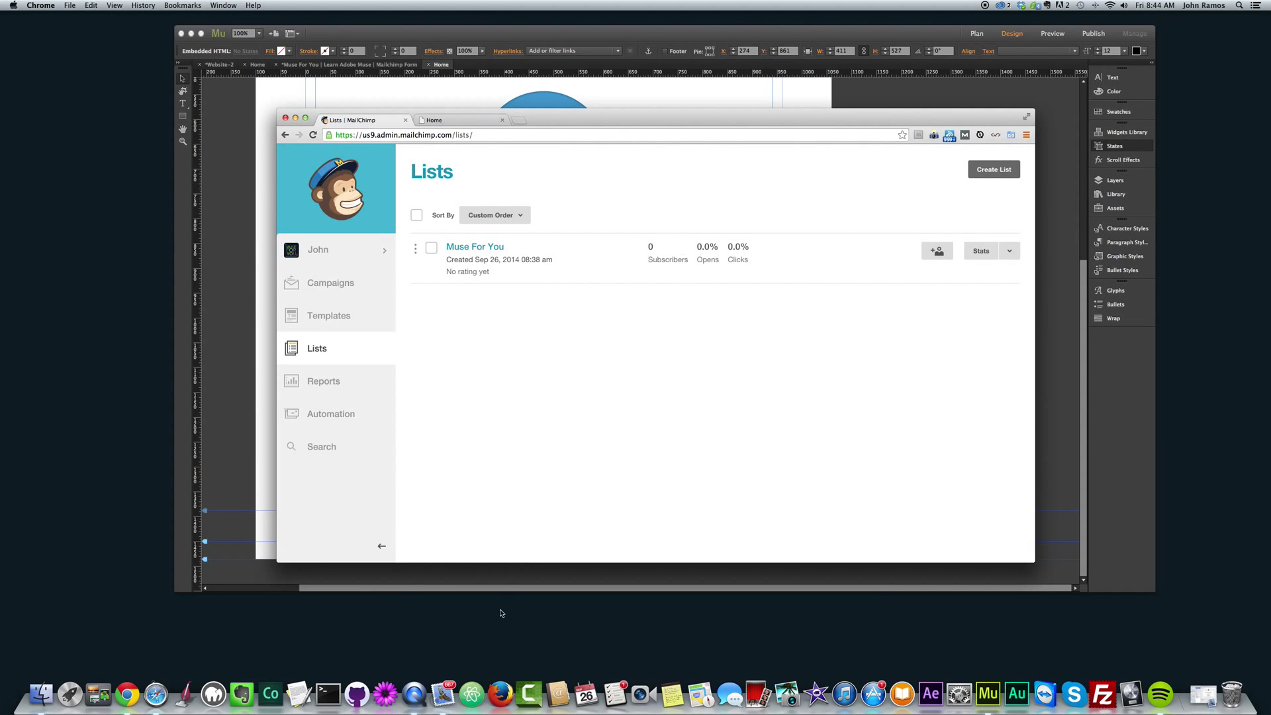
left_click(452, 683)
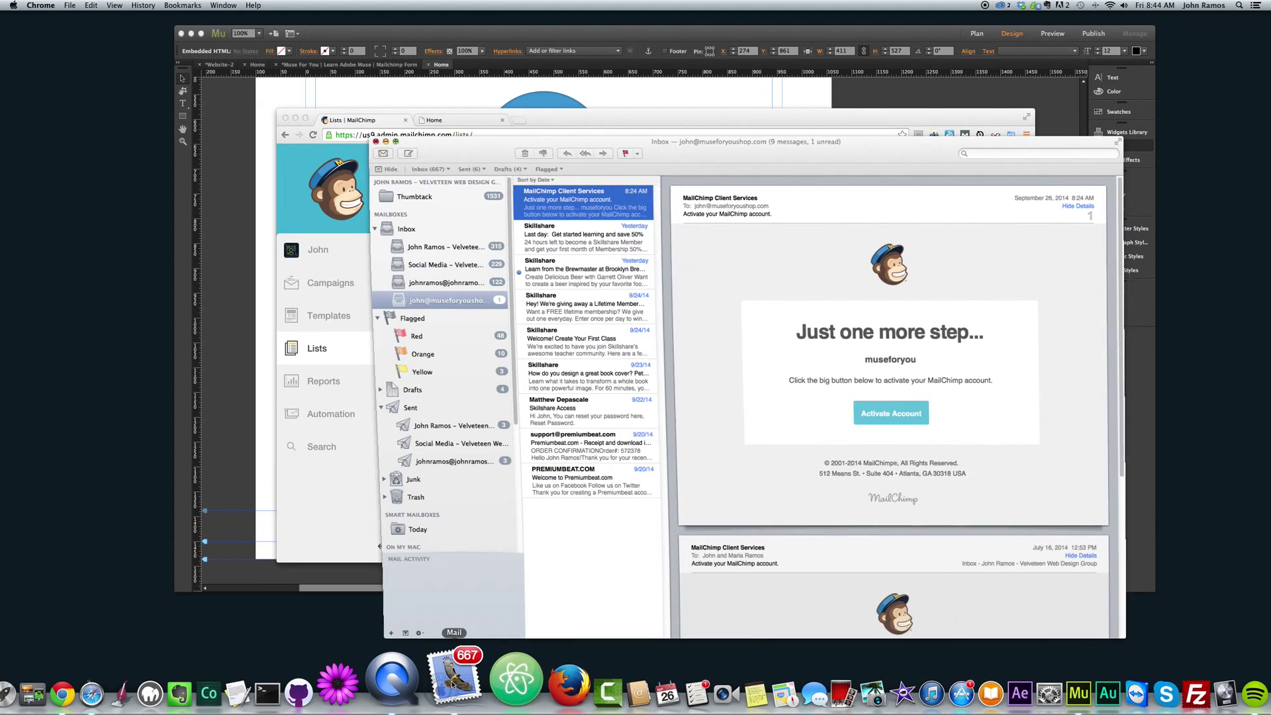
left_click(387, 143)
Reposition the Chrome window and return to the Home preview tab.
left_click_drag(585, 127, 844, 203)
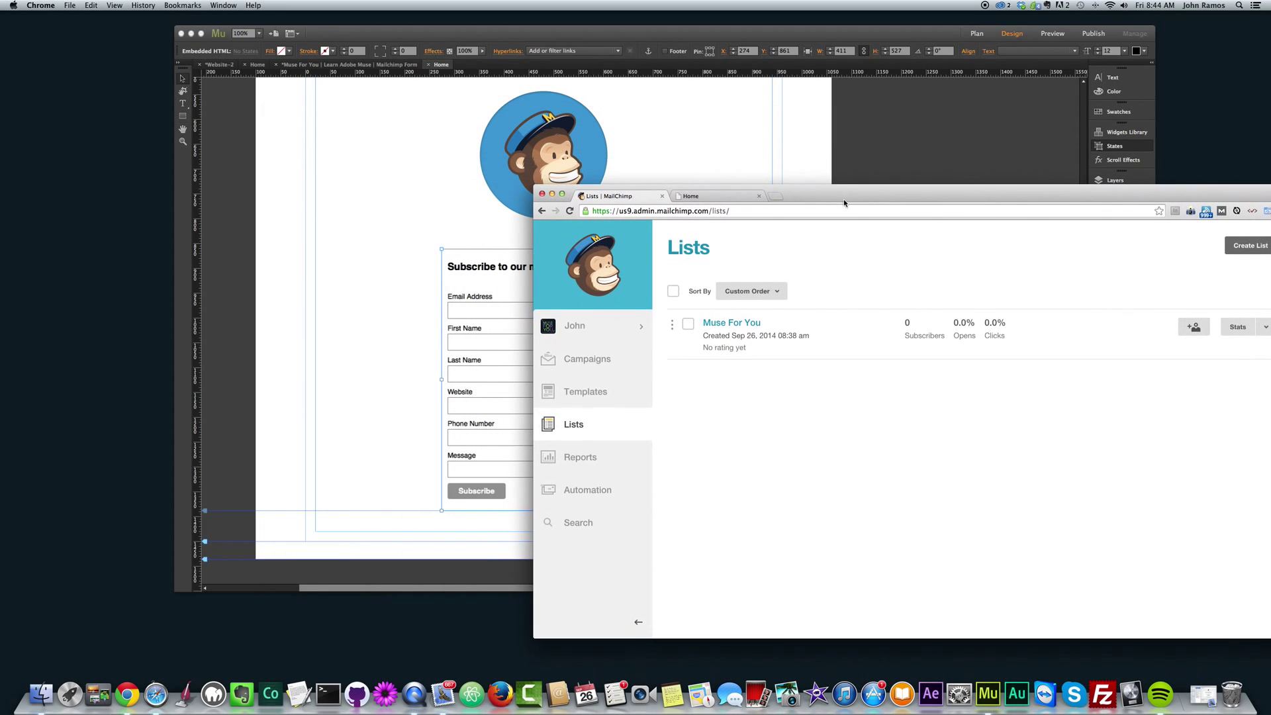
left_click(295, 295)
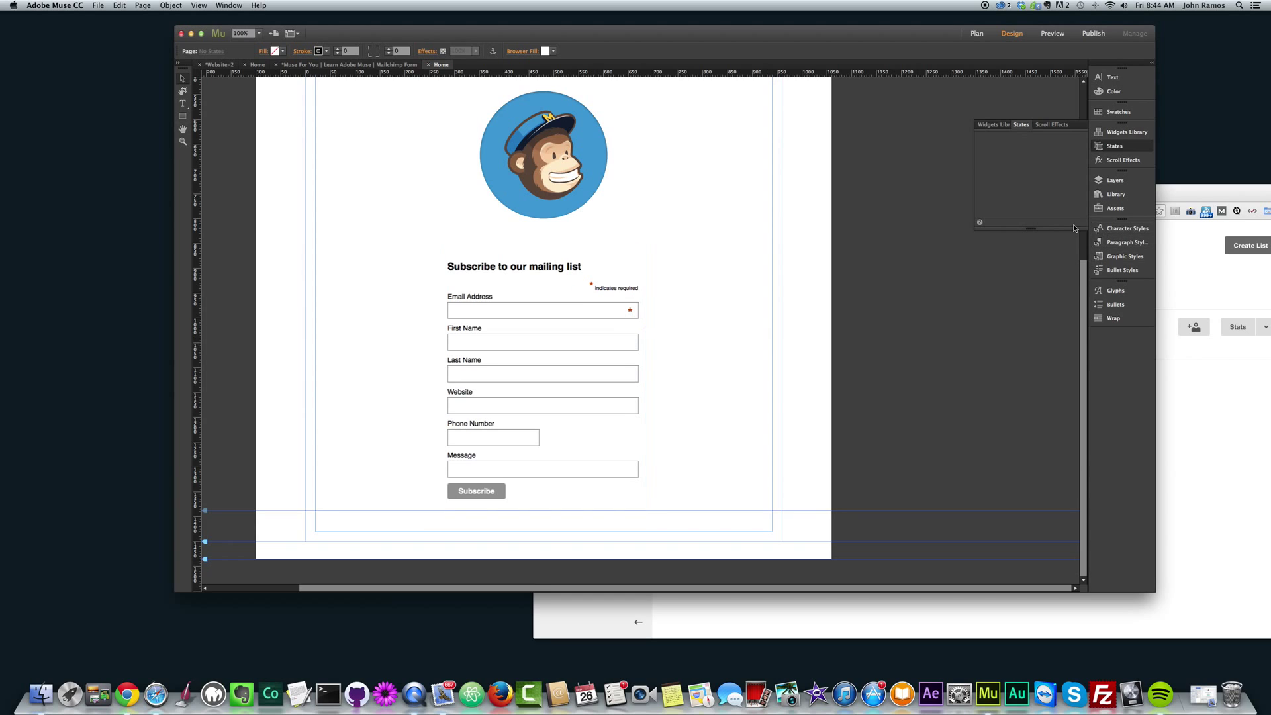
left_click(1165, 200)
left_click(606, 197)
left_click_drag(854, 194, 769, 172)
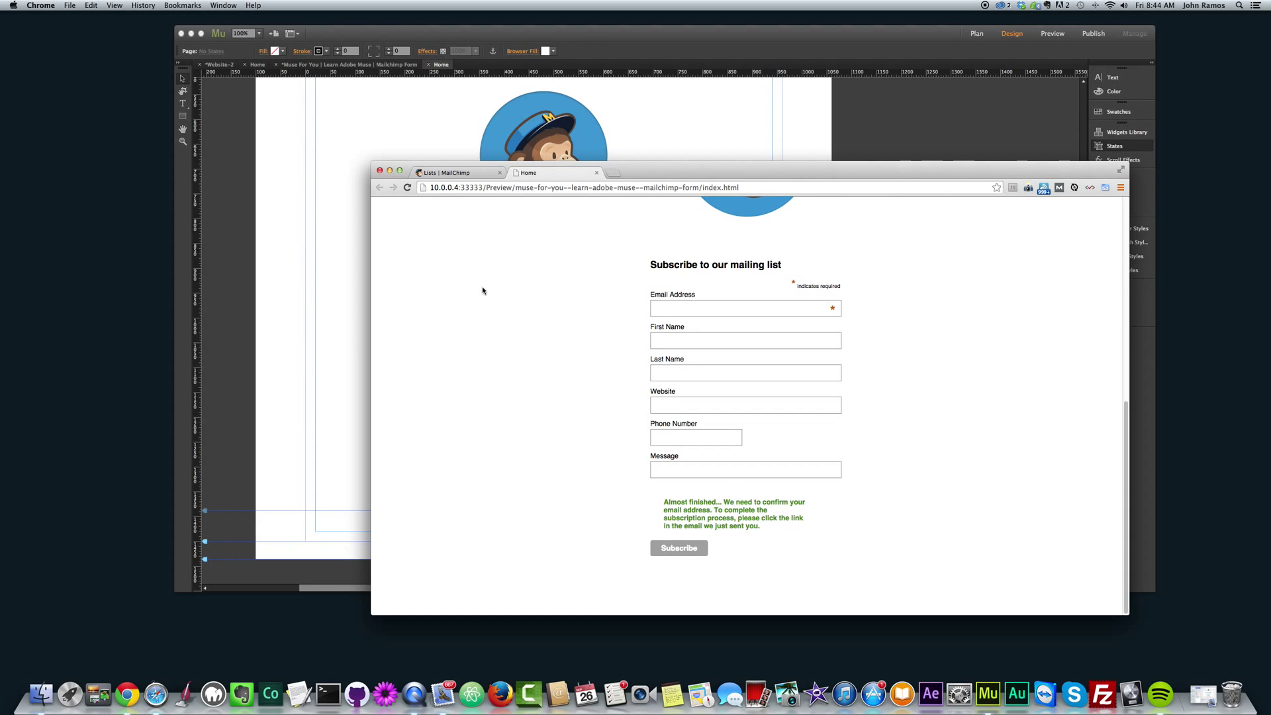
Review the Muse For You list's subscribers, then the Campaigns and Templates pages.
left_click(435, 172)
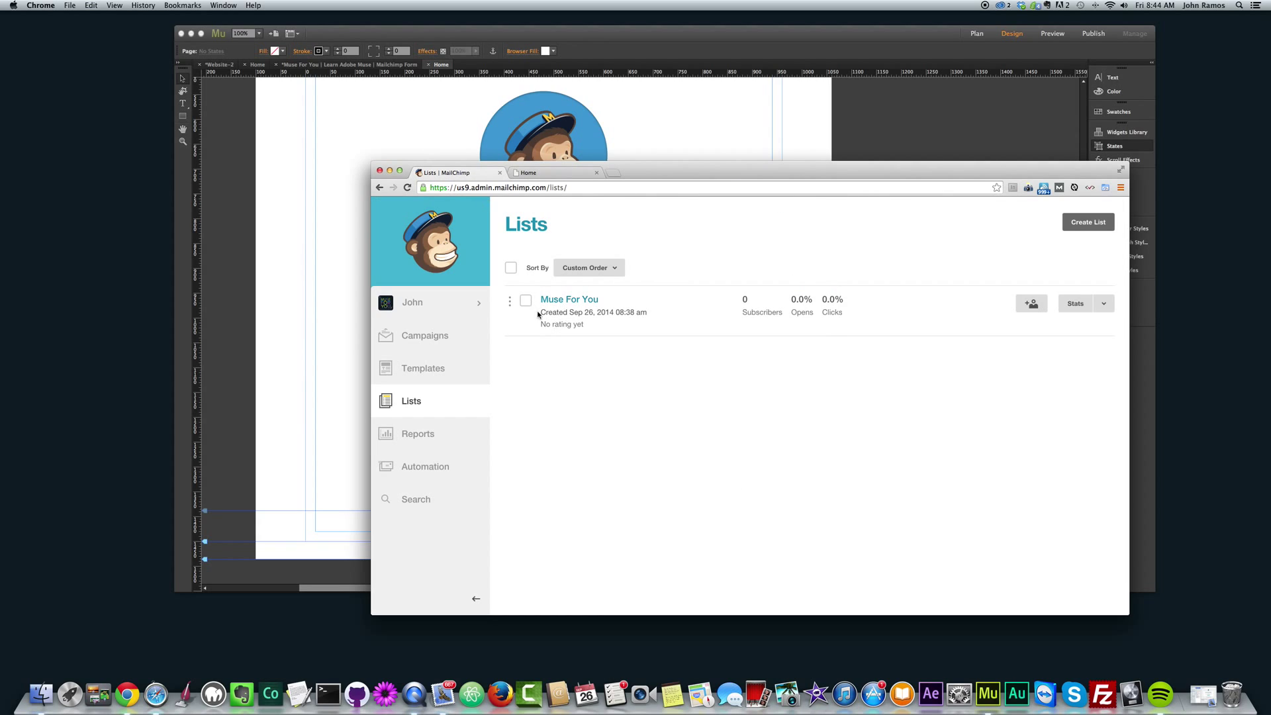
left_click(559, 301)
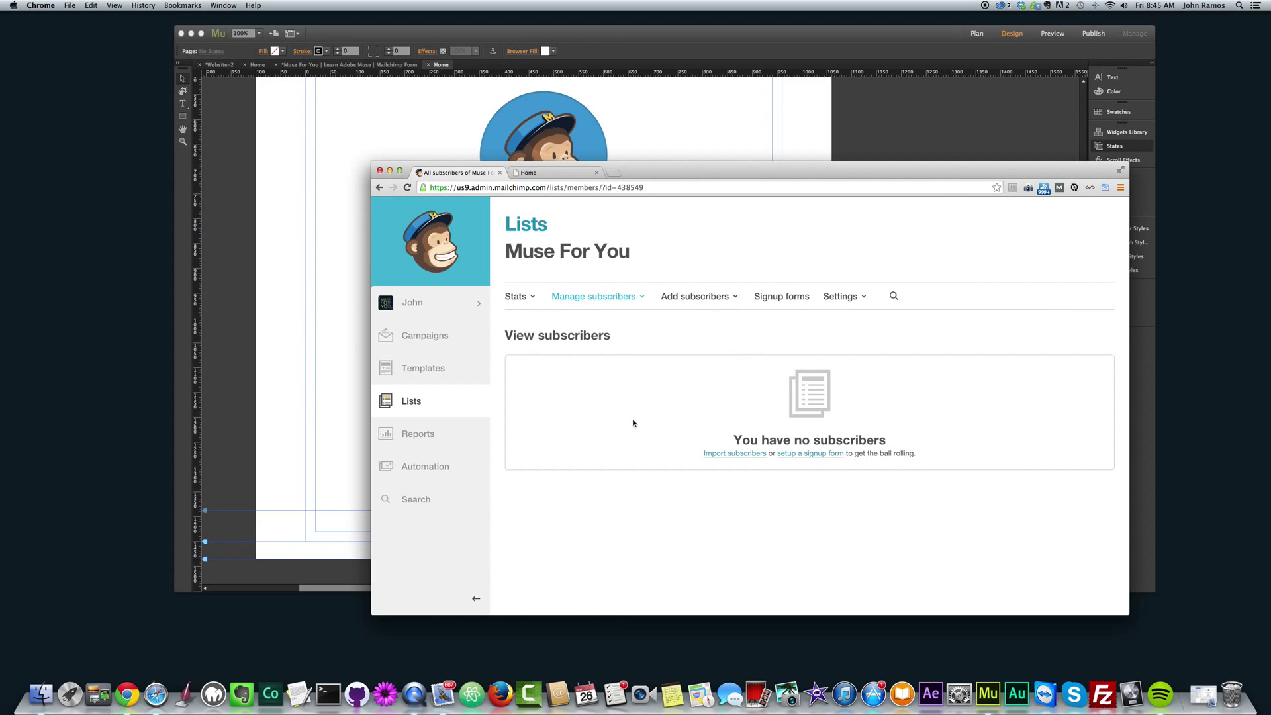
left_click(424, 335)
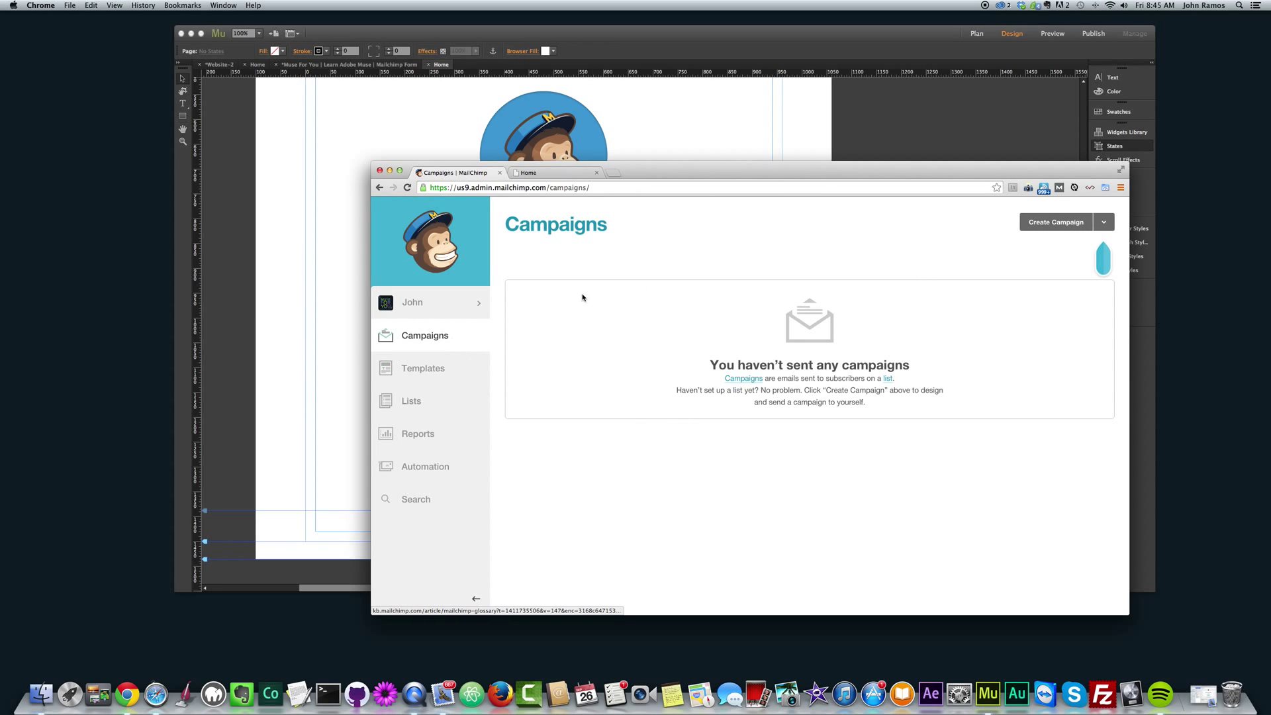
left_click(424, 374)
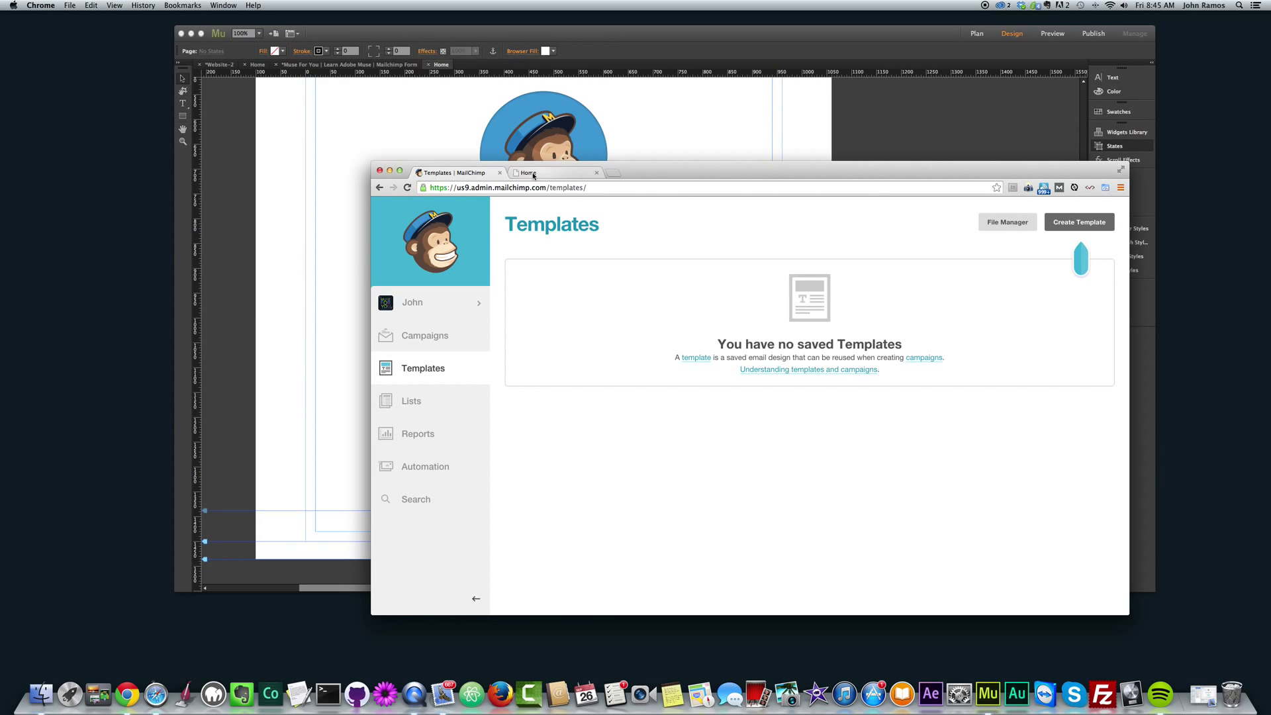
Minimize the Chrome window to bring Muse back into view.
left_click_drag(672, 166, 654, 168)
left_click(371, 173)
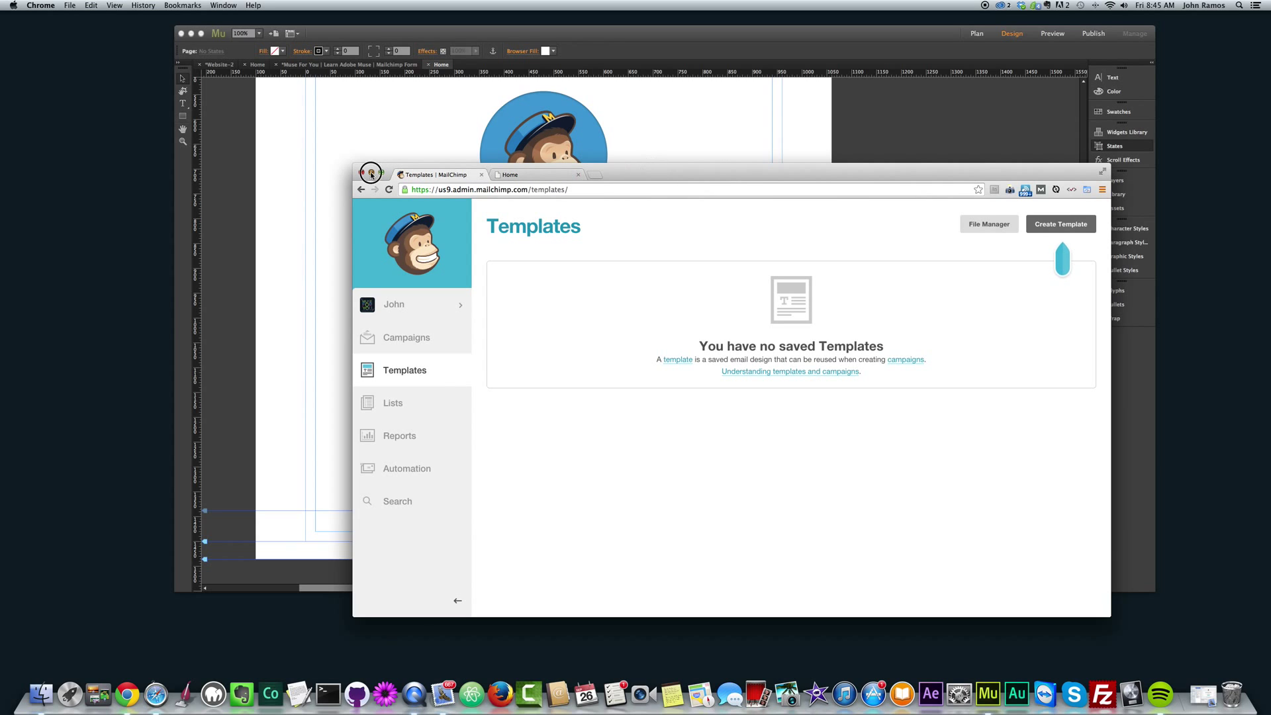
left_click(371, 173)
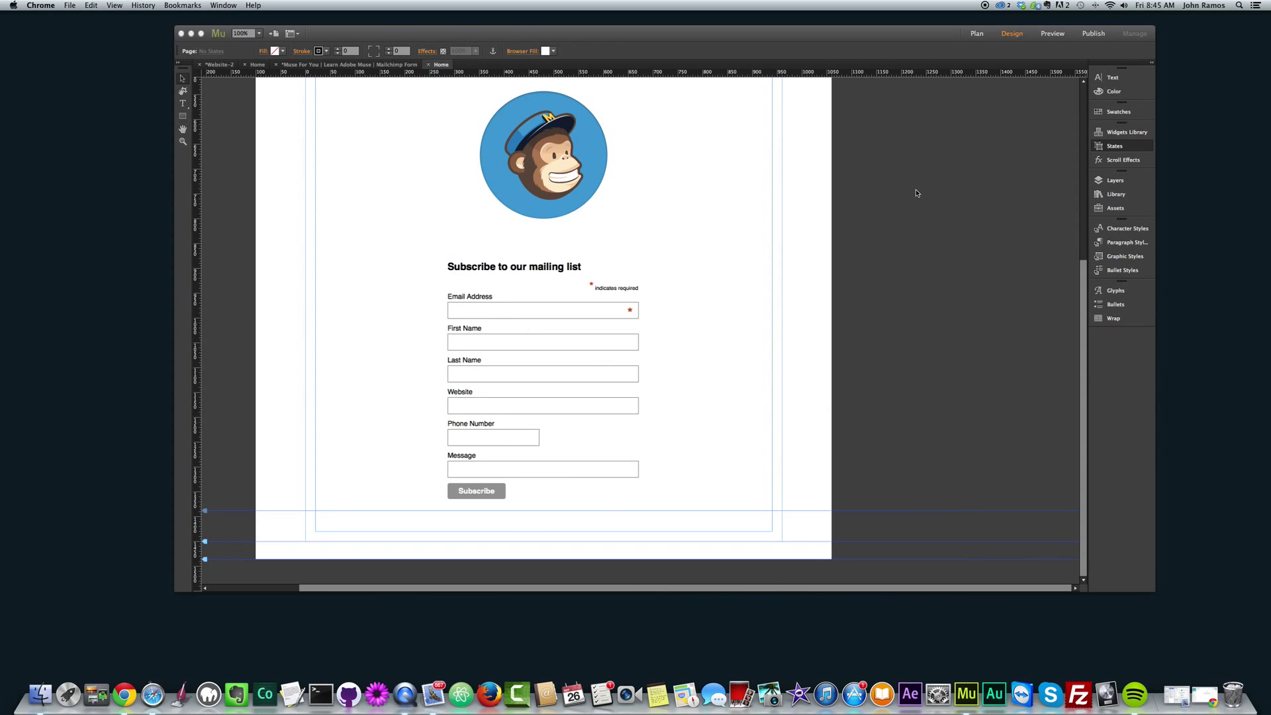
left_click(1087, 292)
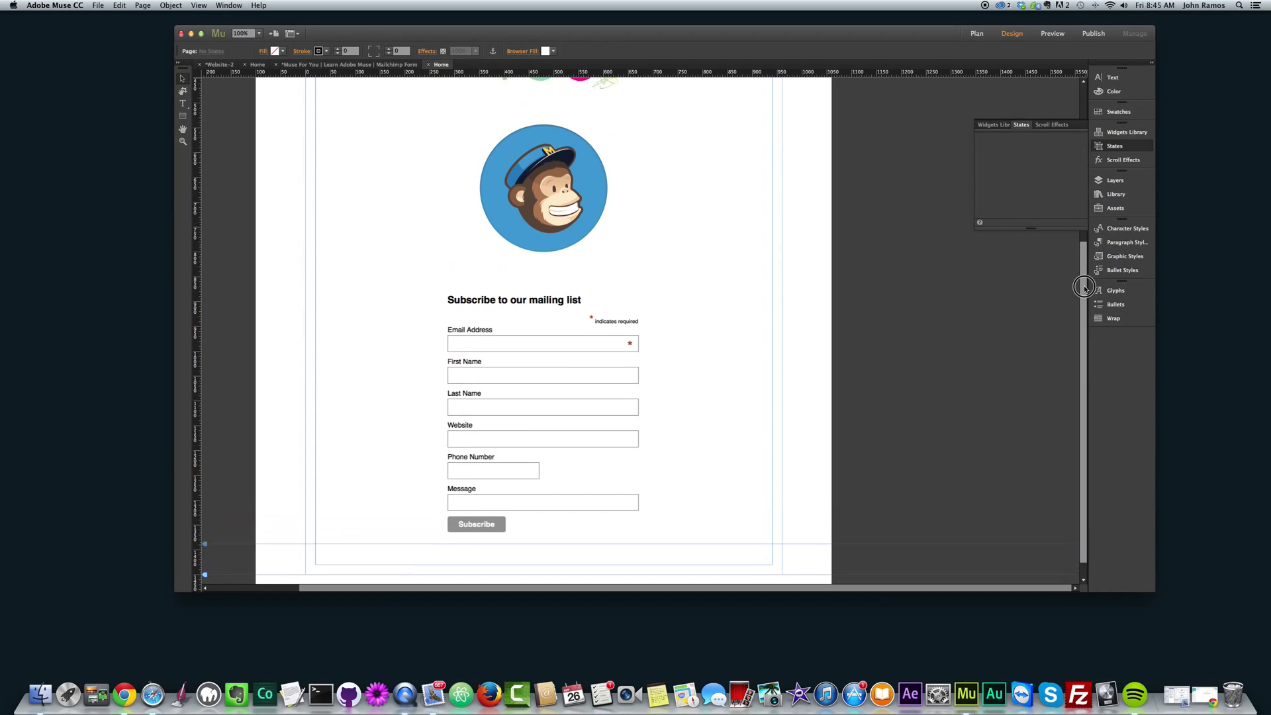
left_click(1115, 146)
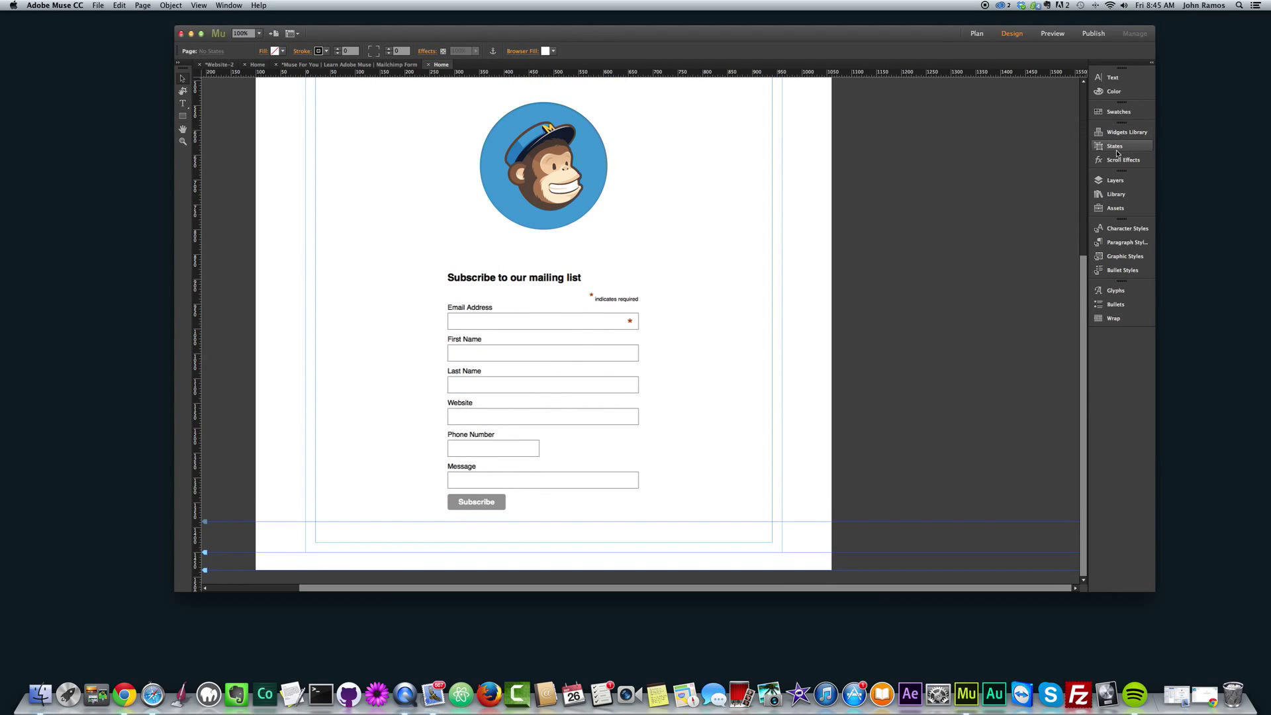
left_click_drag(1081, 282, 1083, 264)
left_click(626, 324)
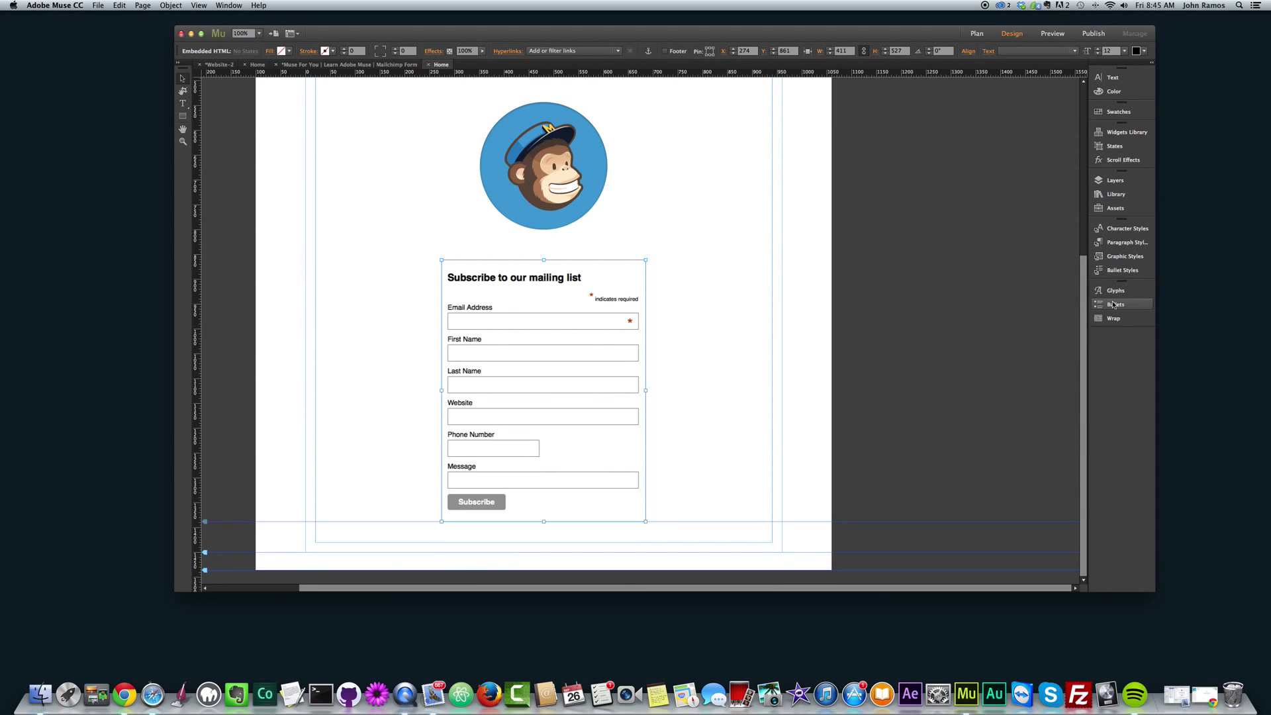
left_click_drag(1082, 299, 1086, 130)
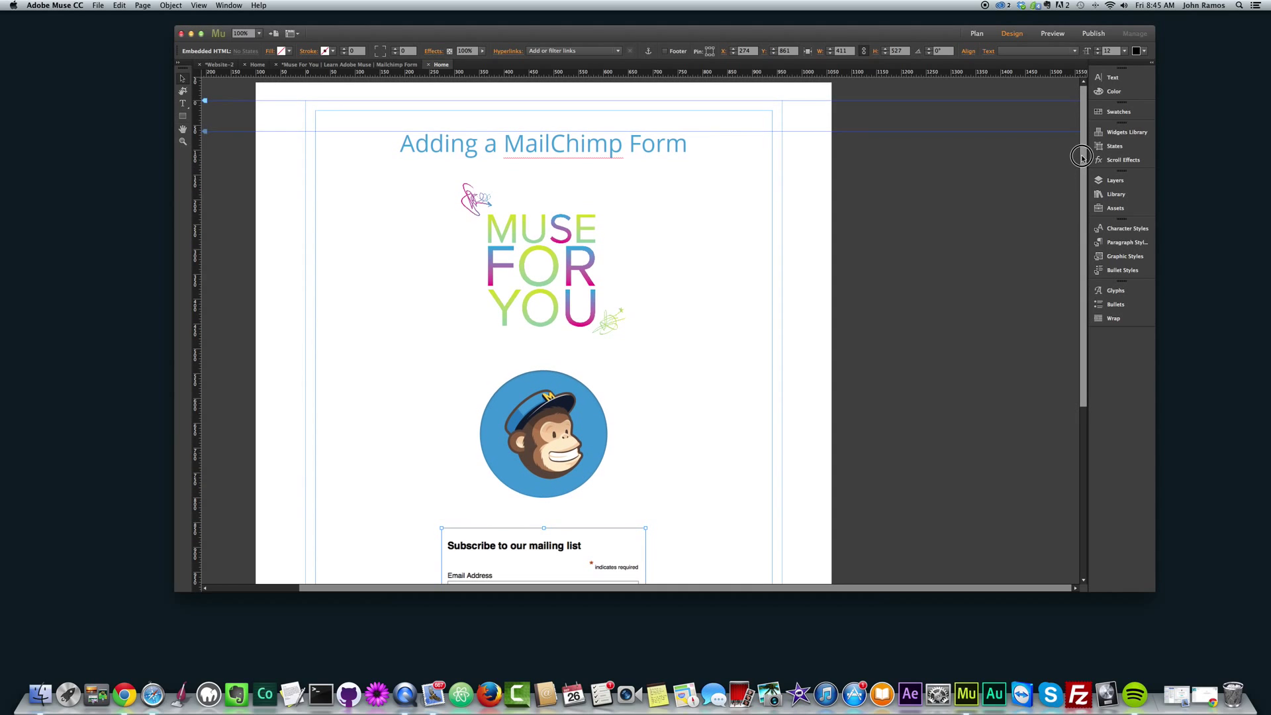
left_click(1031, 207)
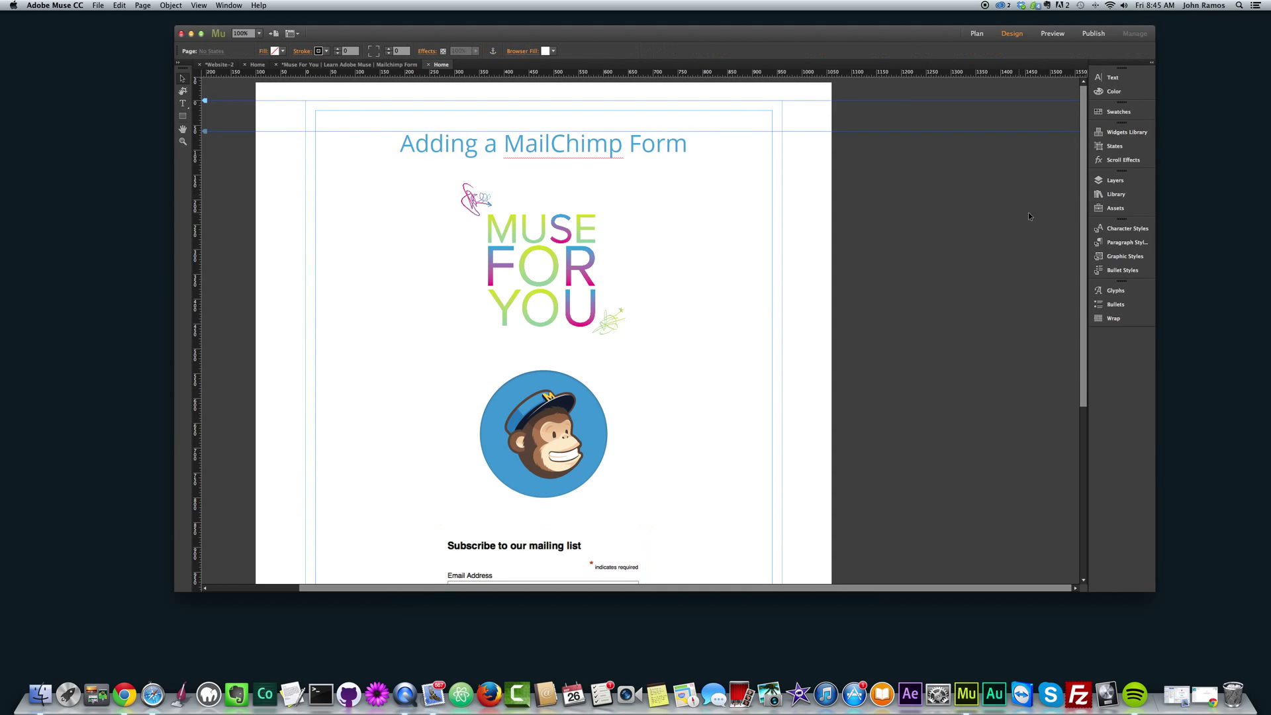
left_click_drag(1082, 167, 1078, 154)
scroll(1079, 215, "down", 1)
scroll(1078, 215, "up", 1)
scroll(604, 518, "down", 3)
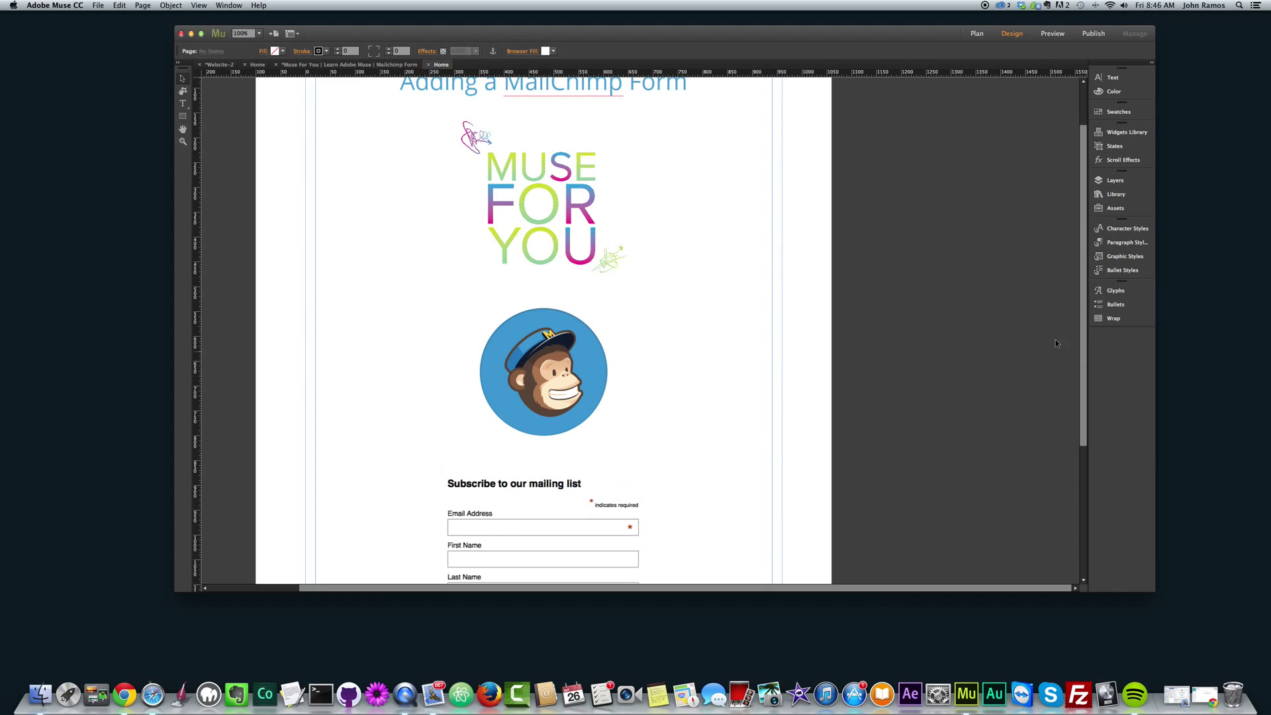
scroll(1083, 291, "up", 3)
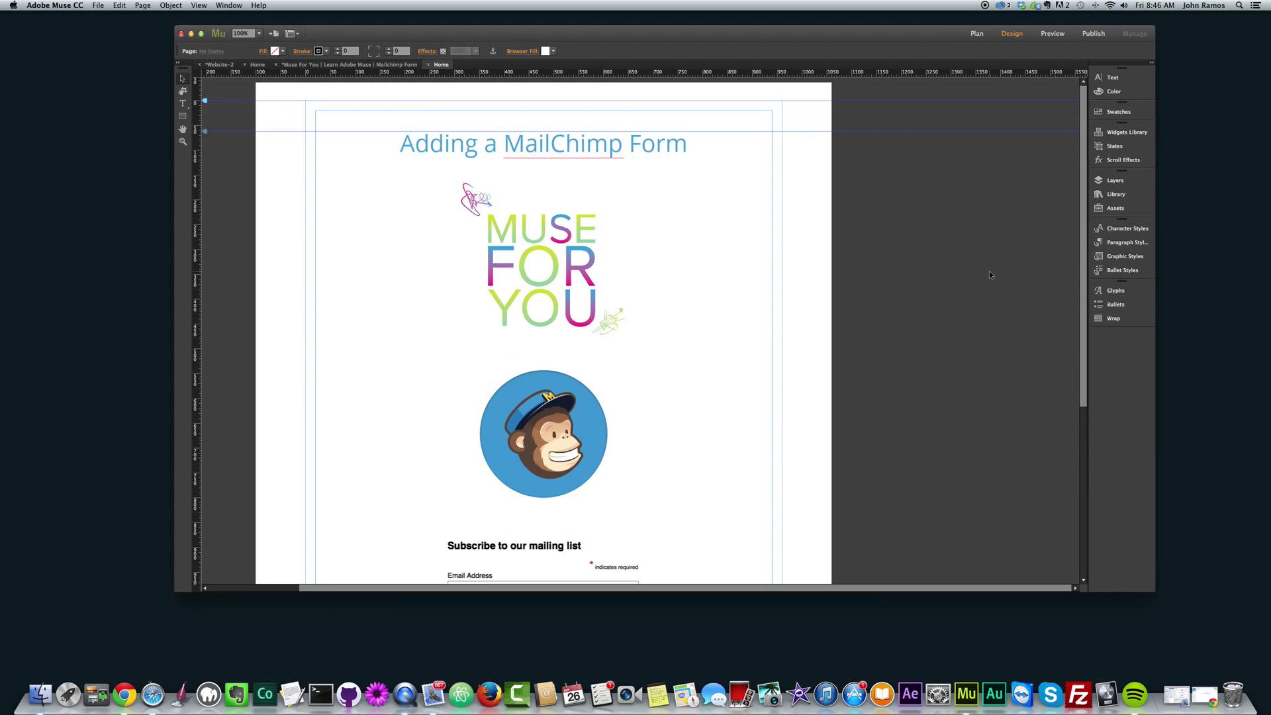